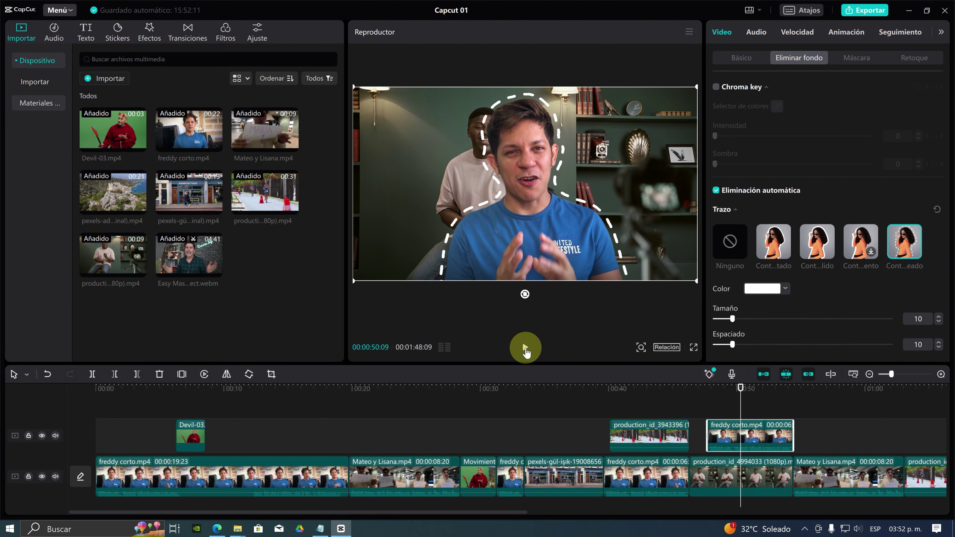
Try the montage features: preview playback, a makeup style, stabilization, light placement and chroma key strength.
{"action": "left_click", "coordinate": [526, 349]}
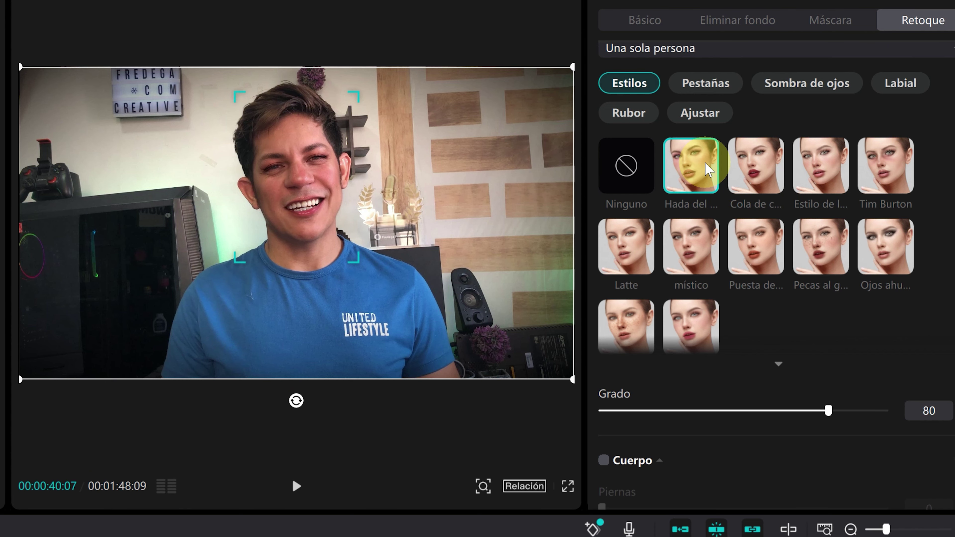
{"action": "left_click", "coordinate": [767, 252]}
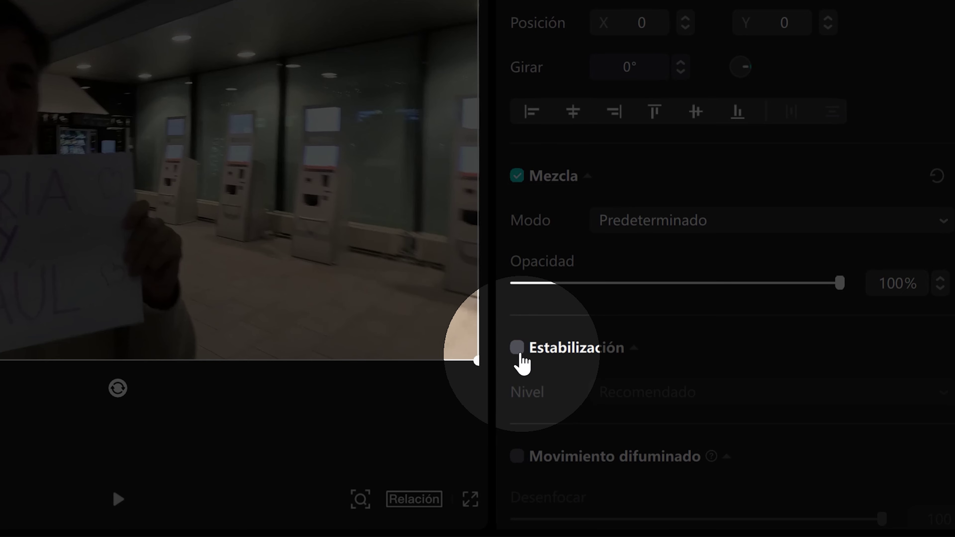
{"action": "left_click", "coordinate": [517, 352]}
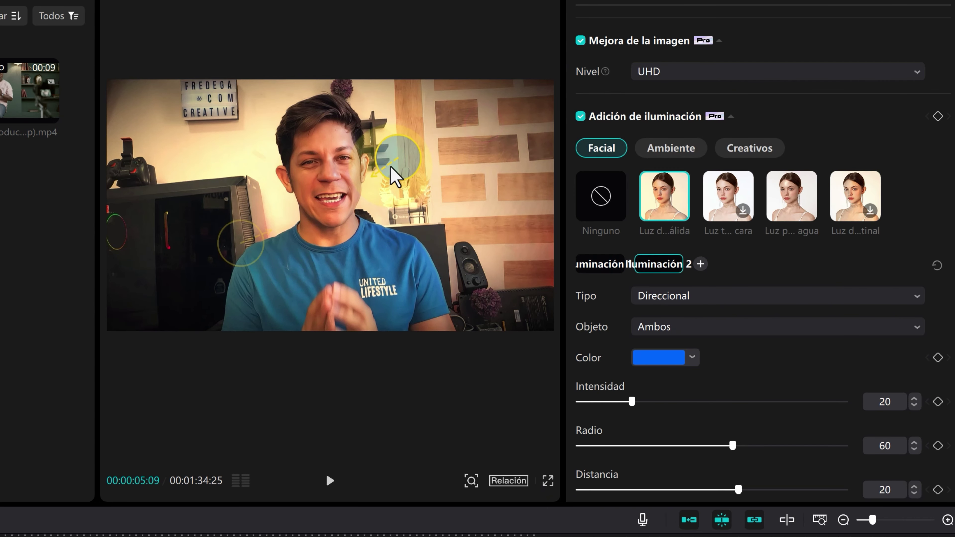
{"action": "mouse_move", "coordinate": [230, 260]}
{"action": "left_mouse_down"}
{"action": "mouse_move", "coordinate": [257, 230]}
{"action": "mouse_move", "coordinate": [155, 277]}
{"action": "left_mouse_up"}
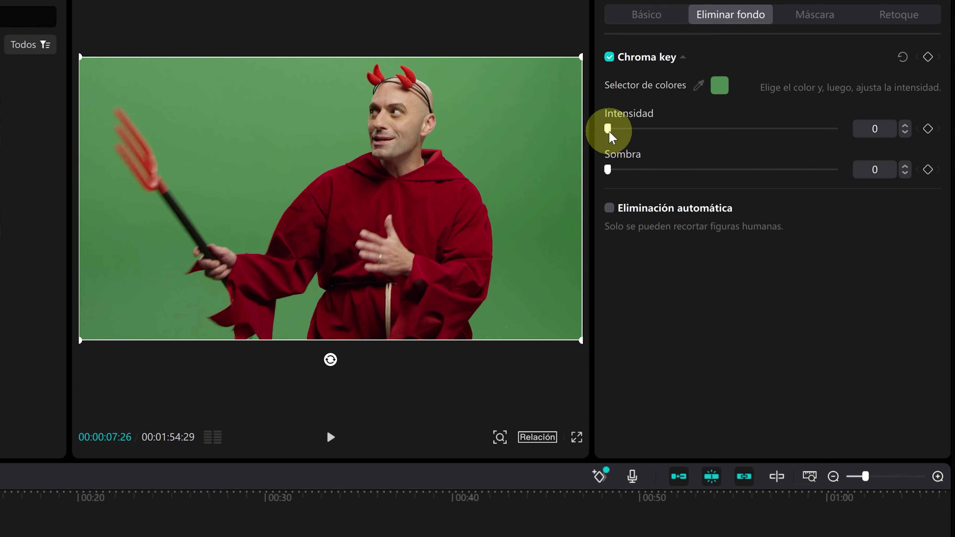
{"action": "left_click_drag", "start_coordinate": [608, 130], "coordinate": [634, 130]}
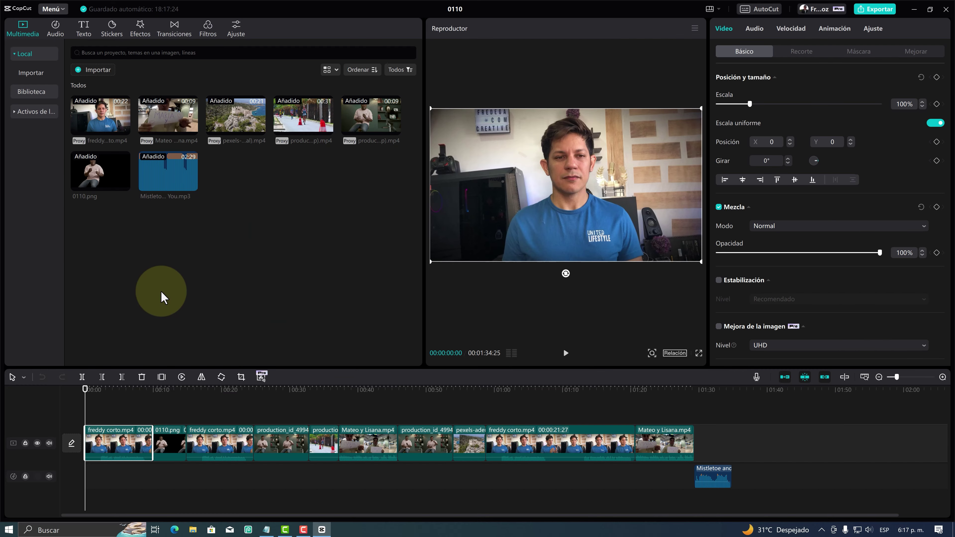
Select the first clip and scroll the Básico panel to Mejora de la imagen and Adición de iluminación.
{"action": "left_click", "coordinate": [108, 451]}
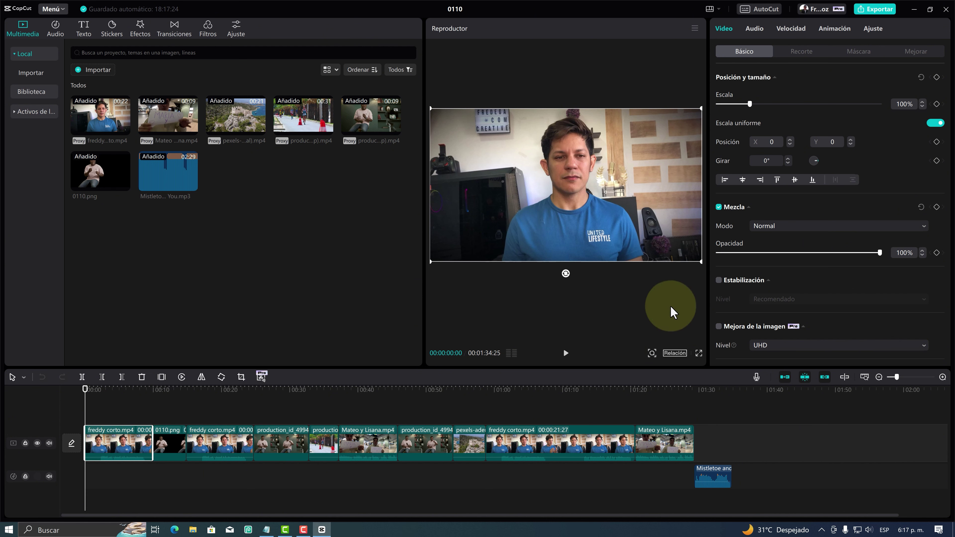
{"action": "scroll", "coordinate": [781, 285], "scroll_direction": "down", "scroll_amount": 3}
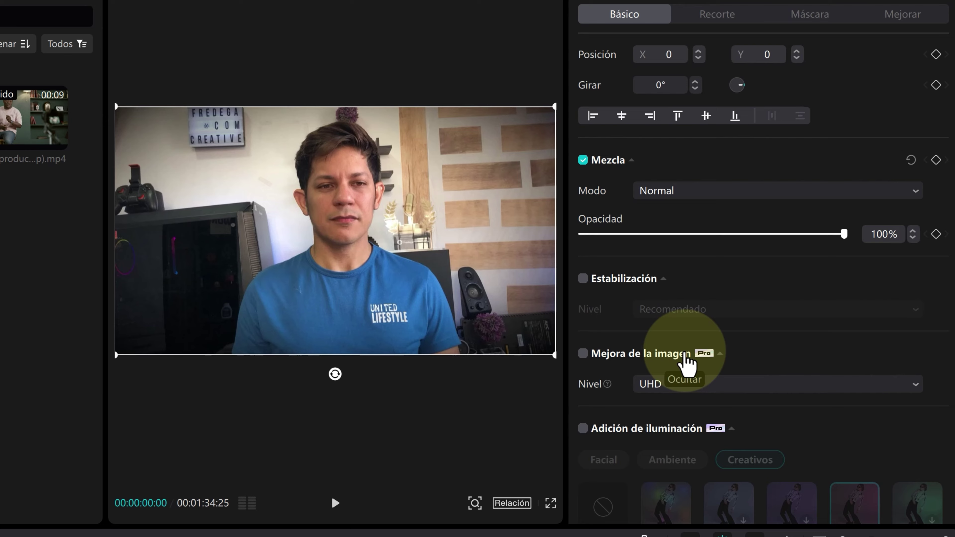
Enable UHD image enhancement on the first clip and play the preview to check it.
{"action": "left_click", "coordinate": [124, 444]}
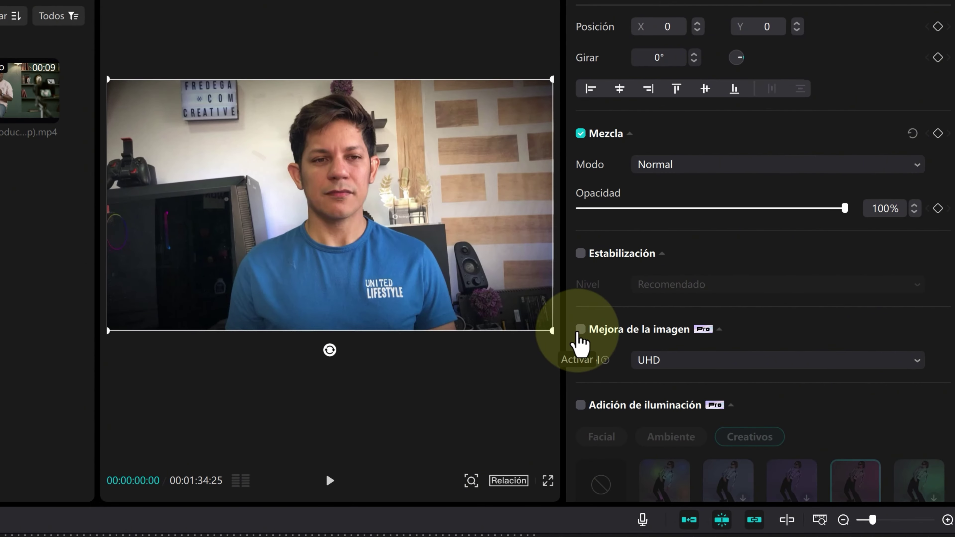
{"action": "left_click", "coordinate": [580, 329]}
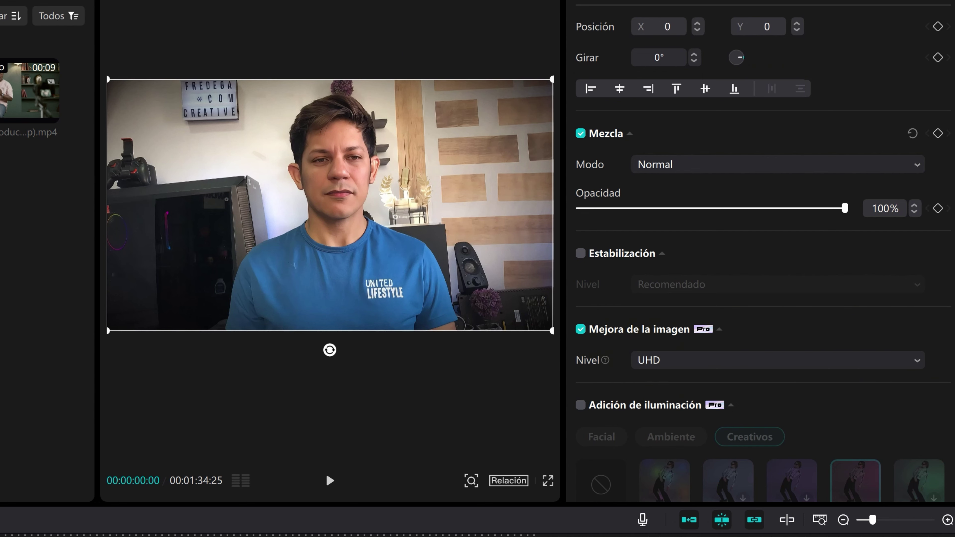
{"action": "left_click", "coordinate": [330, 405]}
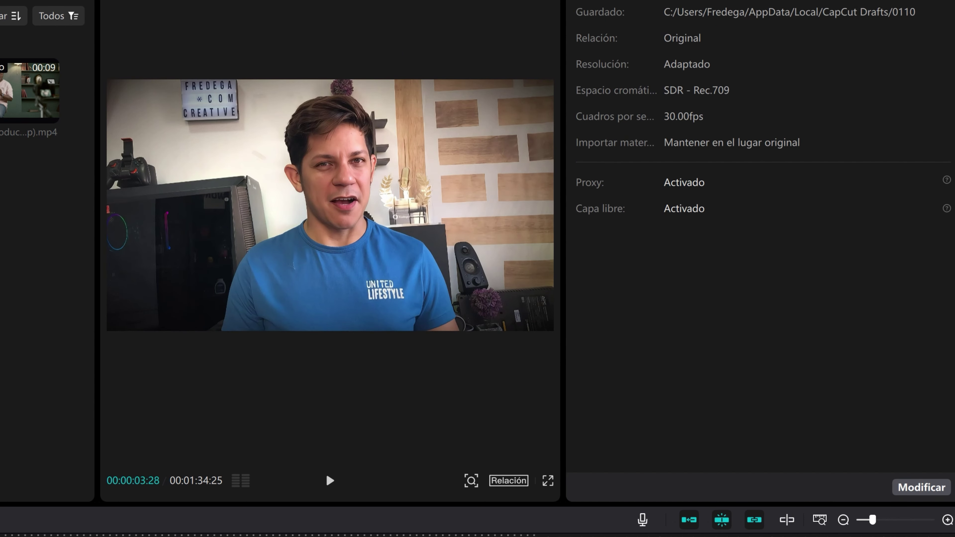
{"action": "left_click", "coordinate": [326, 485]}
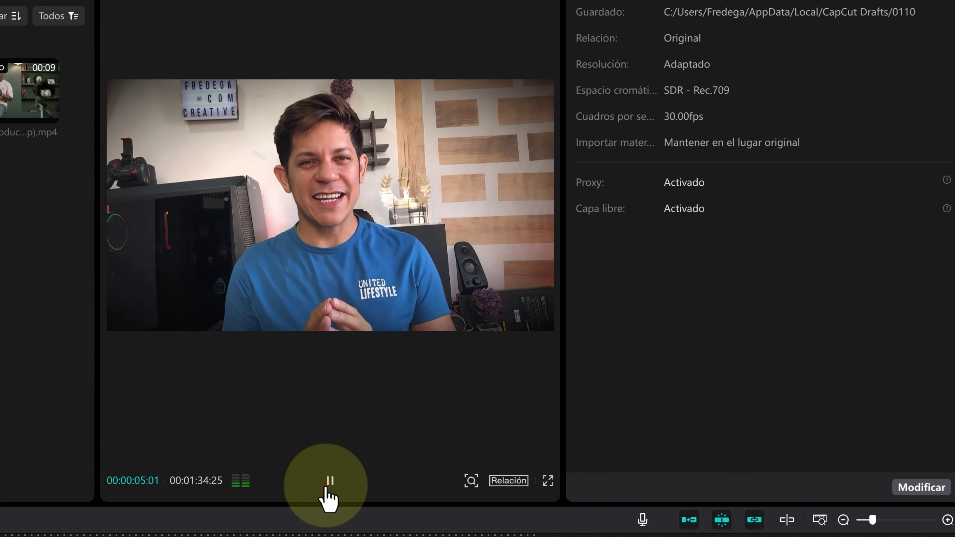
{"action": "left_click", "coordinate": [326, 485]}
Reselect the clip and toggle image enhancement off and on to compare before and after.
{"action": "left_click", "coordinate": [106, 324]}
{"action": "left_click", "coordinate": [580, 436]}
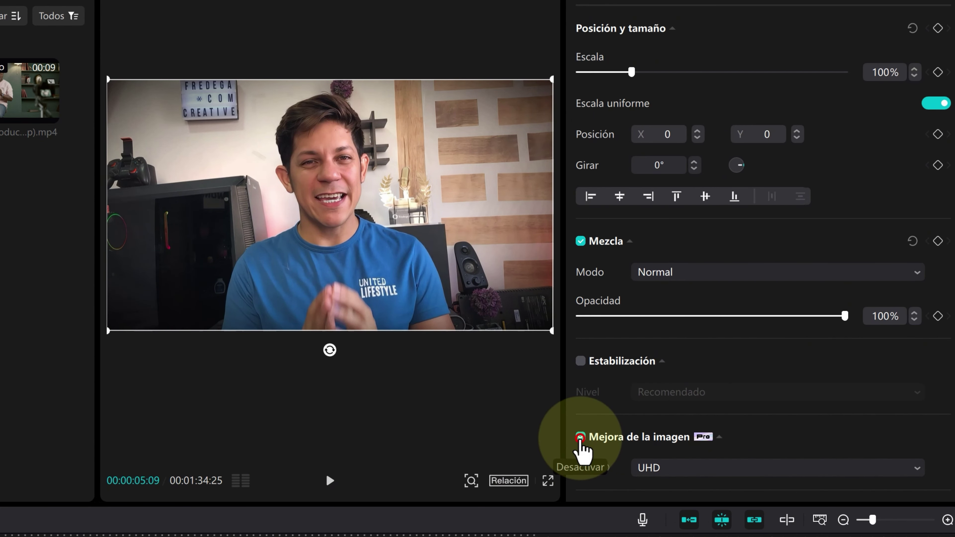
{"action": "left_click", "coordinate": [580, 437]}
{"action": "left_click", "coordinate": [580, 437]}
{"action": "left_click", "coordinate": [580, 437]}
{"action": "left_click", "coordinate": [580, 437]}
{"action": "left_click", "coordinate": [580, 437]}
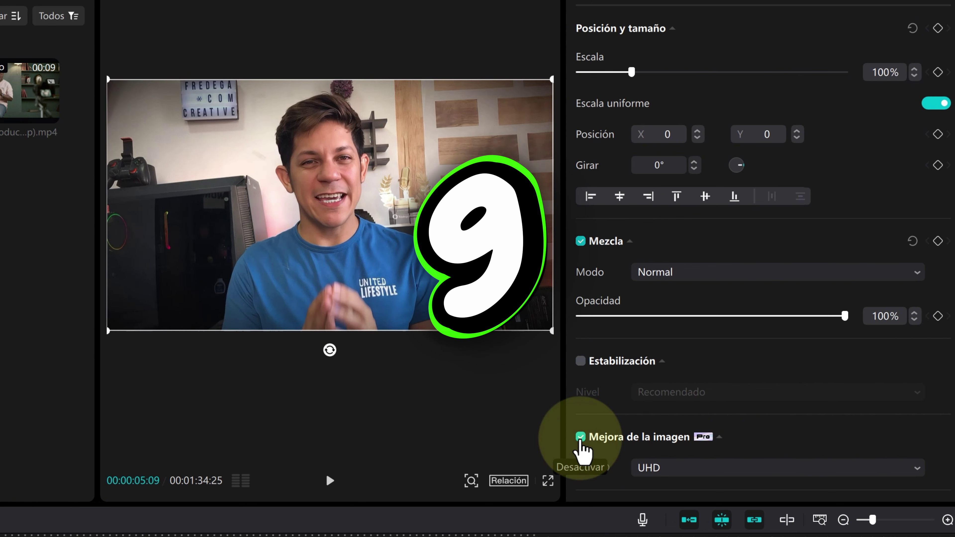
Turn on Adición de iluminación and apply the first Facial lighting preset.
{"action": "scroll", "coordinate": [618, 422], "scroll_direction": "down", "scroll_amount": 2}
{"action": "scroll", "coordinate": [633, 416], "scroll_direction": "down", "scroll_amount": 8}
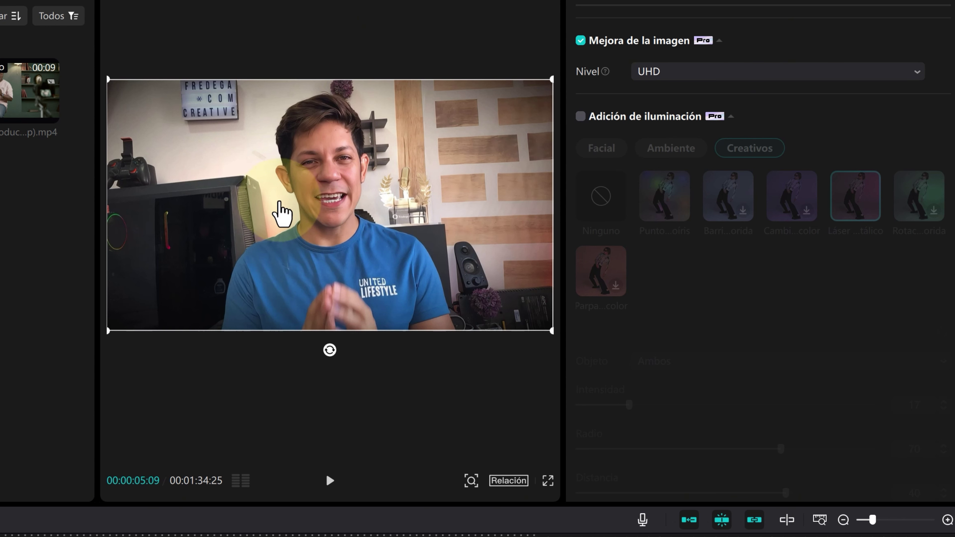
{"action": "left_click", "coordinate": [581, 118]}
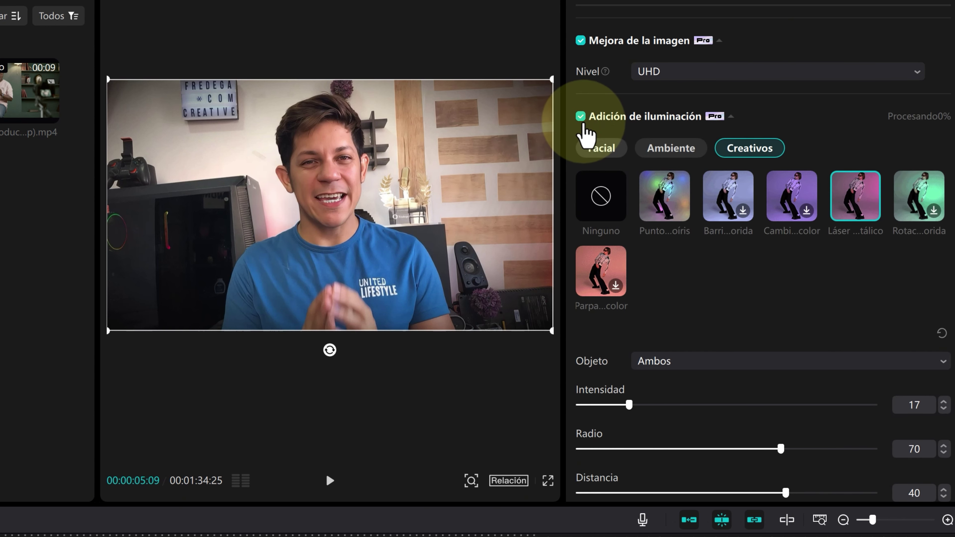
{"action": "left_click", "coordinate": [597, 149]}
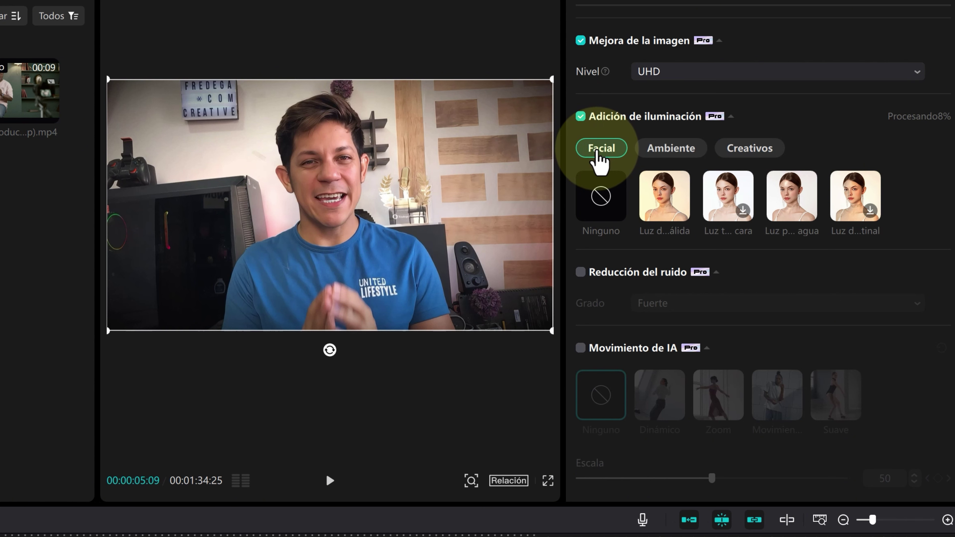
{"action": "left_click", "coordinate": [672, 196]}
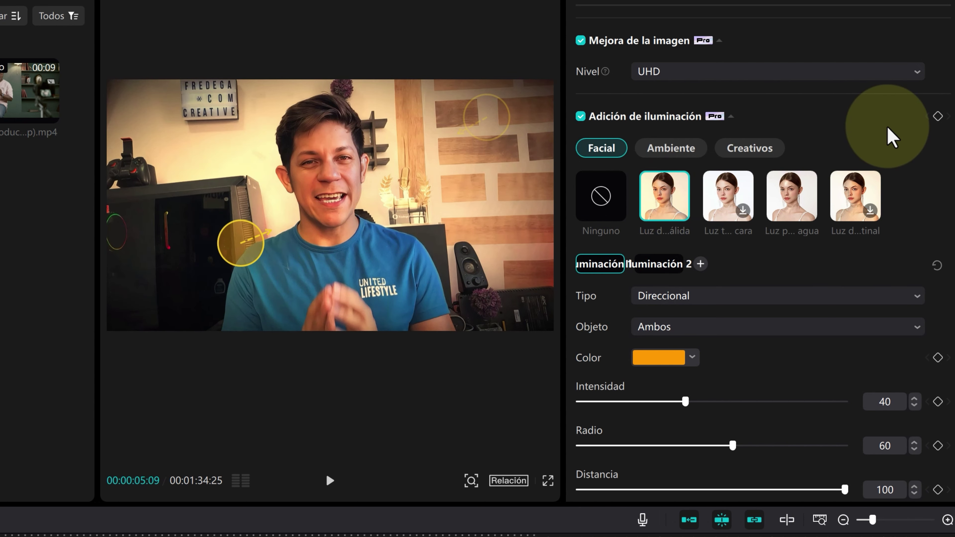
Reposition the two light spots on the preview frame.
{"action": "left_click_drag", "start_coordinate": [484, 121], "coordinate": [391, 169]}
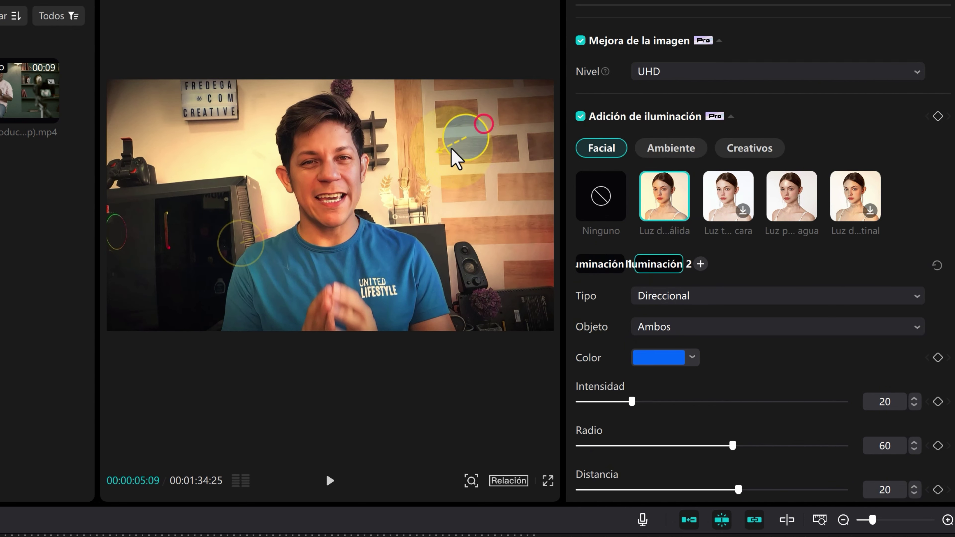
{"action": "left_click", "coordinate": [235, 250]}
{"action": "left_click_drag", "start_coordinate": [190, 263], "coordinate": [142, 273]}
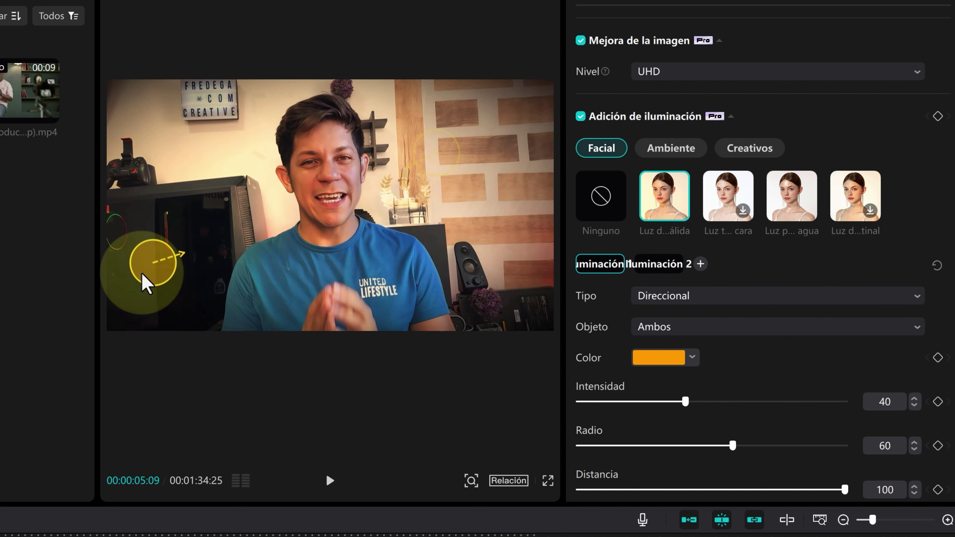
{"action": "left_click_drag", "start_coordinate": [142, 272], "coordinate": [140, 261]}
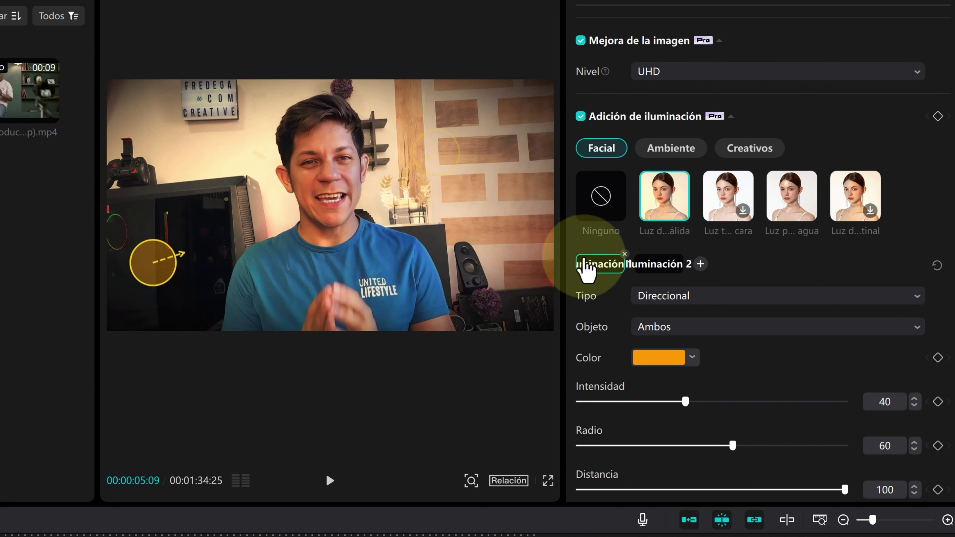
{"action": "left_click", "coordinate": [659, 264]}
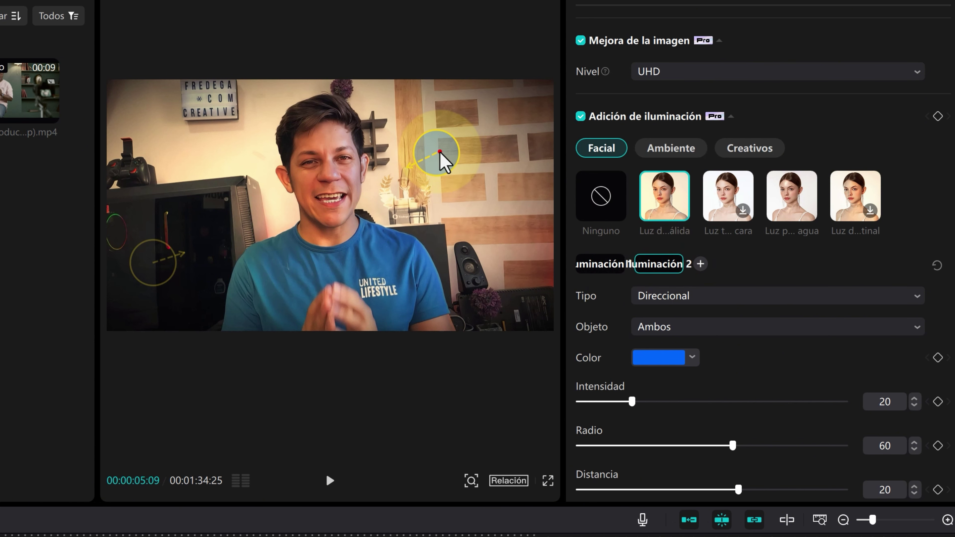
{"action": "left_click_drag", "start_coordinate": [438, 158], "coordinate": [500, 133]}
{"action": "left_click_drag", "start_coordinate": [153, 262], "coordinate": [135, 272]}
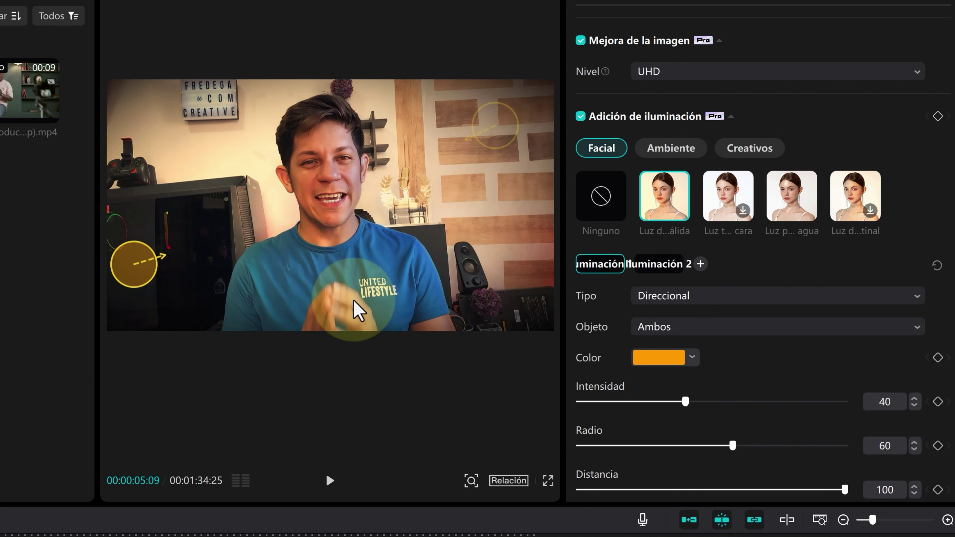
Make the first light a magenta Direccional light, intensity 21, distance 25, placed on the speaker's cheek.
{"action": "left_click", "coordinate": [691, 357]}
{"action": "left_click", "coordinate": [756, 496]}
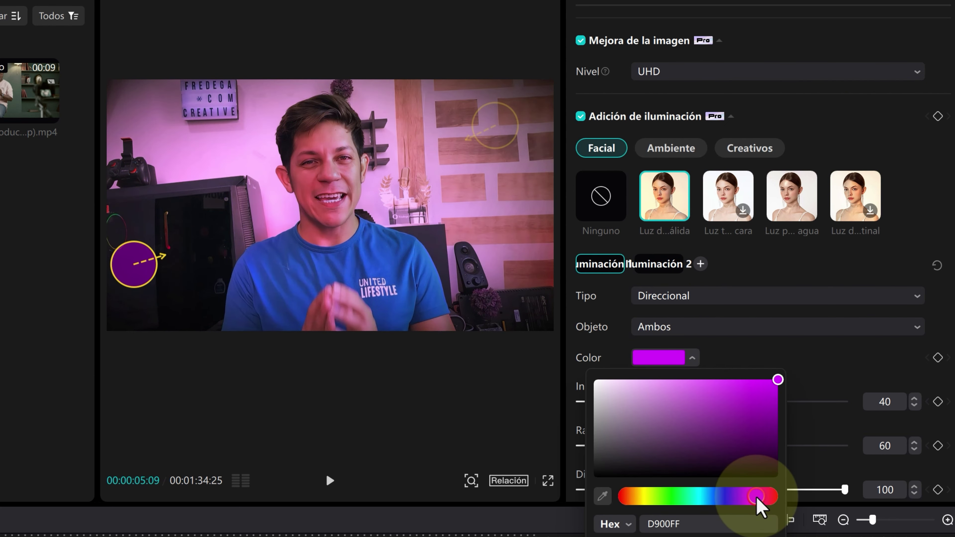
{"action": "left_click", "coordinate": [697, 298]}
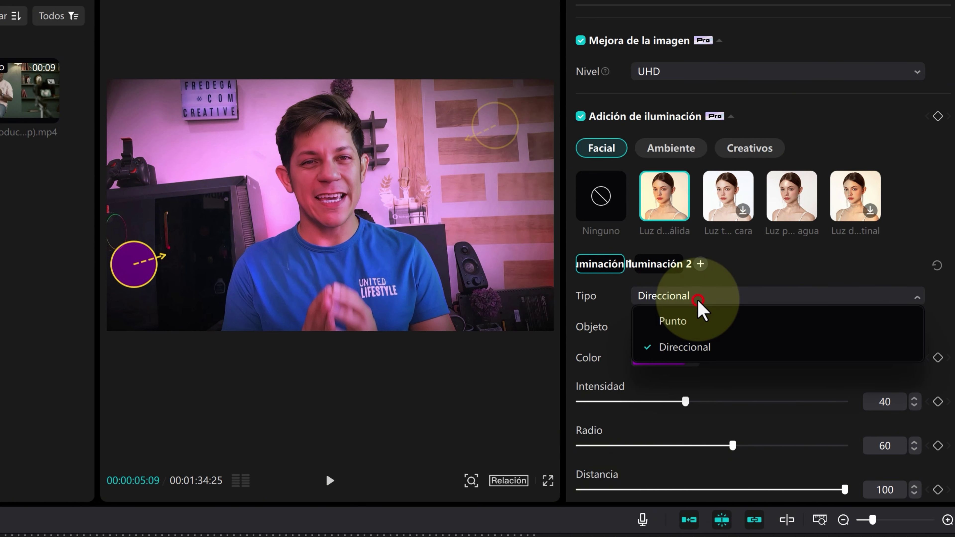
{"action": "left_click", "coordinate": [695, 347]}
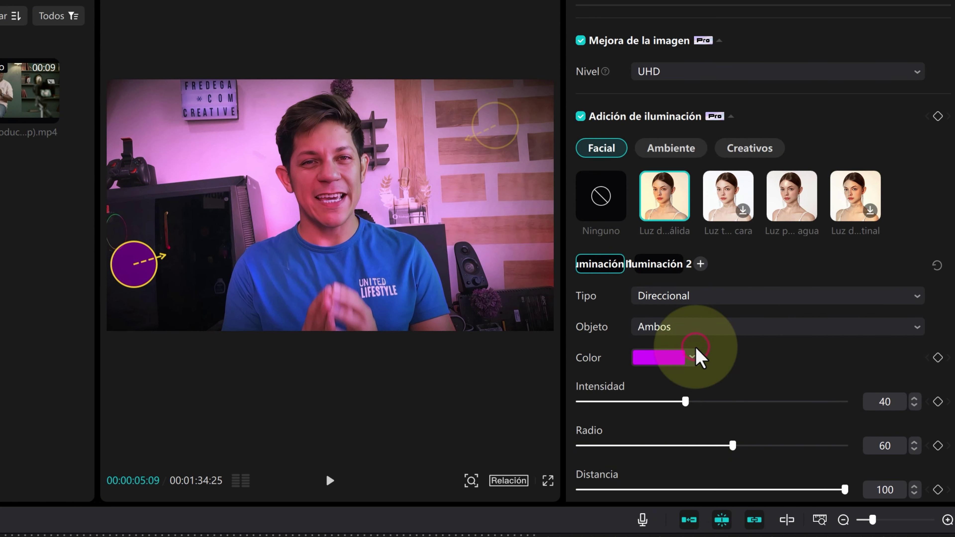
{"action": "left_click_drag", "start_coordinate": [685, 401], "coordinate": [635, 402]}
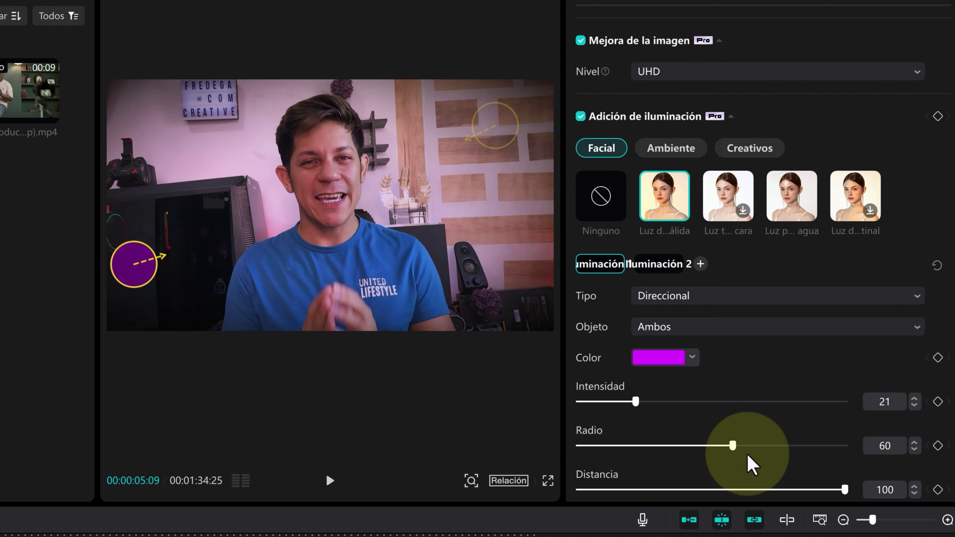
{"action": "left_click_drag", "start_coordinate": [844, 490], "coordinate": [781, 489]}
{"action": "left_click_drag", "start_coordinate": [720, 485], "coordinate": [744, 489]}
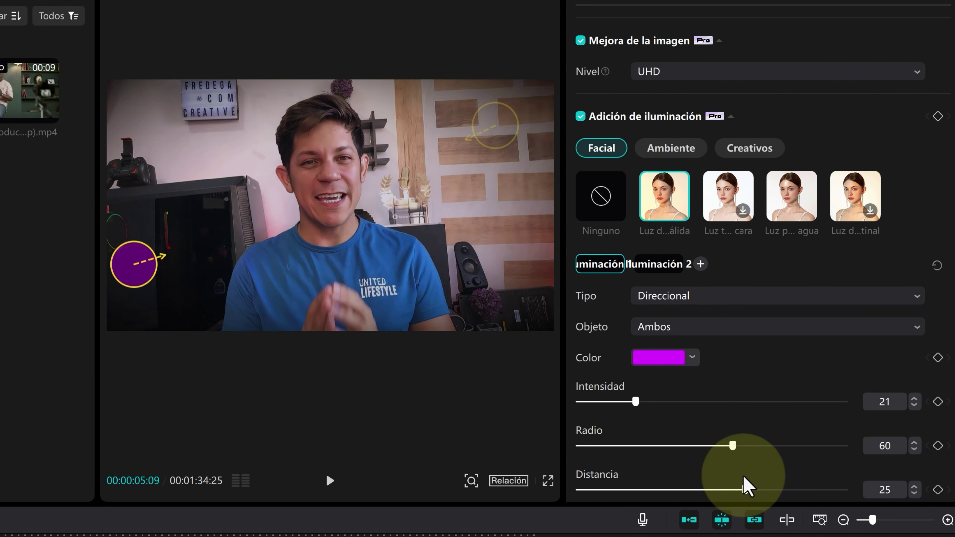
{"action": "mouse_move", "coordinate": [132, 265]}
{"action": "left_mouse_down"}
{"action": "mouse_move", "coordinate": [212, 253]}
{"action": "mouse_move", "coordinate": [198, 255]}
{"action": "left_mouse_up"}
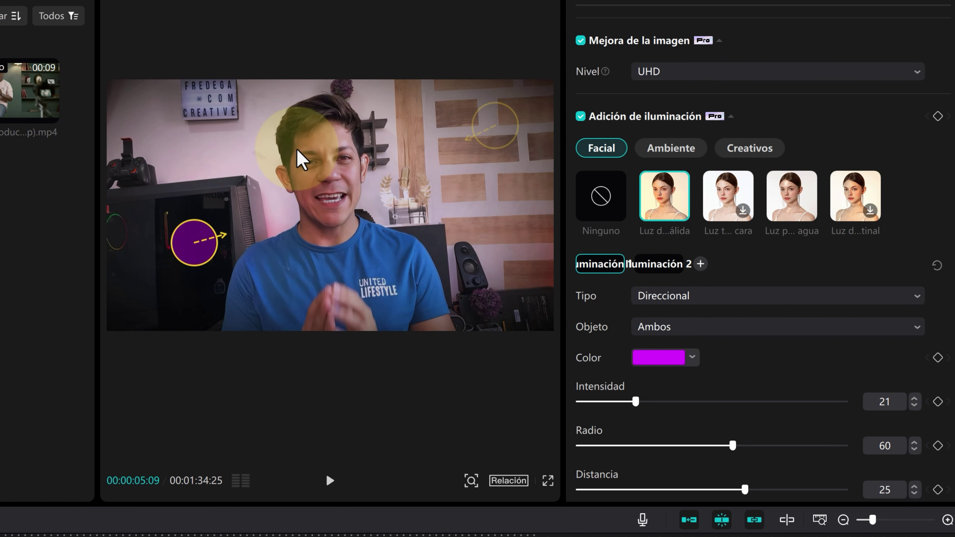
{"action": "left_click_drag", "start_coordinate": [297, 150], "coordinate": [298, 192]}
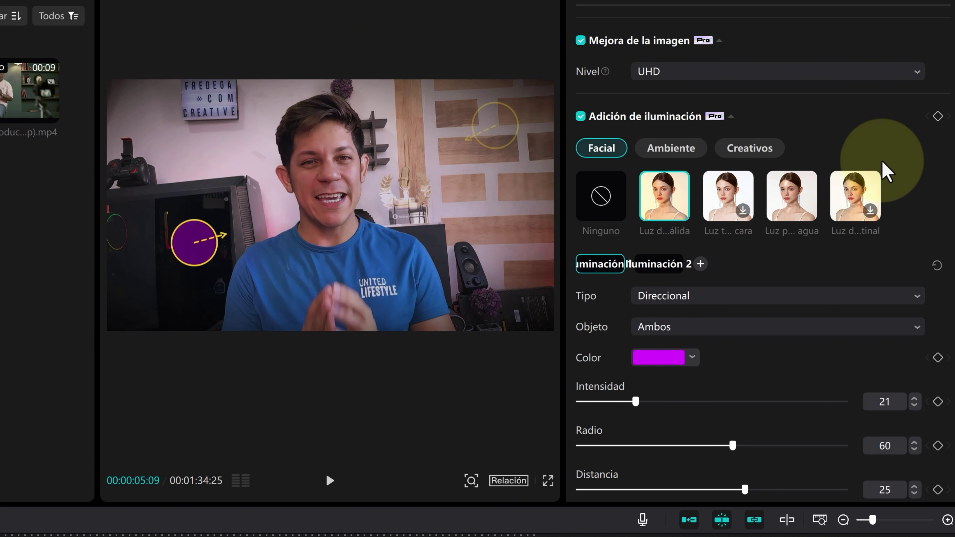
Try a red Ambiente preset, then apply the rainbow spotlight Creativos preset and preview it.
{"action": "left_click", "coordinate": [671, 149]}
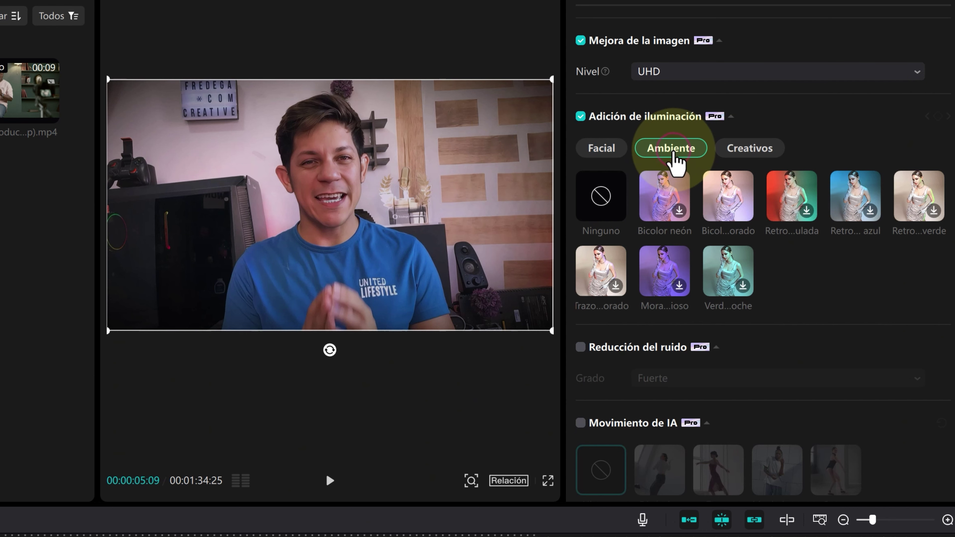
{"action": "left_click", "coordinate": [605, 259]}
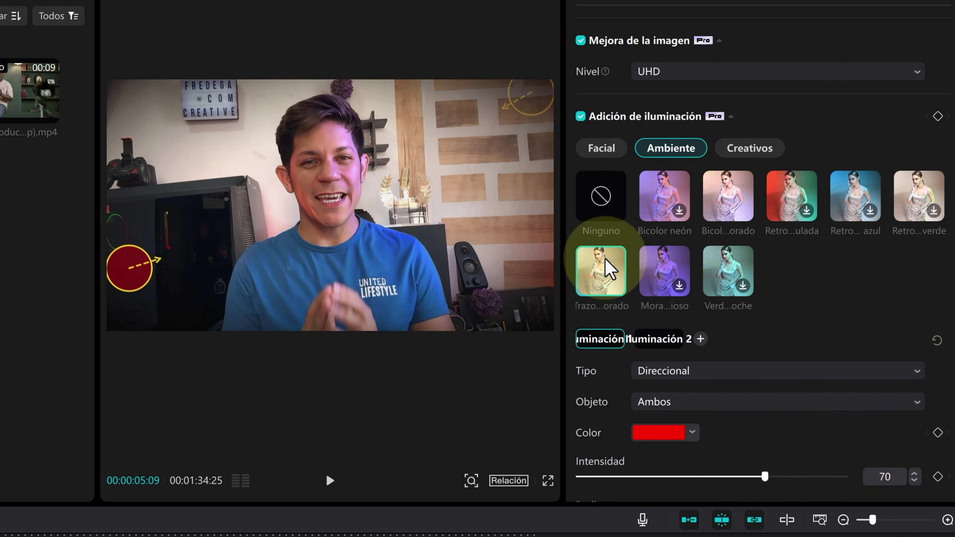
{"action": "left_click", "coordinate": [733, 152]}
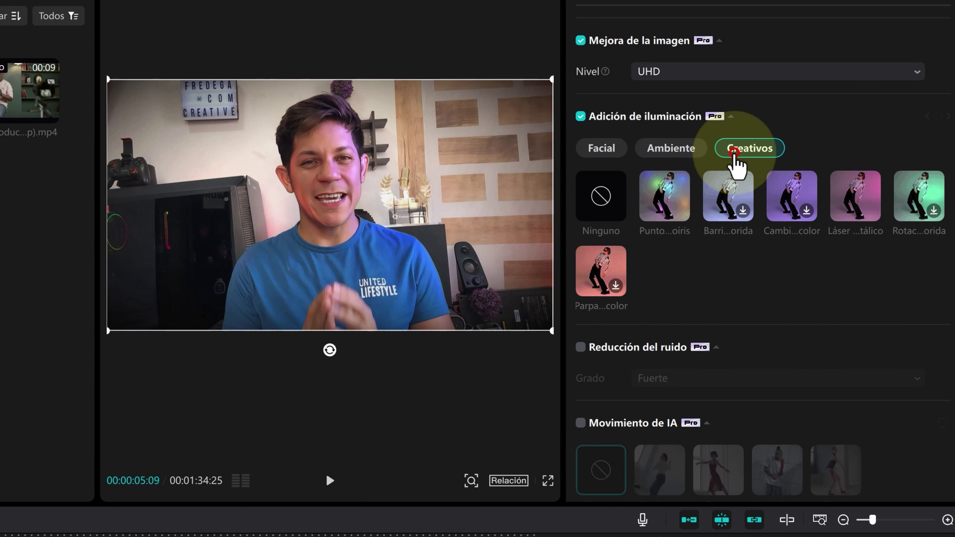
{"action": "left_click", "coordinate": [655, 192]}
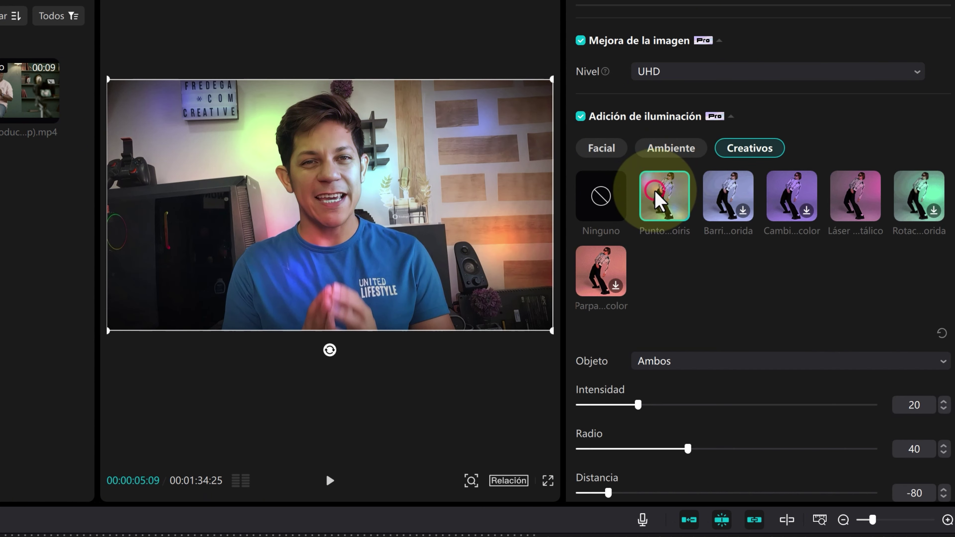
{"action": "left_click", "coordinate": [327, 485]}
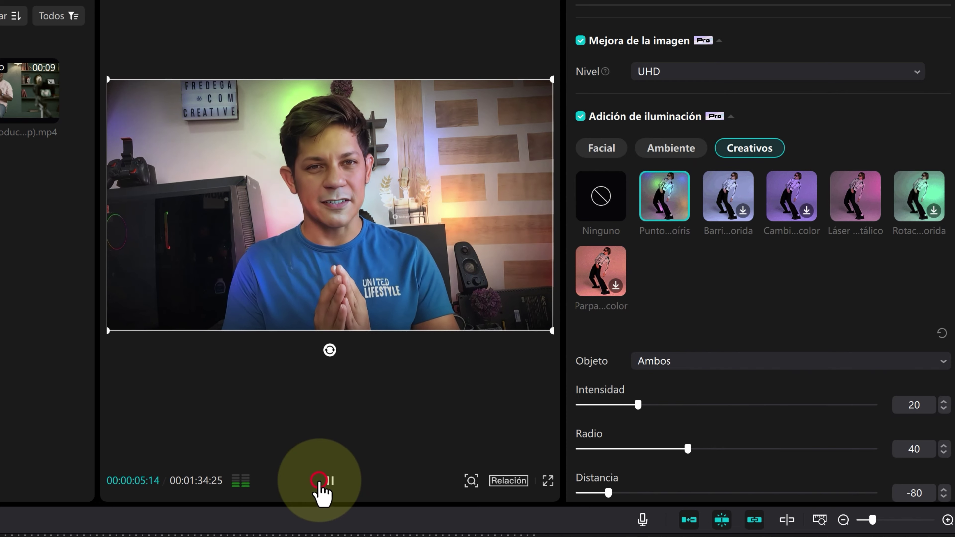
{"action": "left_click", "coordinate": [325, 485]}
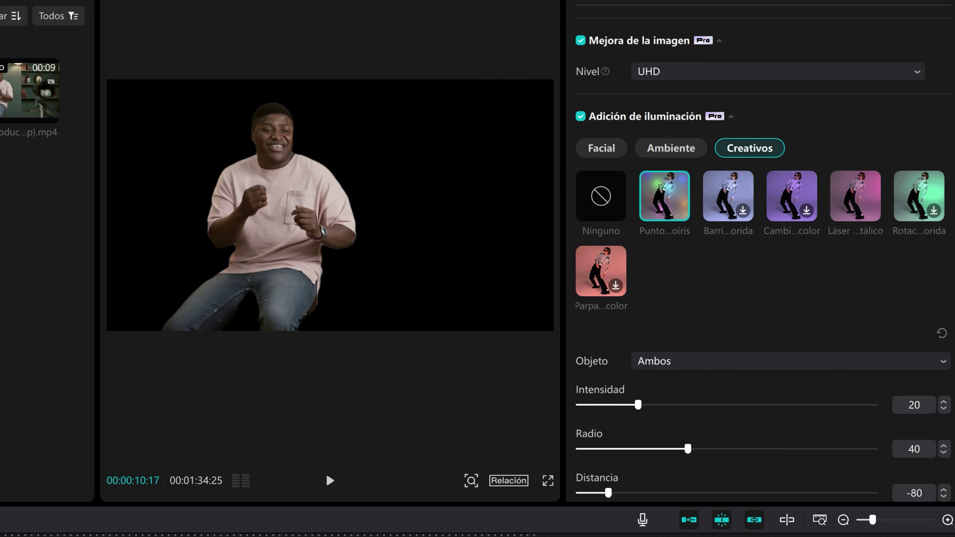
{"action": "left_click", "coordinate": [617, 297]}
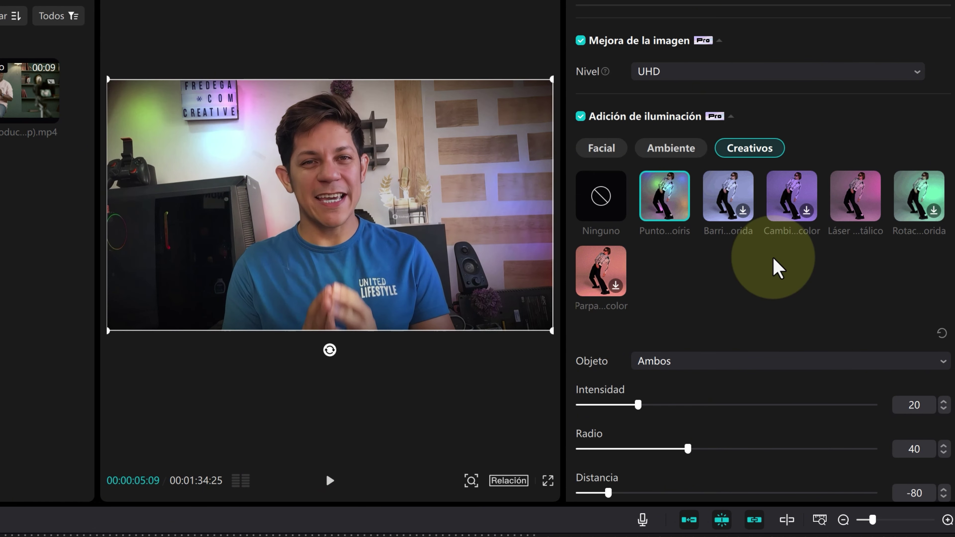
{"action": "scroll", "coordinate": [776, 267], "scroll_direction": "up", "scroll_amount": 4}
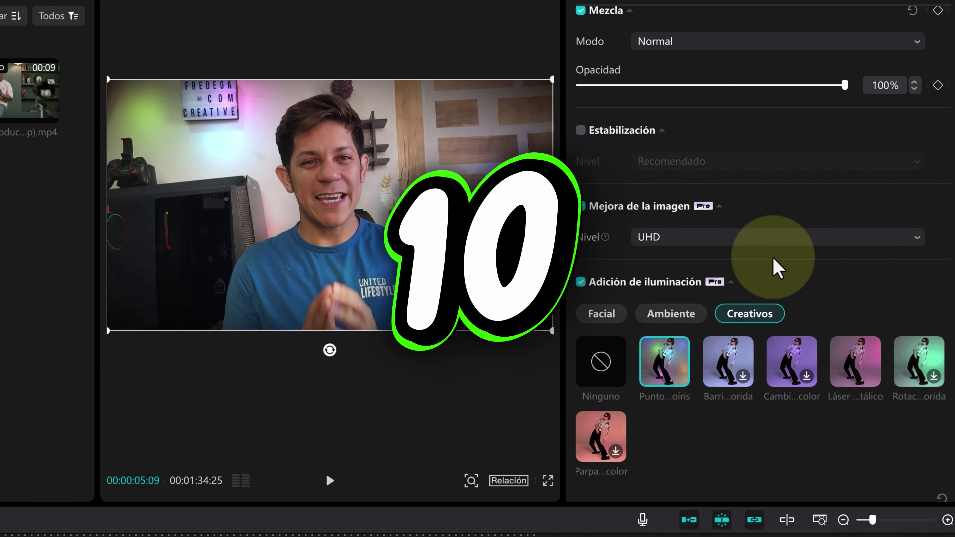
Turn off image enhancement and added lighting on the speaker clip.
{"action": "left_click", "coordinate": [580, 206]}
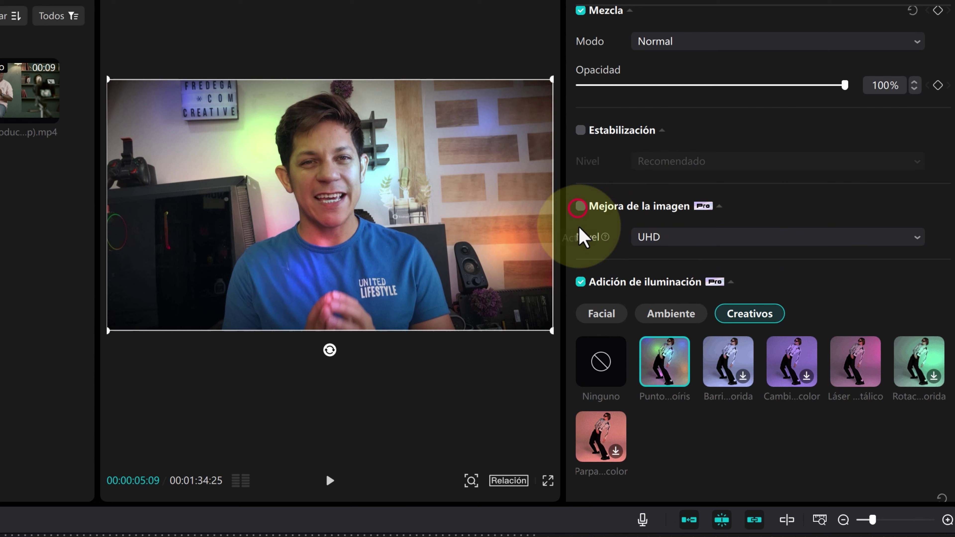
{"action": "left_click", "coordinate": [581, 284]}
{"action": "scroll", "coordinate": [601, 297], "scroll_direction": "down", "scroll_amount": 10}
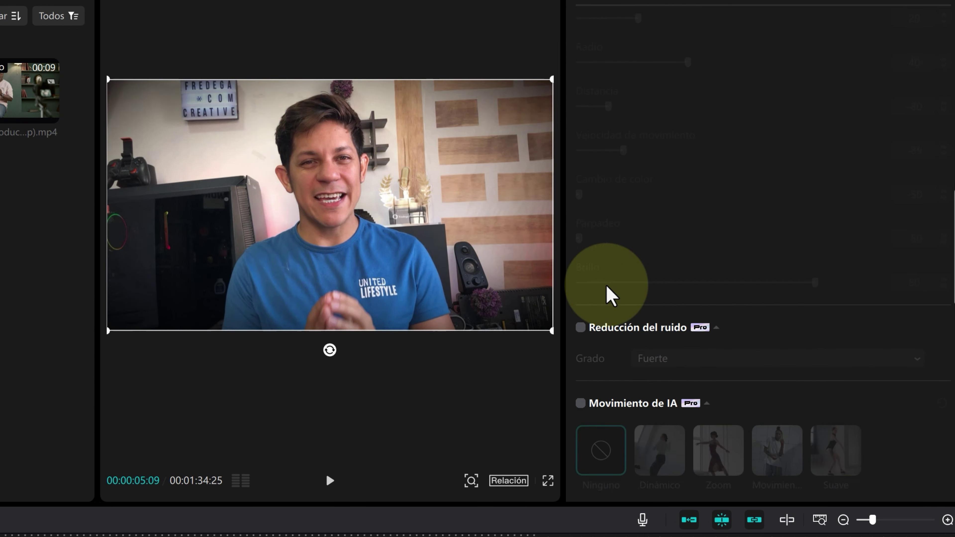
{"action": "scroll", "coordinate": [610, 295], "scroll_direction": "down", "scroll_amount": 7}
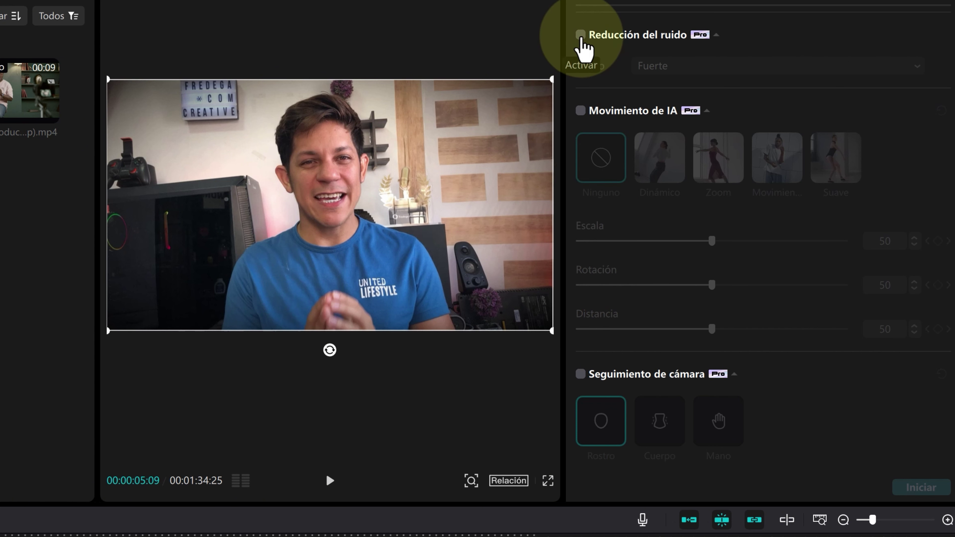
Turn on Reducción del ruido and play the clip to hear the result.
{"action": "left_click", "coordinate": [580, 35]}
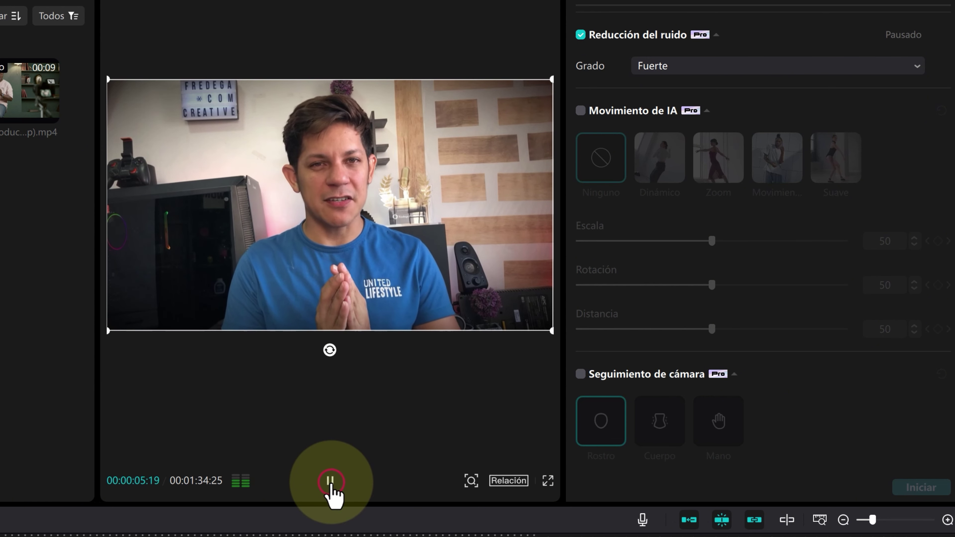
{"action": "left_click", "coordinate": [330, 482]}
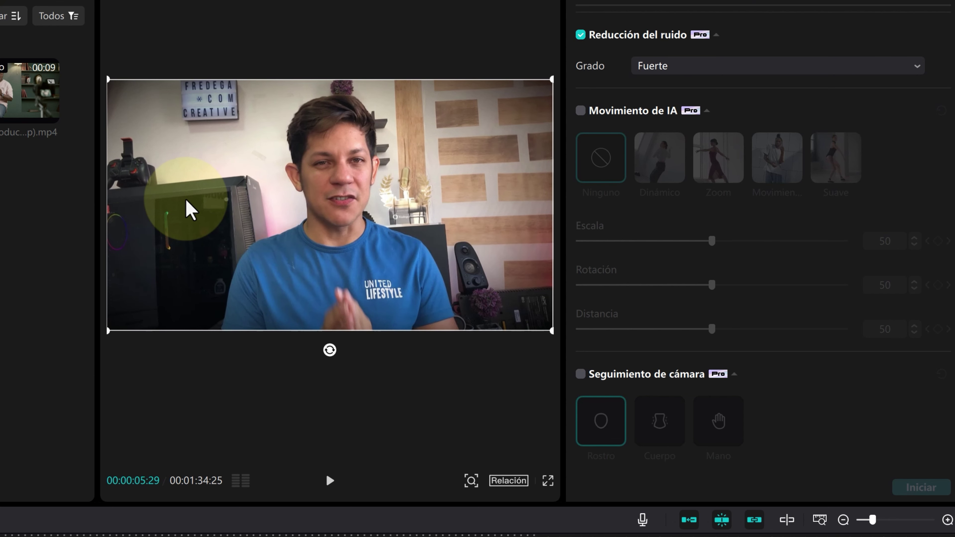
{"action": "left_click", "coordinate": [330, 482]}
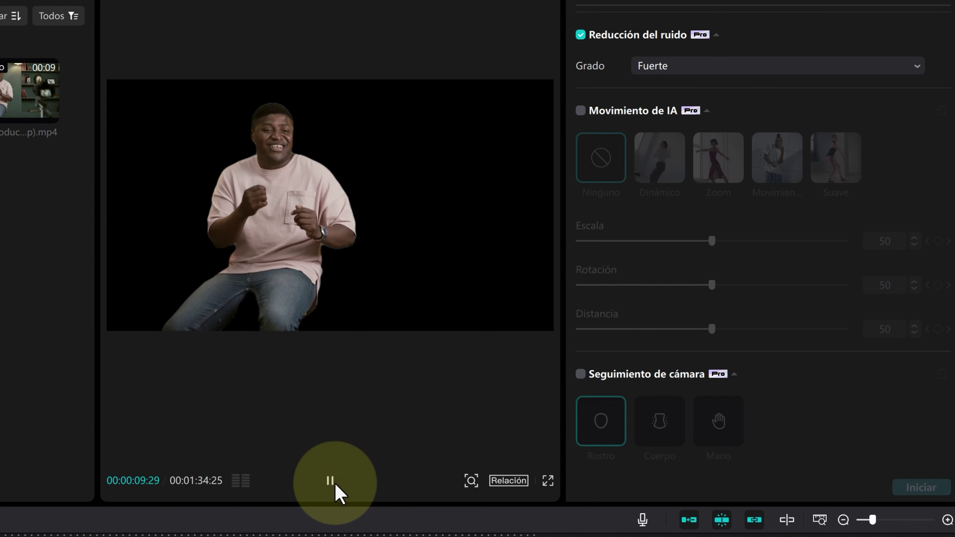
{"action": "left_click", "coordinate": [331, 482]}
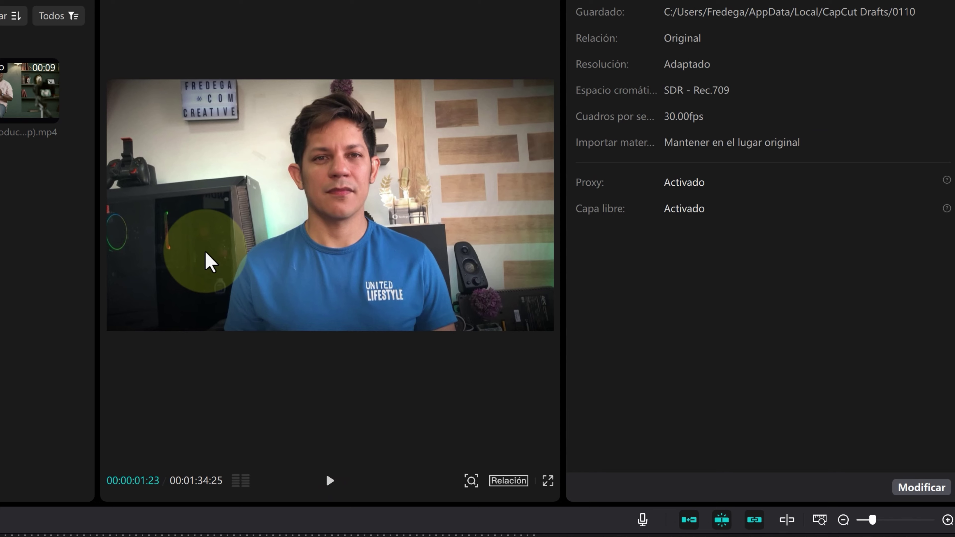
Compare noise reduction off and on during playback, leave it off, then jump to 00:00:28:02.
{"action": "left_click", "coordinate": [205, 252]}
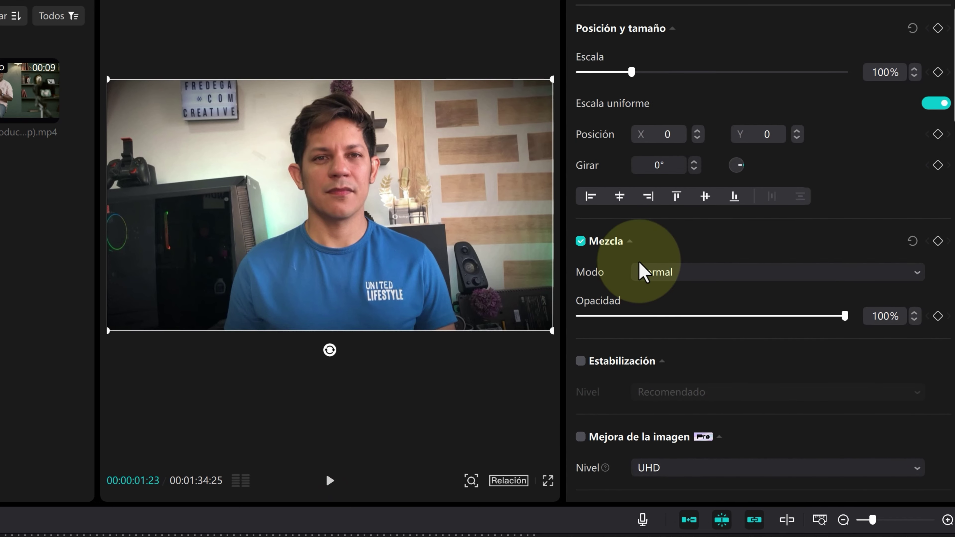
{"action": "scroll", "coordinate": [642, 272], "scroll_direction": "down", "scroll_amount": 10}
{"action": "scroll", "coordinate": [642, 271], "scroll_direction": "down", "scroll_amount": 5}
{"action": "scroll", "coordinate": [643, 271], "scroll_direction": "down", "scroll_amount": 5}
{"action": "scroll", "coordinate": [643, 271], "scroll_direction": "up", "scroll_amount": 3}
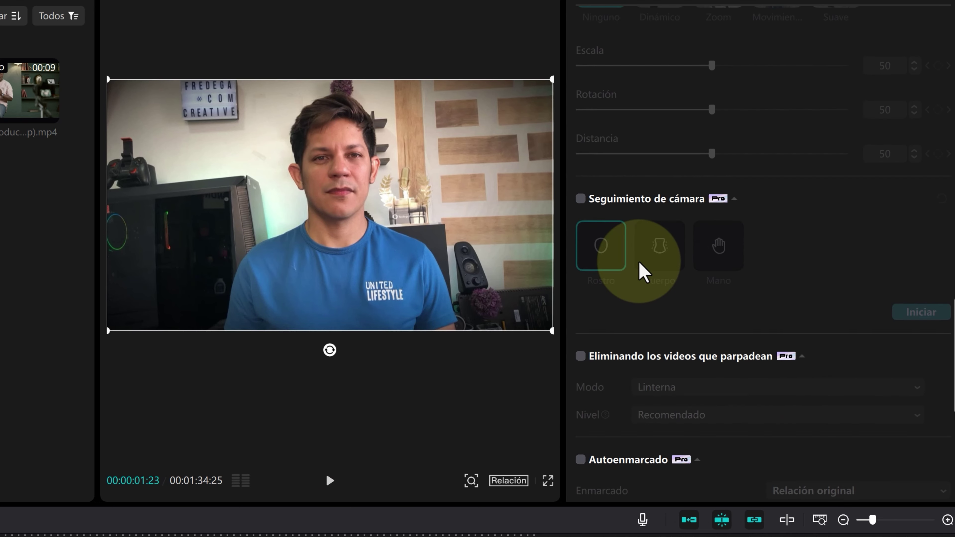
{"action": "scroll", "coordinate": [639, 264], "scroll_direction": "up", "scroll_amount": 7}
{"action": "scroll", "coordinate": [635, 268], "scroll_direction": "up", "scroll_amount": 3}
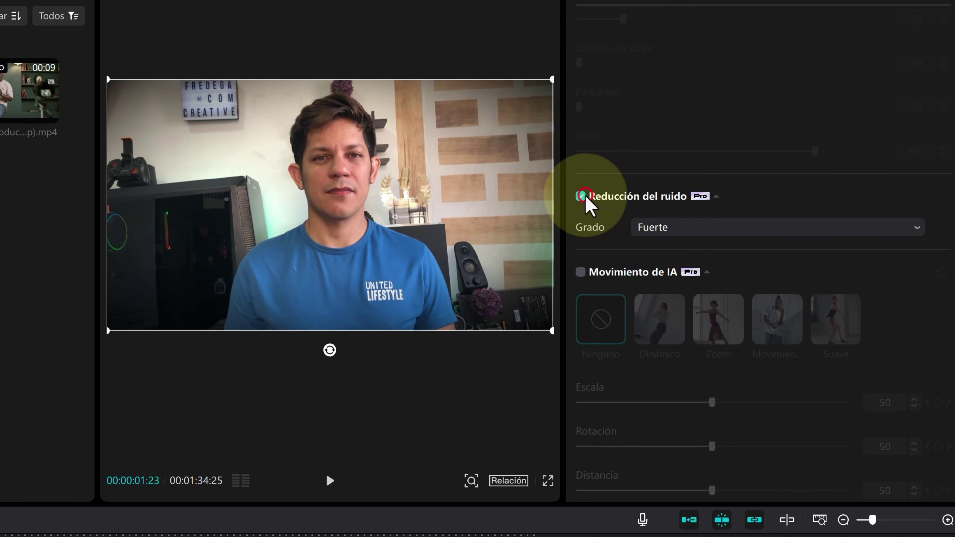
{"action": "left_click", "coordinate": [581, 196]}
{"action": "left_click", "coordinate": [329, 481]}
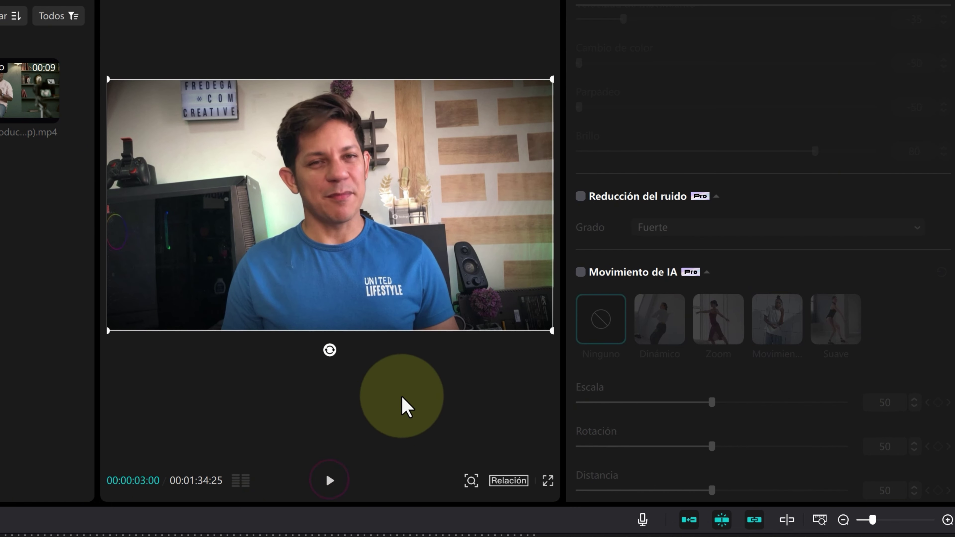
{"action": "left_click", "coordinate": [580, 196]}
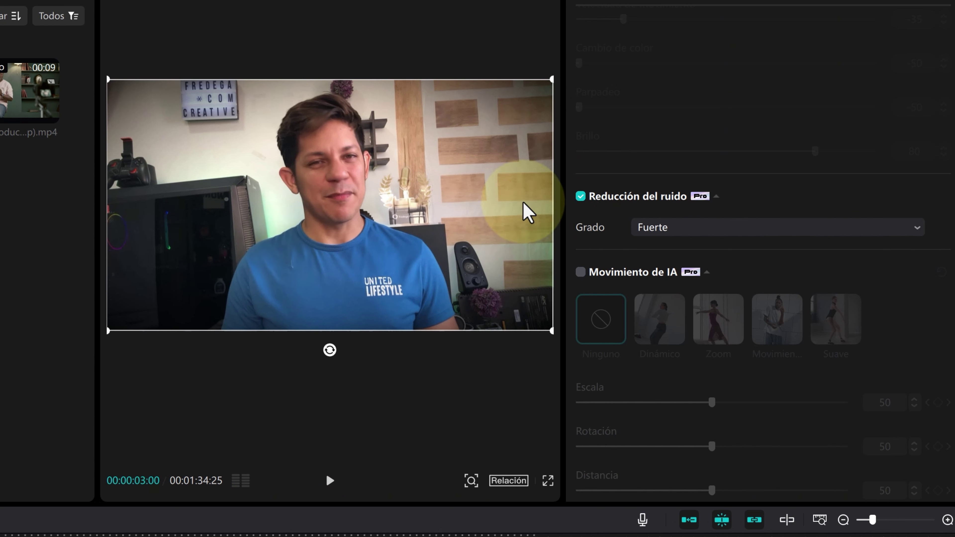
{"action": "left_click", "coordinate": [580, 196]}
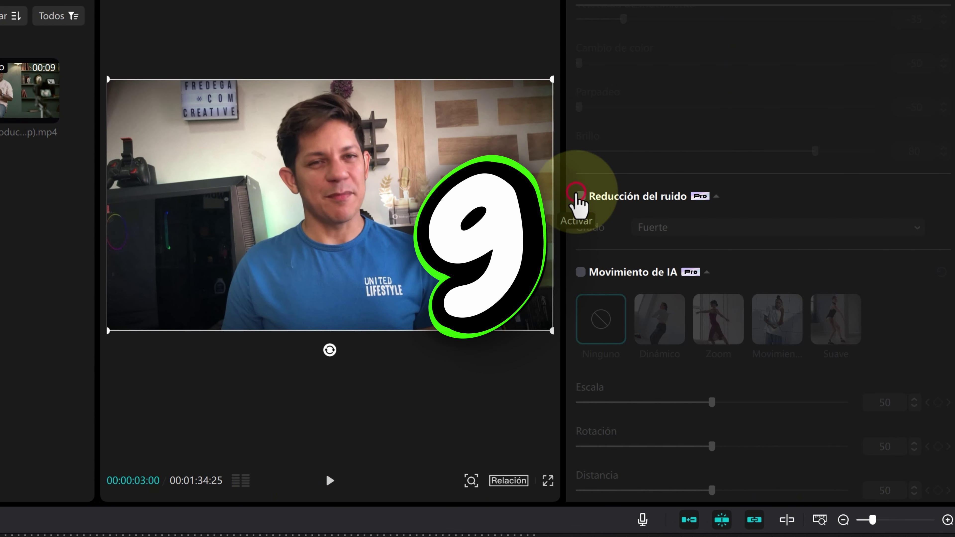
{"action": "left_click", "coordinate": [47, 461]}
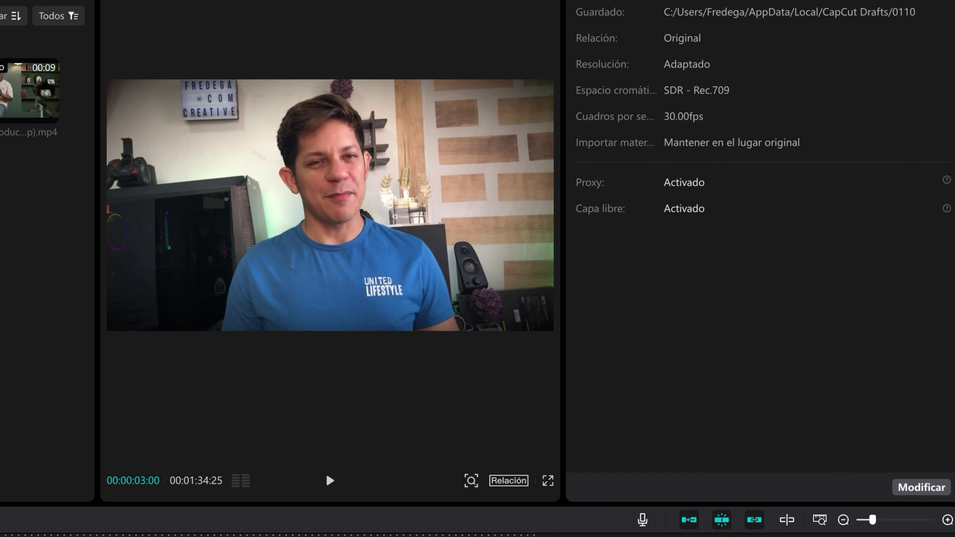
{"action": "key", "text": "Down"}
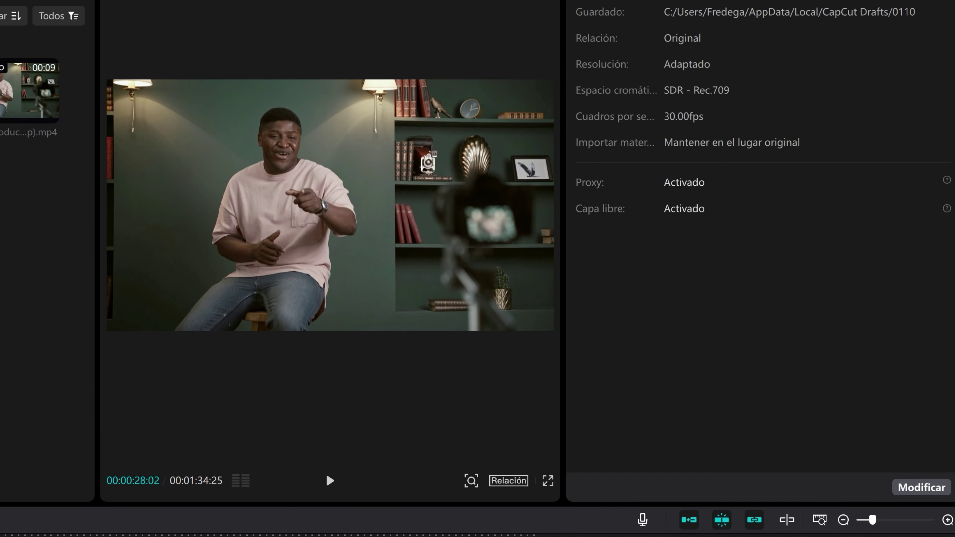
Turn on Movimiento de IA with the Dinámico preset and compare it against the original footage.
{"action": "scroll", "coordinate": [714, 341], "scroll_direction": "down", "scroll_amount": 5}
{"action": "scroll", "coordinate": [714, 342], "scroll_direction": "down", "scroll_amount": 5}
{"action": "scroll", "coordinate": [717, 345], "scroll_direction": "up", "scroll_amount": 3}
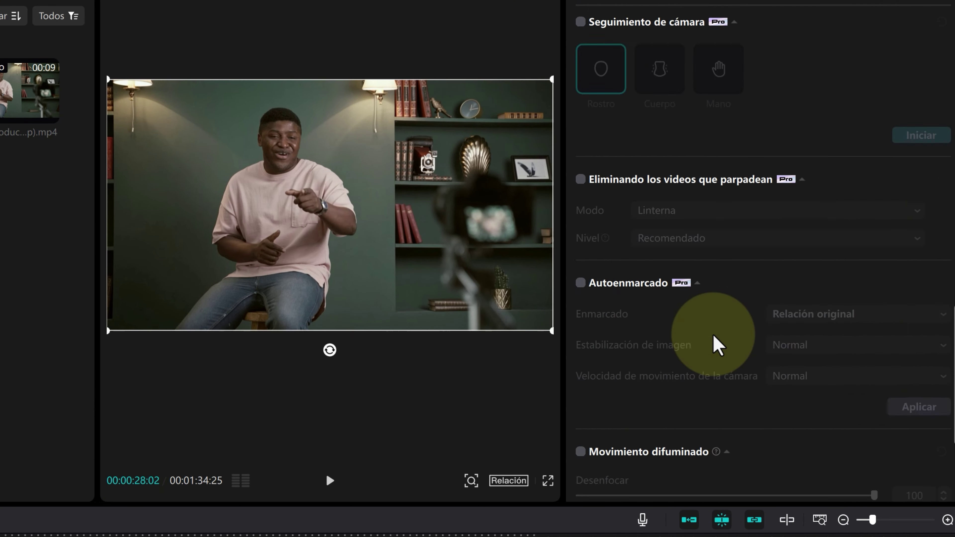
{"action": "scroll", "coordinate": [718, 345], "scroll_direction": "up", "scroll_amount": 5}
{"action": "scroll", "coordinate": [665, 251], "scroll_direction": "down", "scroll_amount": 2}
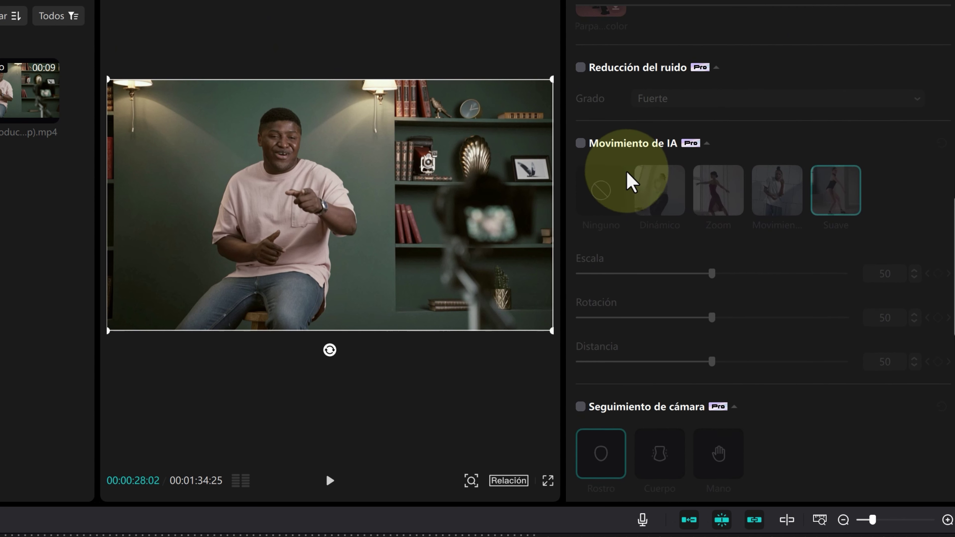
{"action": "left_click", "coordinate": [580, 143]}
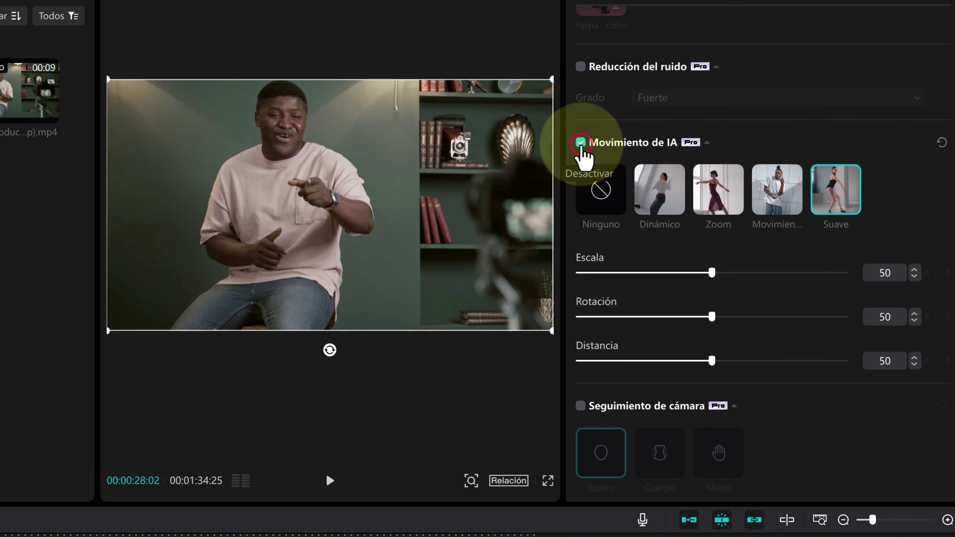
{"action": "left_click", "coordinate": [660, 192]}
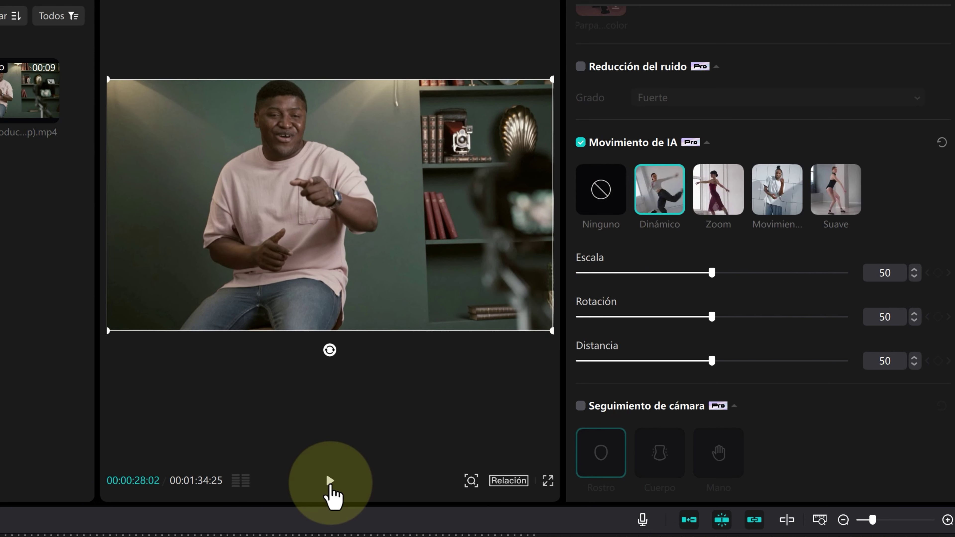
{"action": "left_click", "coordinate": [330, 481]}
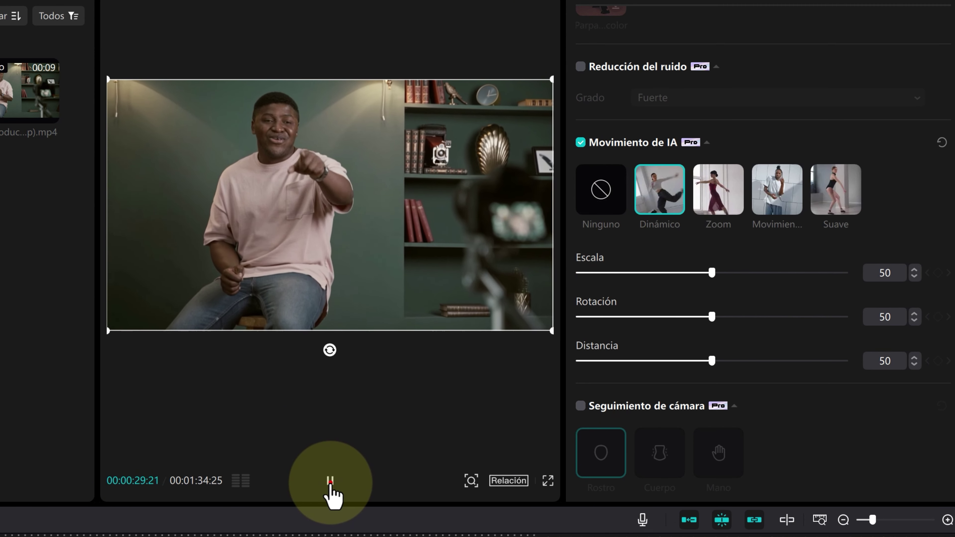
{"action": "left_click", "coordinate": [330, 482]}
{"action": "left_click", "coordinate": [205, 506]}
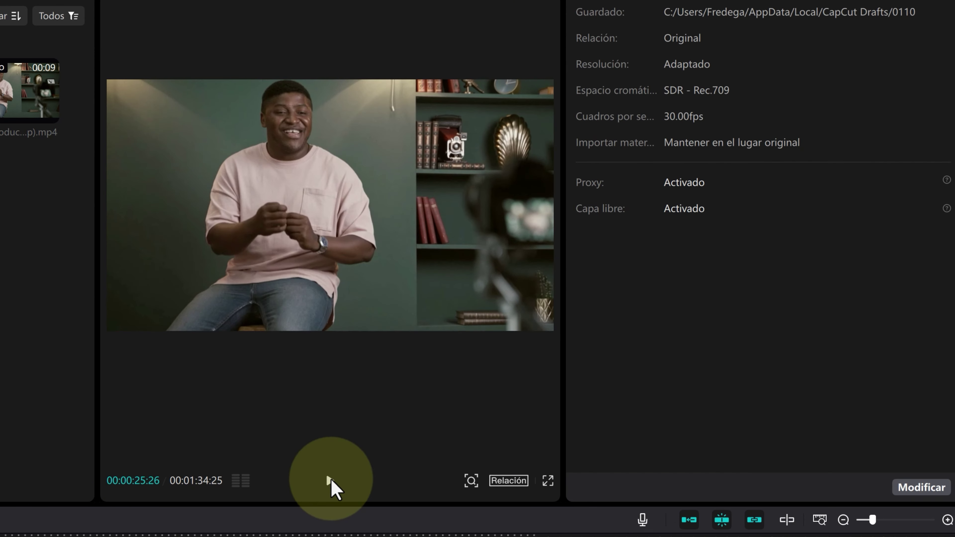
{"action": "left_click", "coordinate": [330, 482]}
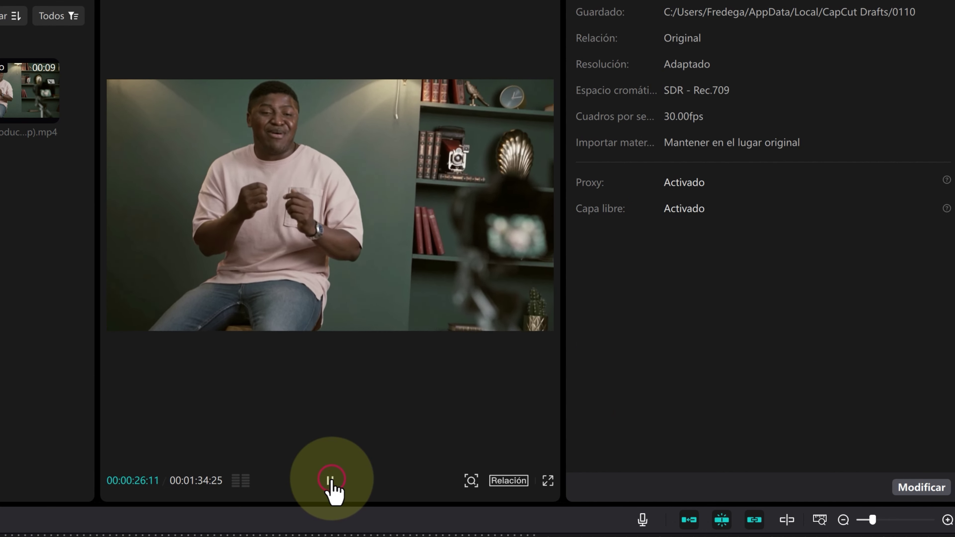
{"action": "left_click", "coordinate": [330, 483]}
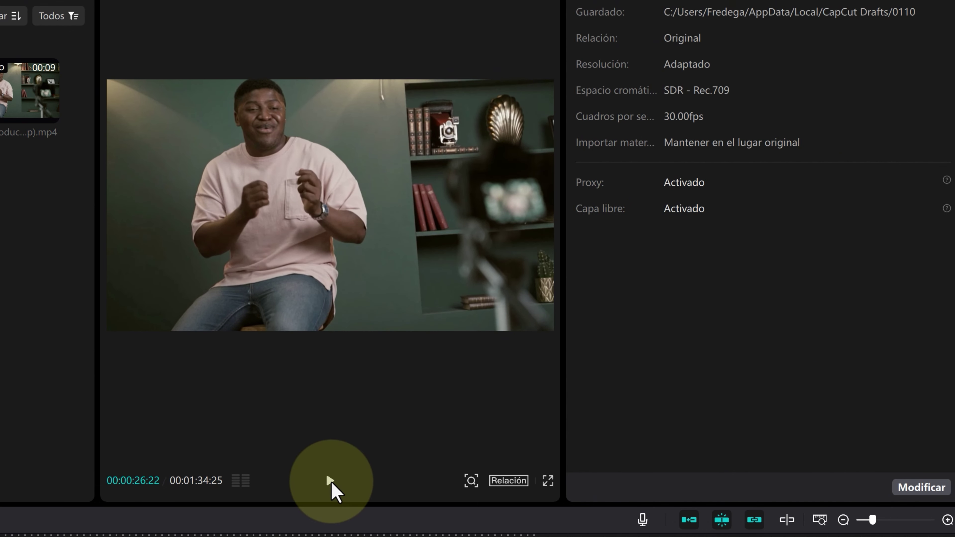
{"action": "left_click", "coordinate": [330, 483]}
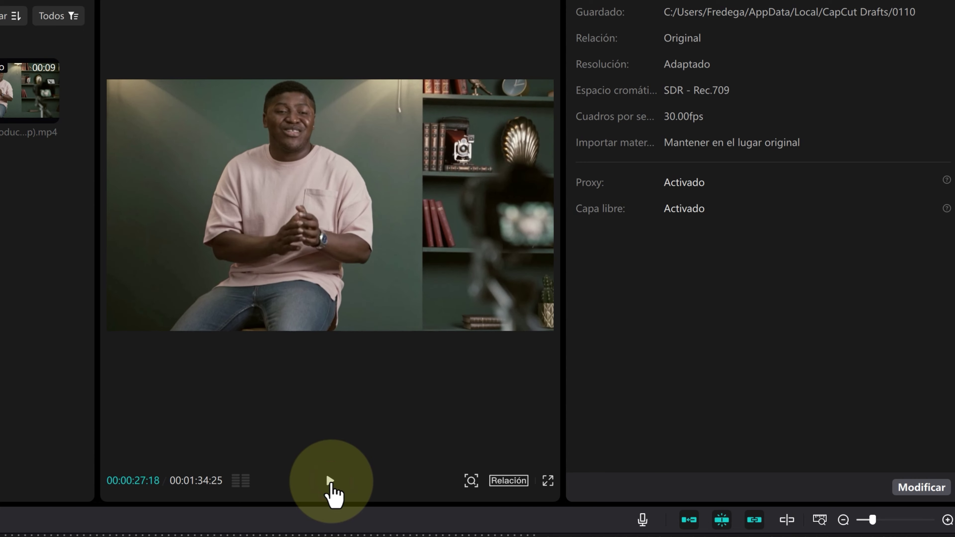
{"action": "left_click", "coordinate": [330, 483]}
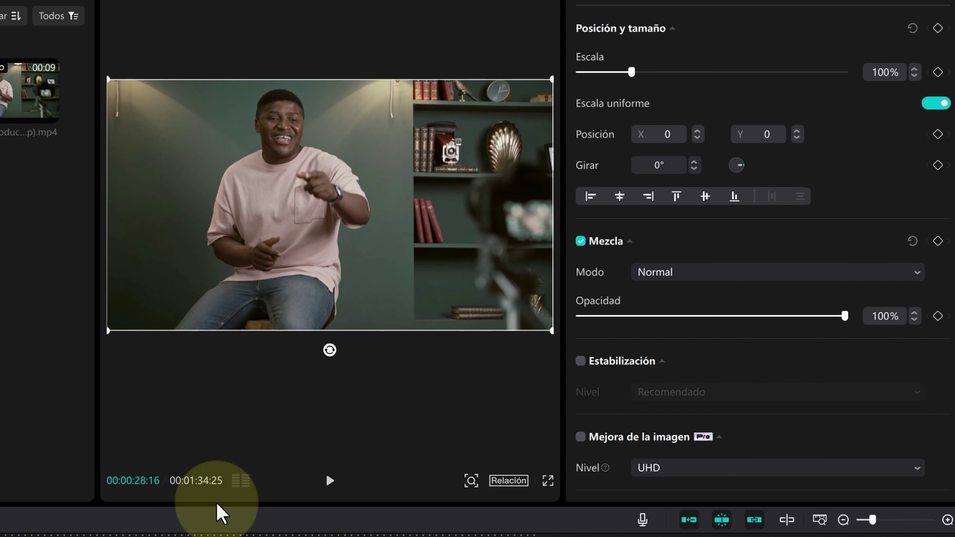
Switch the AI motion preset to Suave and compare its playback with the original footage.
{"action": "scroll", "coordinate": [657, 342], "scroll_direction": "down", "scroll_amount": 10}
{"action": "scroll", "coordinate": [656, 341], "scroll_direction": "down", "scroll_amount": 8}
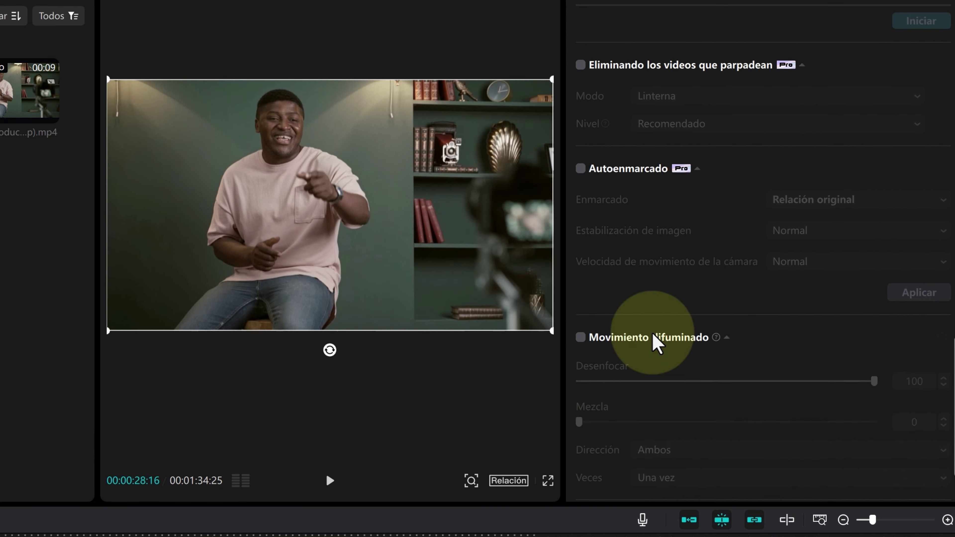
{"action": "scroll", "coordinate": [656, 341], "scroll_direction": "up", "scroll_amount": 8}
{"action": "left_click", "coordinate": [832, 96]}
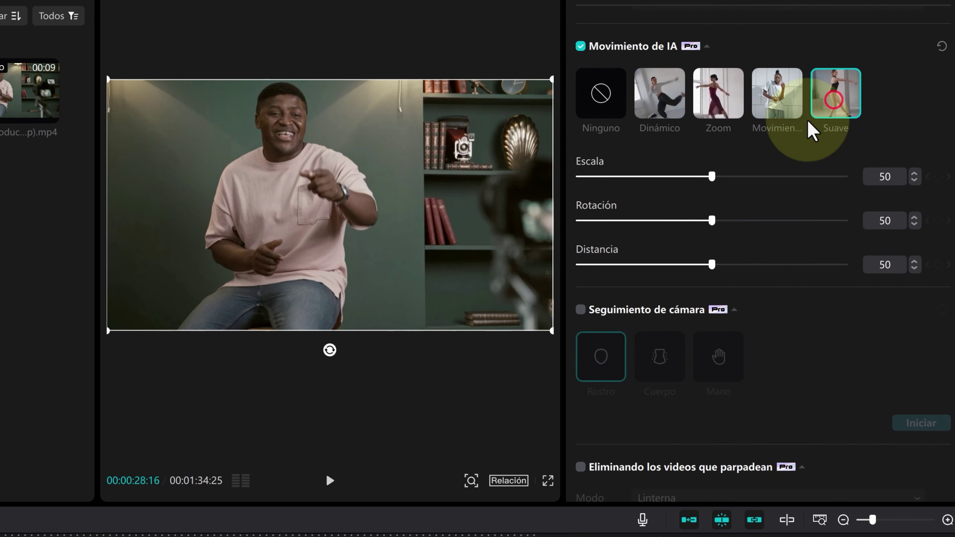
{"action": "left_click", "coordinate": [336, 484]}
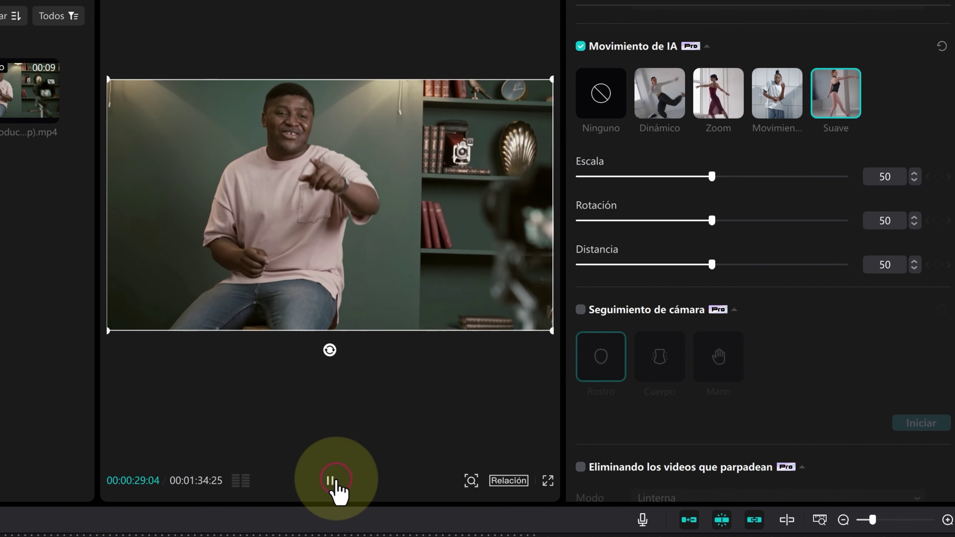
{"action": "left_click", "coordinate": [335, 481]}
{"action": "left_click", "coordinate": [331, 534]}
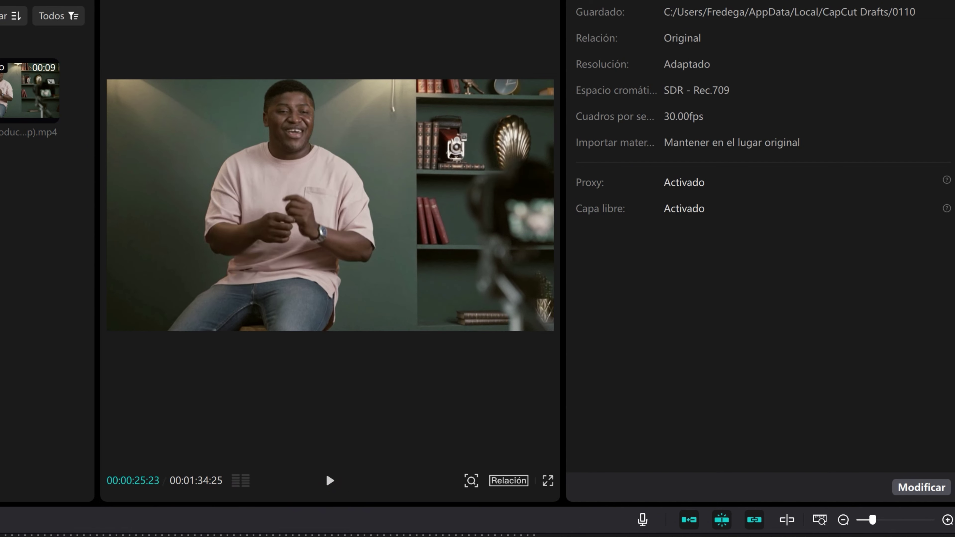
{"action": "left_click", "coordinate": [331, 481]}
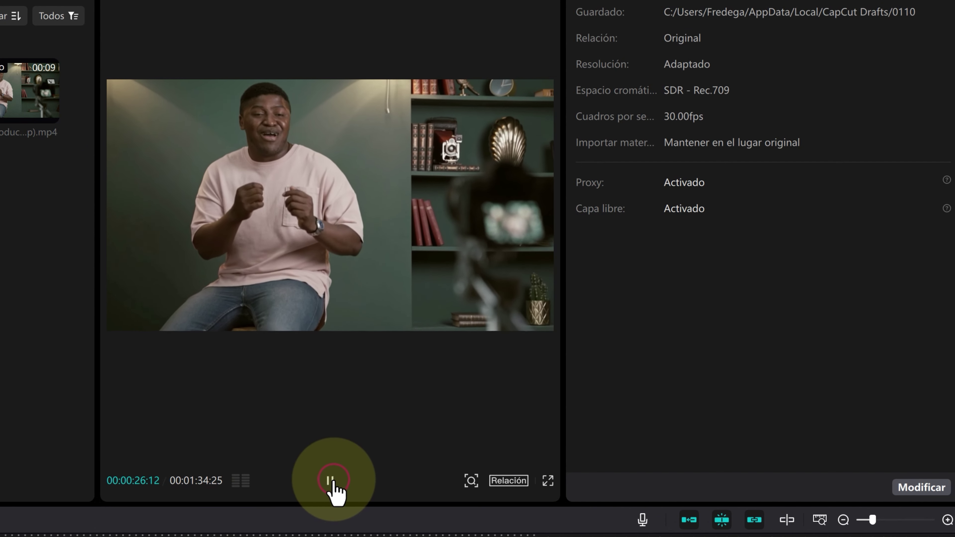
{"action": "left_click", "coordinate": [329, 481]}
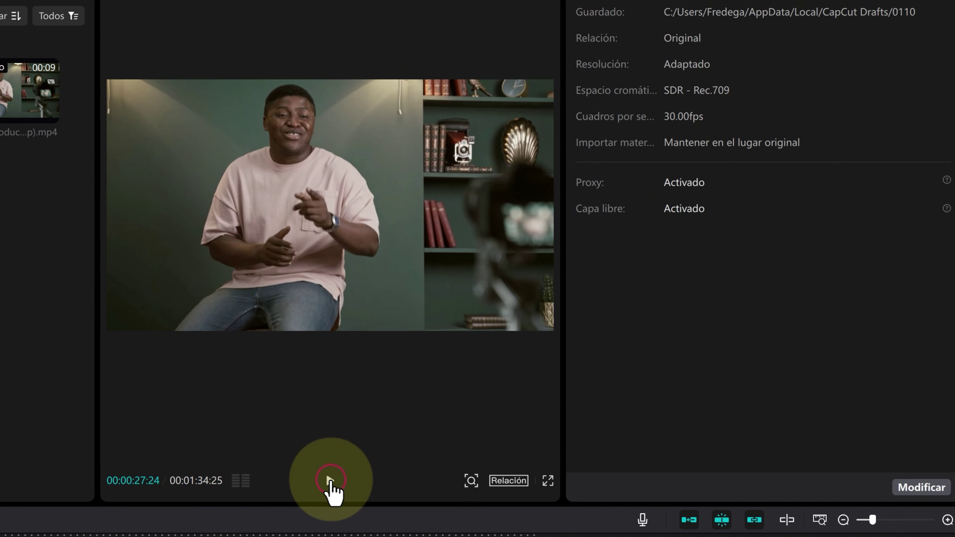
{"action": "left_click", "coordinate": [330, 482]}
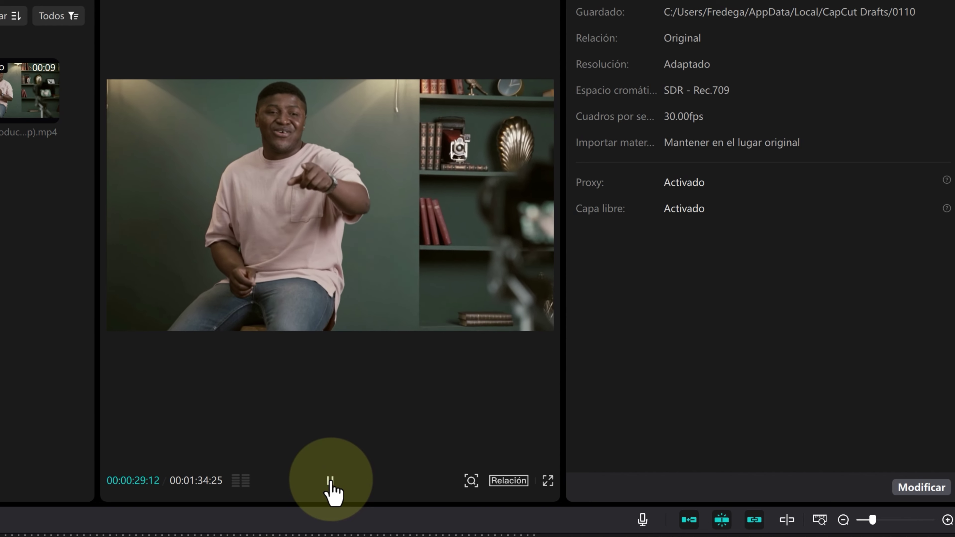
{"action": "left_click", "coordinate": [330, 482]}
{"action": "left_click", "coordinate": [330, 482]}
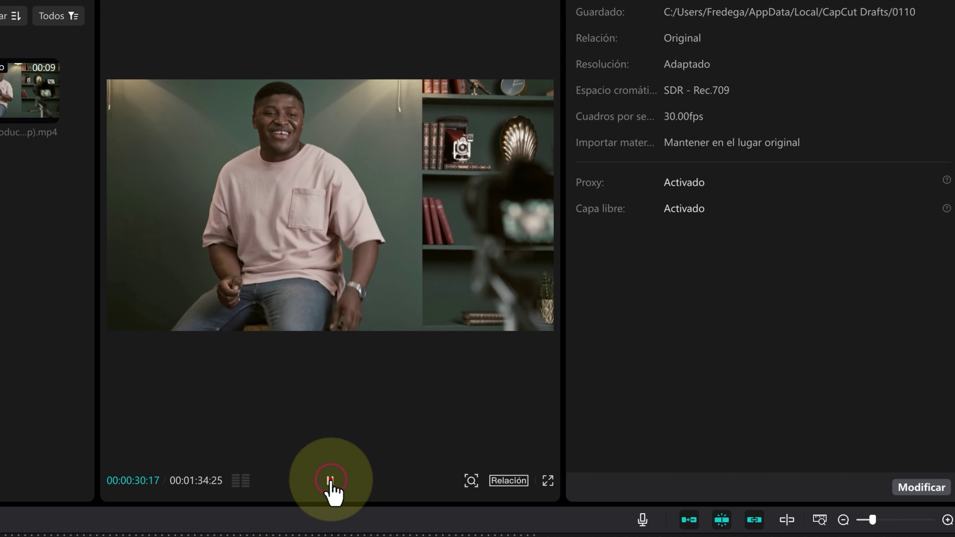
{"action": "left_click", "coordinate": [330, 482]}
Reselect the interview clip and review its Suave motion values for scale, rotation and distance (50).
{"action": "left_click", "coordinate": [330, 205]}
{"action": "scroll", "coordinate": [759, 308], "scroll_direction": "down", "scroll_amount": 5}
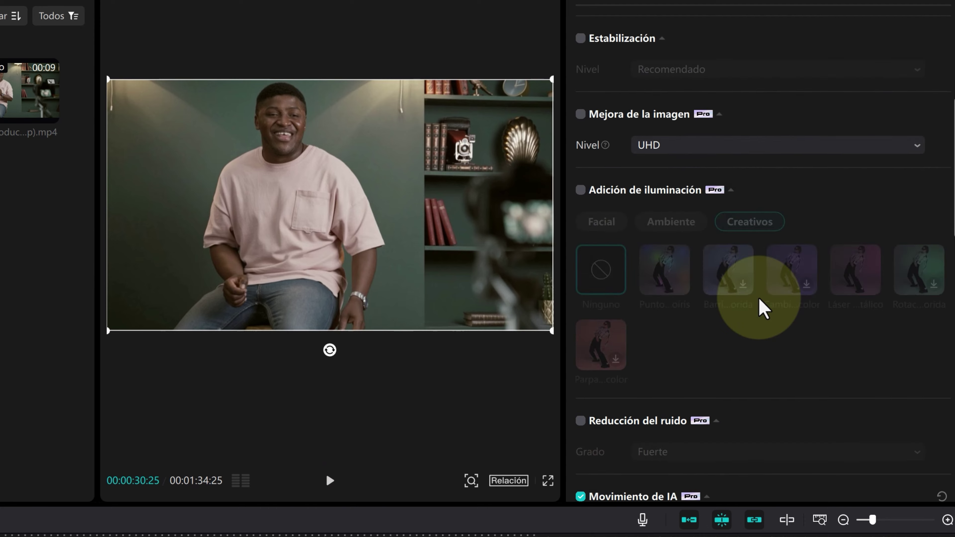
{"action": "scroll", "coordinate": [759, 308], "scroll_direction": "down", "scroll_amount": 5}
{"action": "scroll", "coordinate": [763, 306], "scroll_direction": "down", "scroll_amount": 5}
{"action": "scroll", "coordinate": [761, 307], "scroll_direction": "up", "scroll_amount": 10}
{"action": "scroll", "coordinate": [761, 307], "scroll_direction": "up", "scroll_amount": 5}
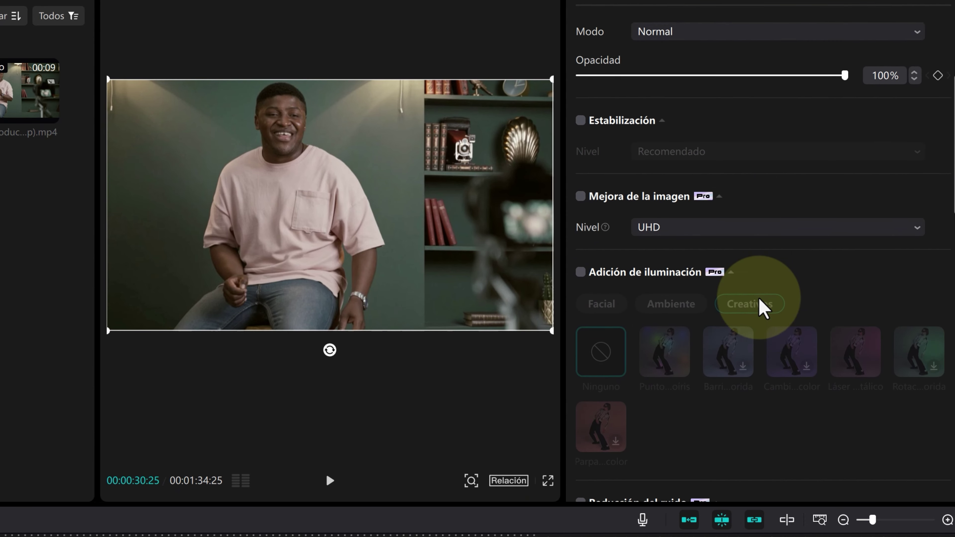
{"action": "scroll", "coordinate": [761, 306], "scroll_direction": "down", "scroll_amount": 1}
{"action": "scroll", "coordinate": [761, 307], "scroll_direction": "down", "scroll_amount": 8}
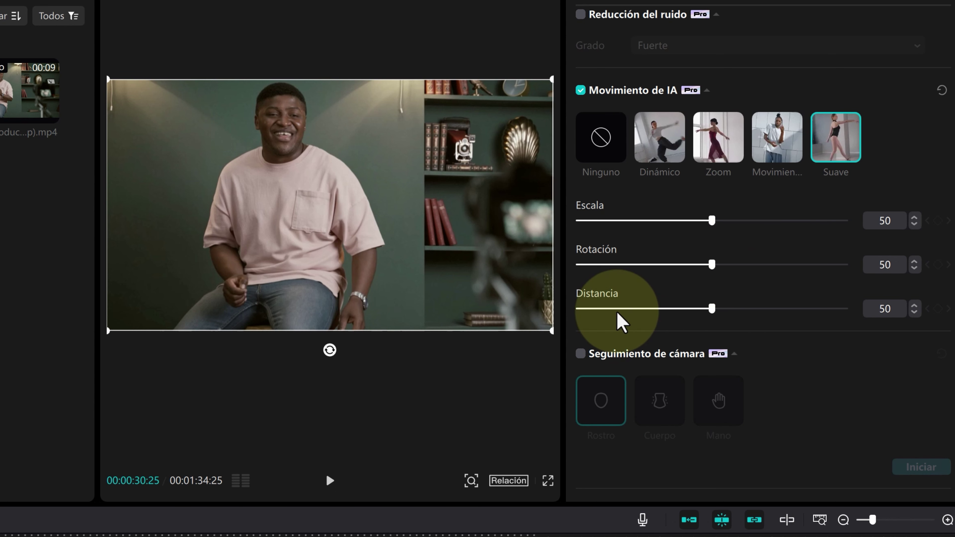
{"action": "scroll", "coordinate": [619, 323], "scroll_direction": "down", "scroll_amount": 6}
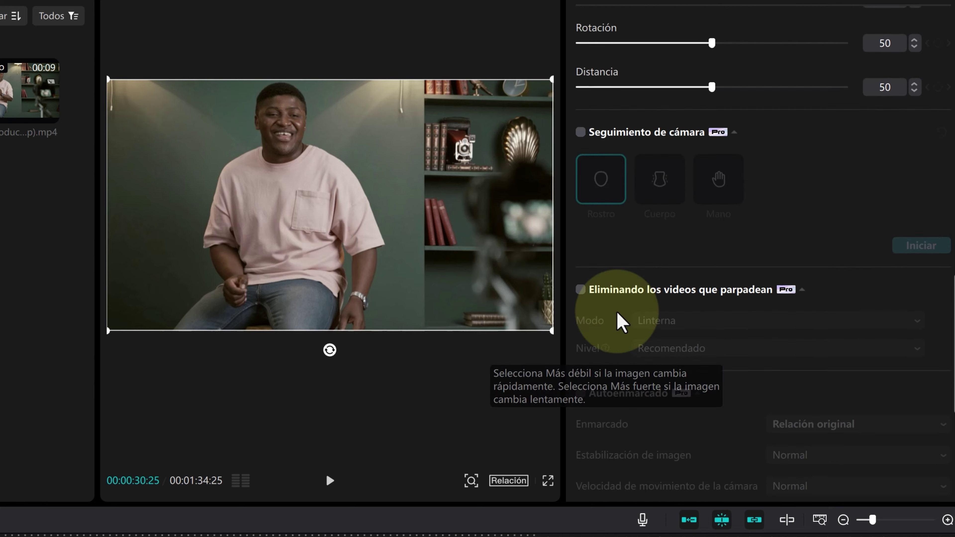
{"action": "scroll", "coordinate": [619, 319], "scroll_direction": "down", "scroll_amount": 4}
{"action": "scroll", "coordinate": [629, 287], "scroll_direction": "up", "scroll_amount": 2}
{"action": "scroll", "coordinate": [647, 207], "scroll_direction": "up", "scroll_amount": 2}
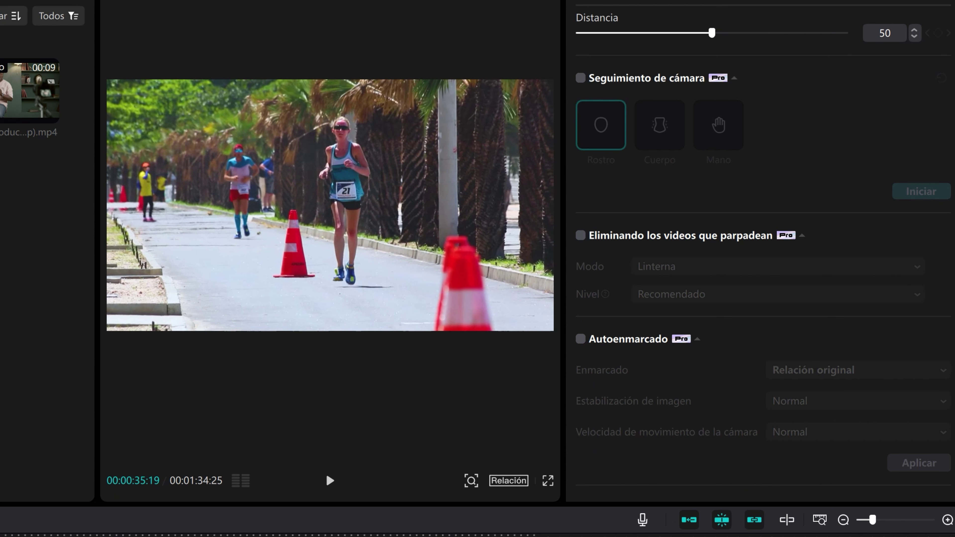
Turn on Seguimiento de cámara for the runner clip following the body, and preview the tracking.
{"action": "left_click", "coordinate": [182, 405]}
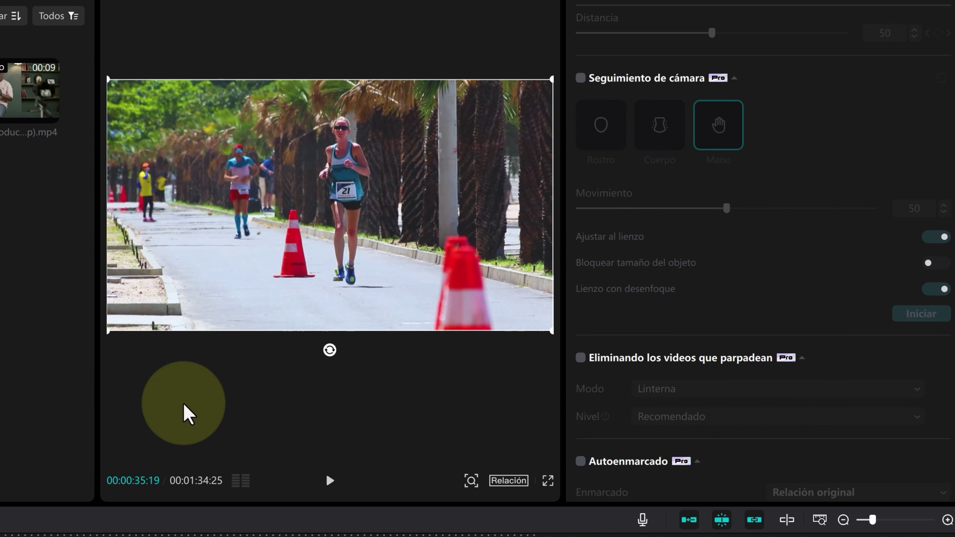
{"action": "left_click", "coordinate": [580, 78]}
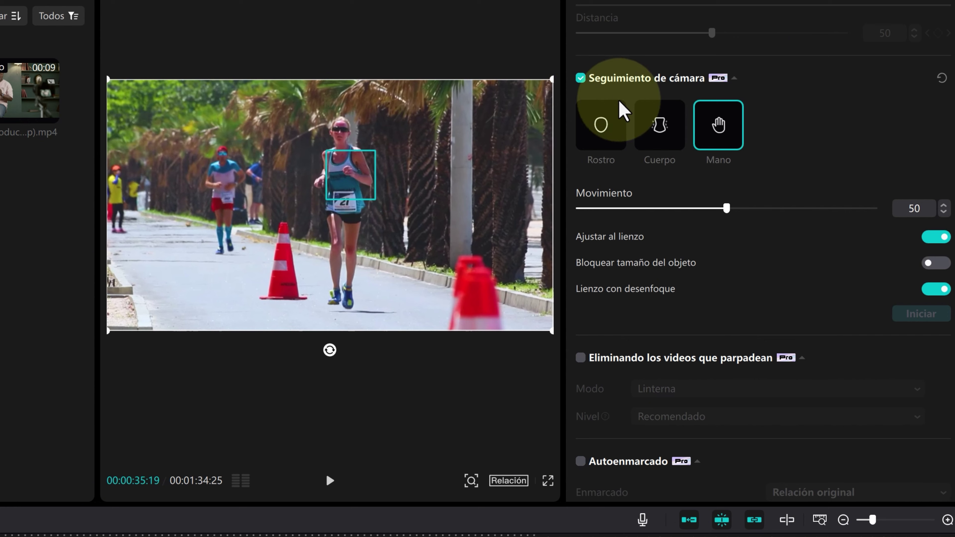
{"action": "left_click", "coordinate": [660, 128]}
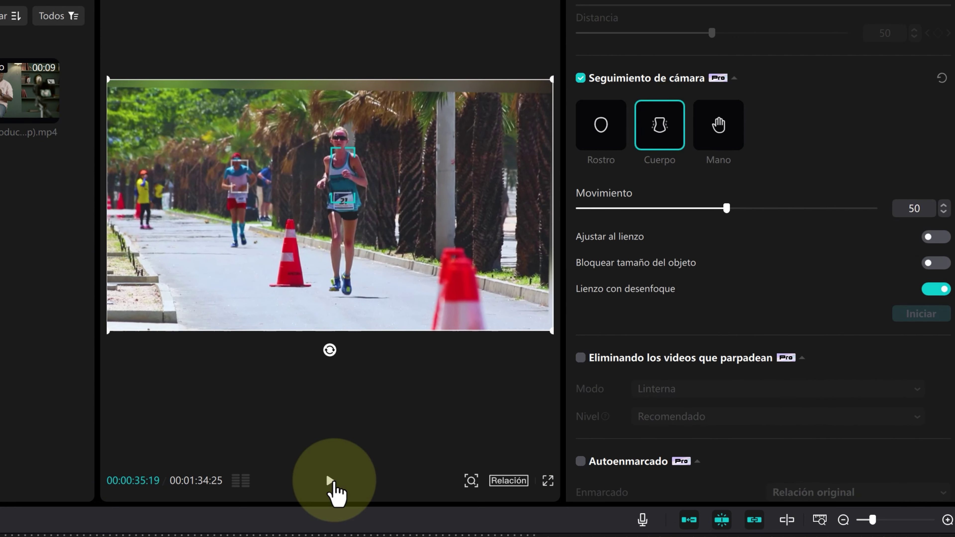
{"action": "left_click", "coordinate": [331, 481]}
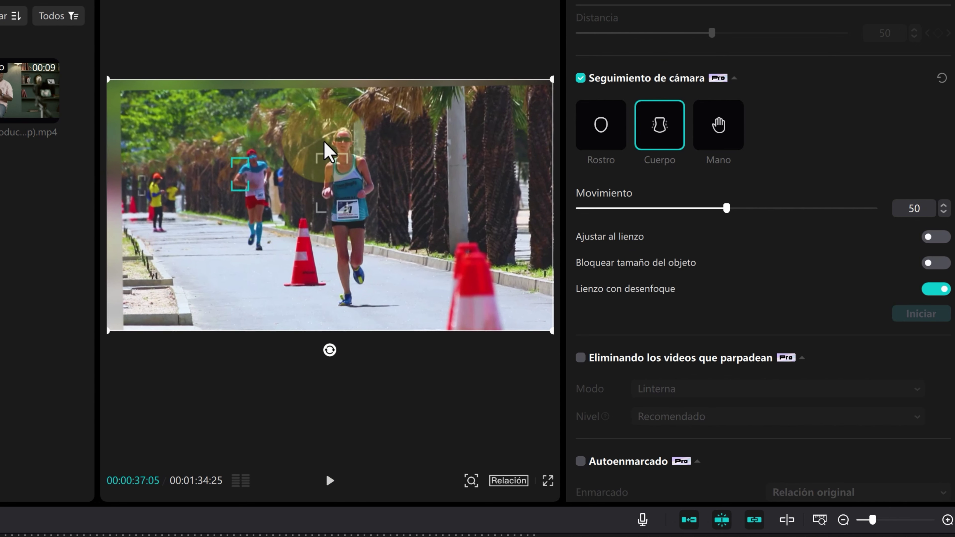
{"action": "left_click", "coordinate": [933, 237]}
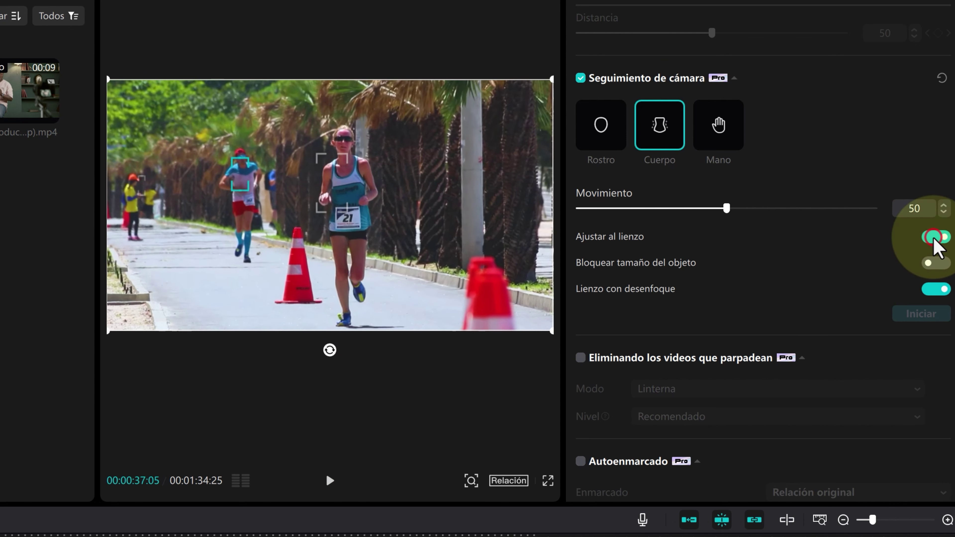
{"action": "left_click", "coordinate": [329, 481]}
{"action": "left_click", "coordinate": [329, 480]}
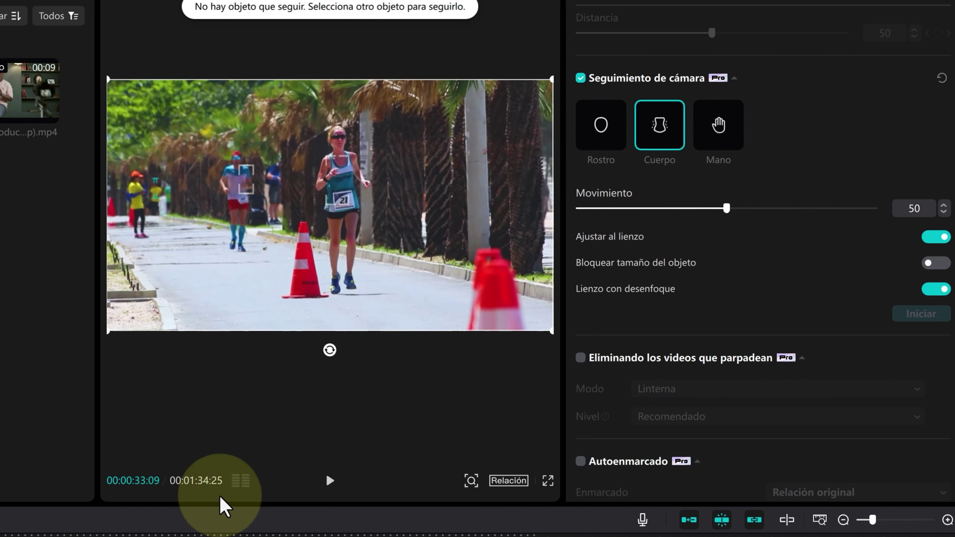
{"action": "left_click", "coordinate": [330, 481]}
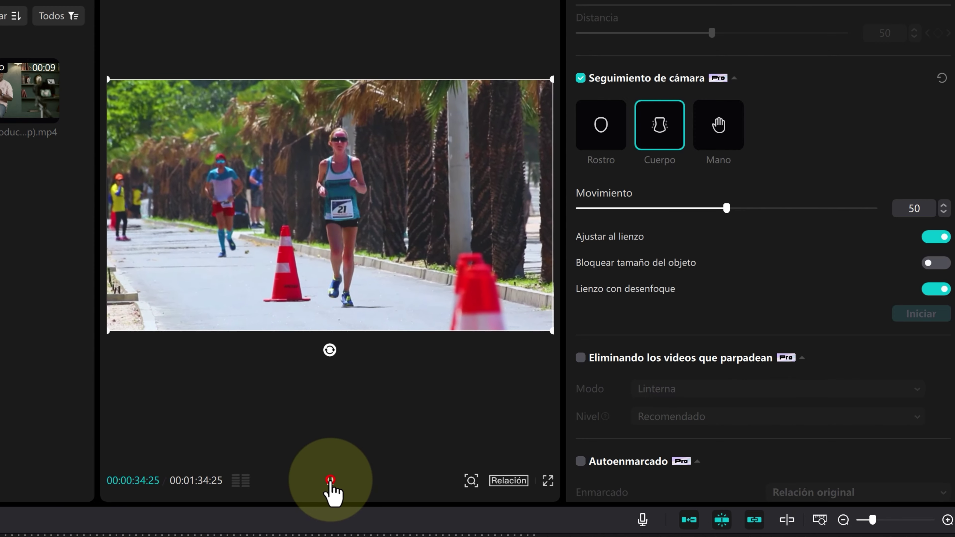
{"action": "left_click", "coordinate": [330, 481]}
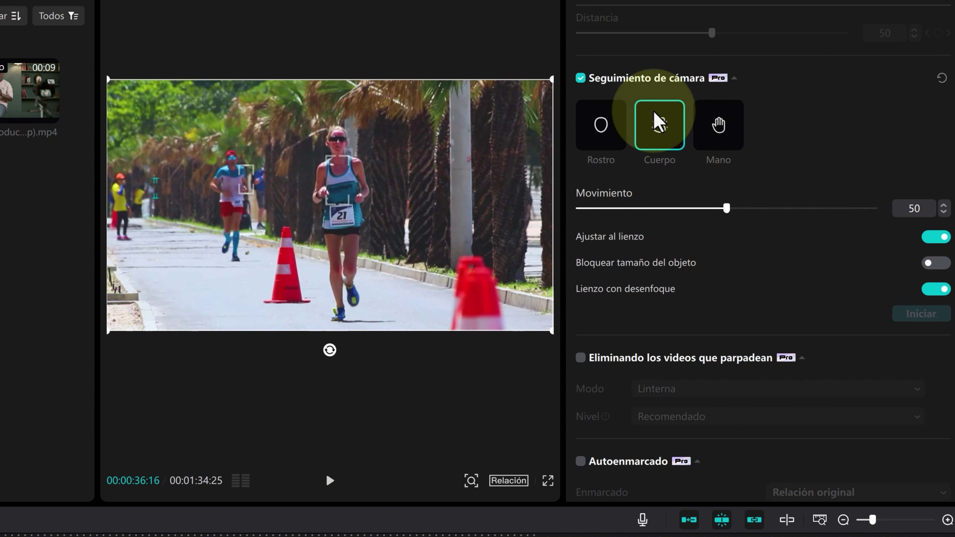
Switch tracking to Rostro (face), then turn camera tracking off.
{"action": "left_click", "coordinate": [607, 119]}
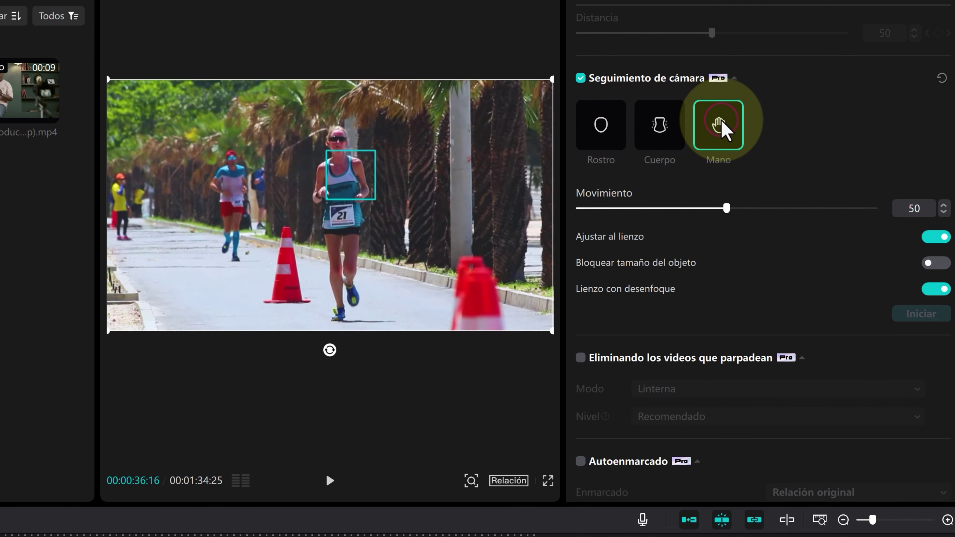
{"action": "left_click", "coordinate": [602, 128]}
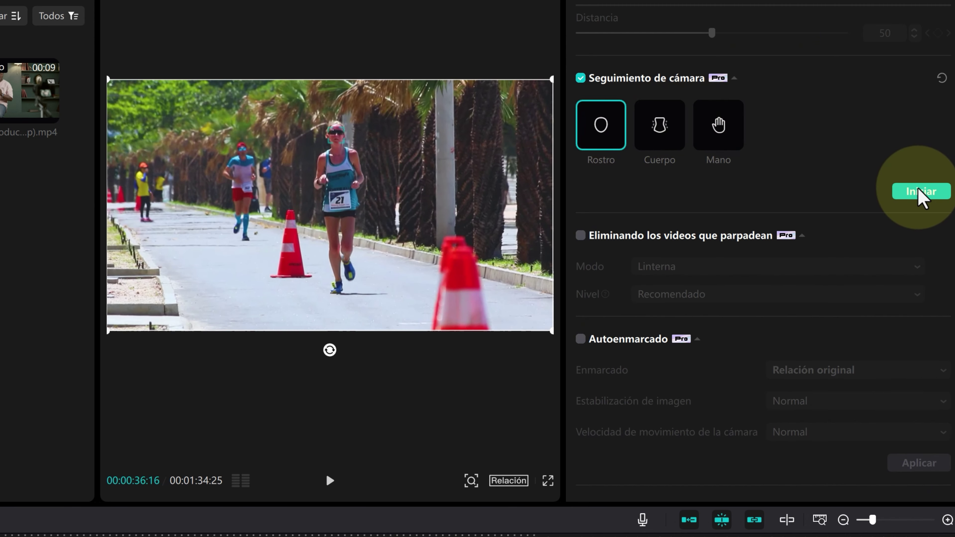
{"action": "left_click", "coordinate": [580, 78]}
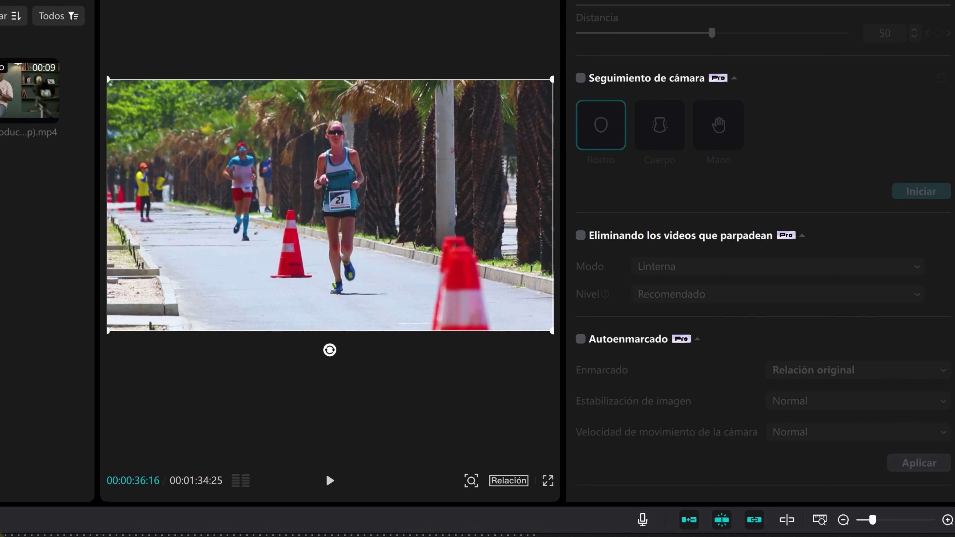
Select the airport clip, turn on flicker removal and preview it.
{"action": "left_click", "coordinate": [4, 532]}
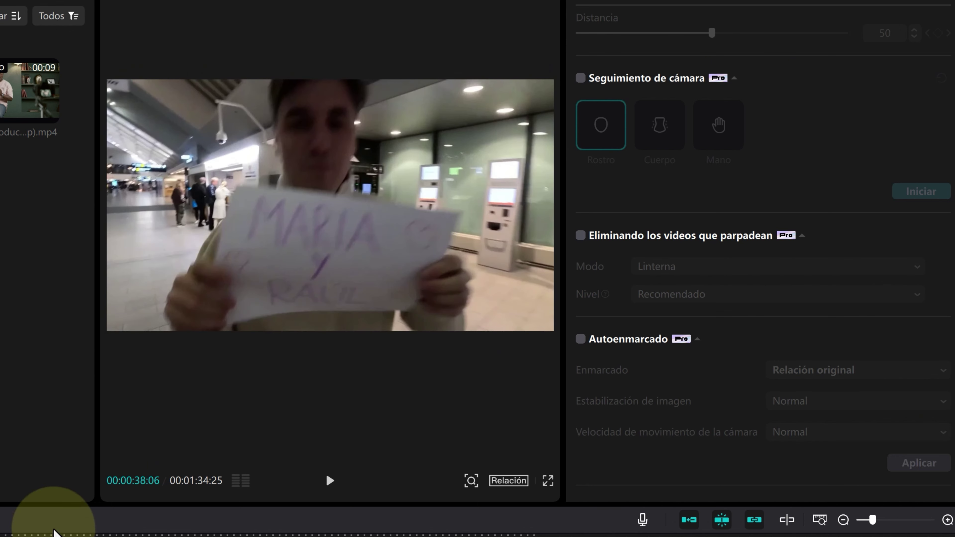
{"action": "left_click", "coordinate": [326, 481]}
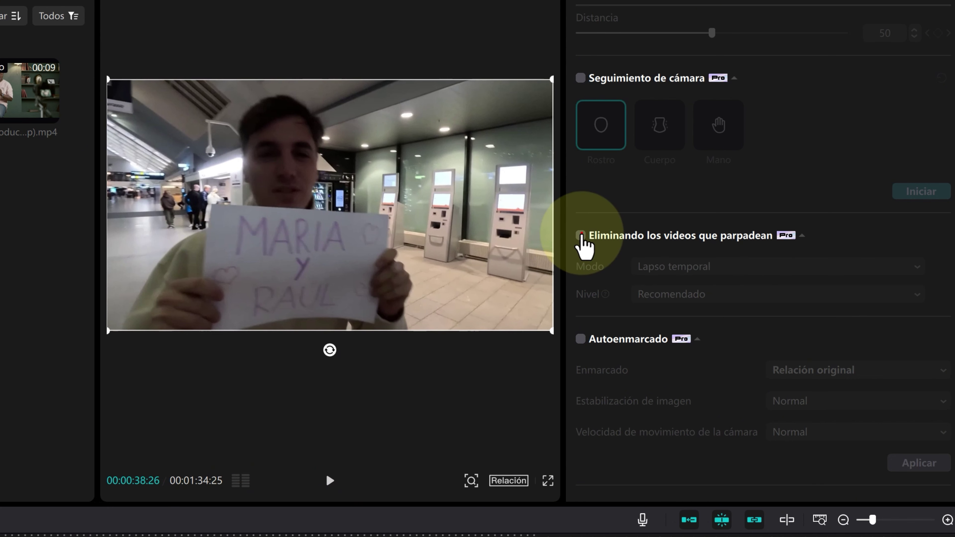
{"action": "left_click", "coordinate": [580, 236]}
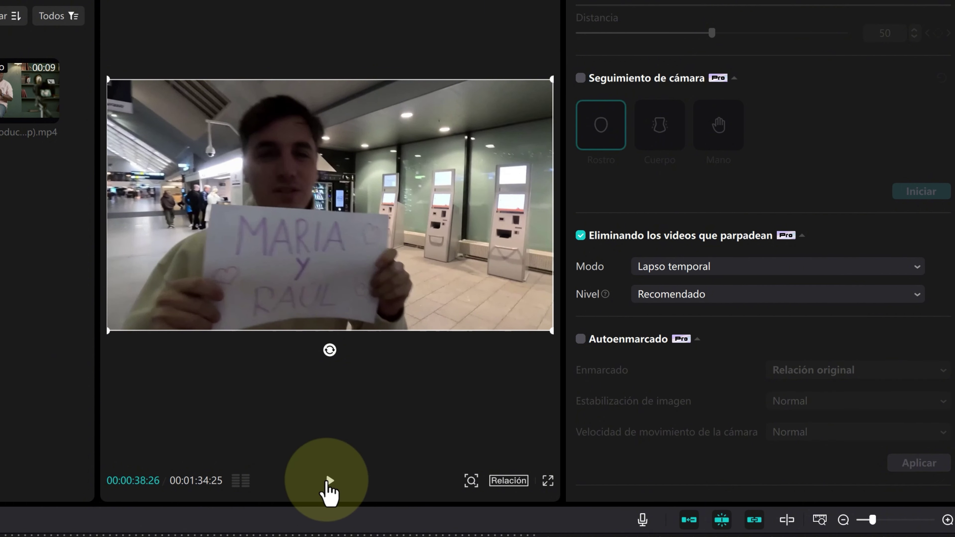
{"action": "left_click", "coordinate": [326, 483]}
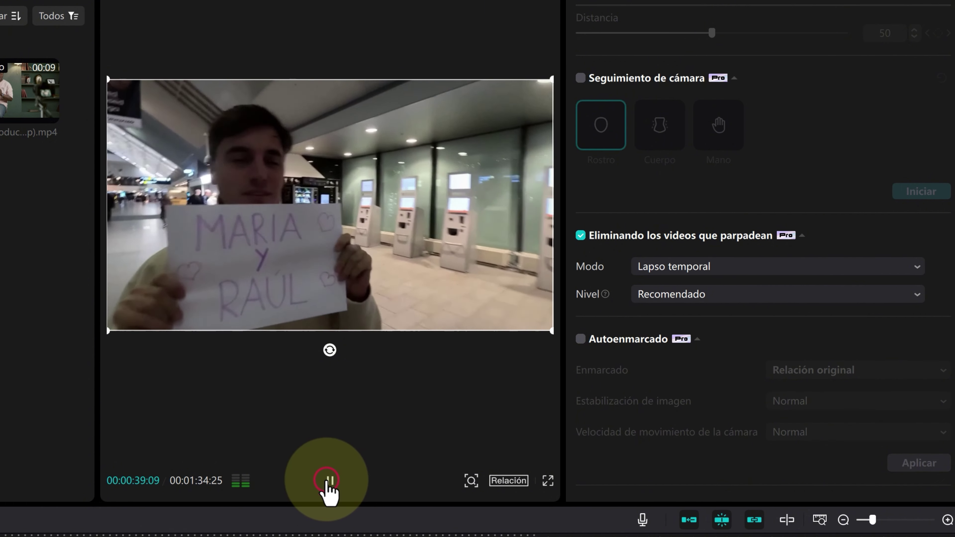
{"action": "left_click", "coordinate": [327, 483]}
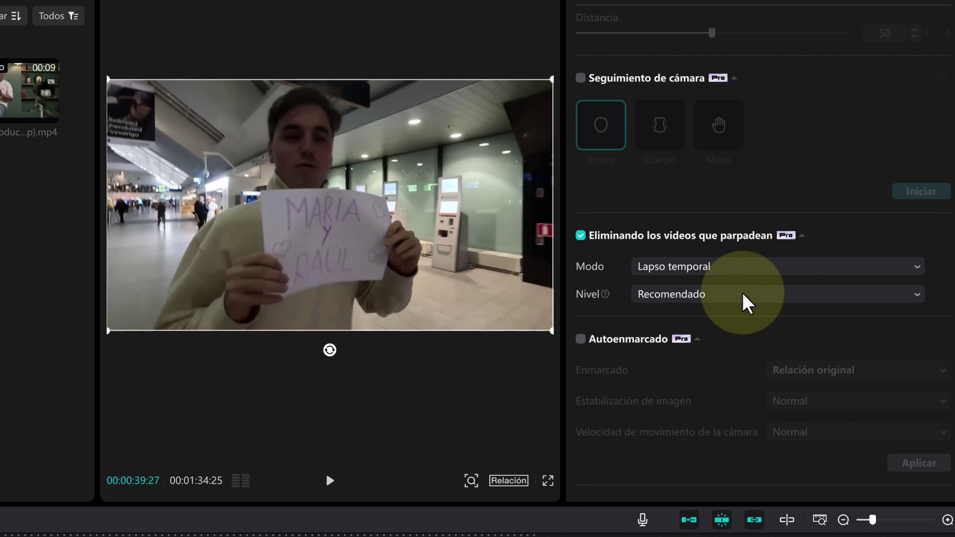
Set flicker removal to Linterna mode at Más fuerte level and review the playback.
{"action": "left_click", "coordinate": [730, 271]}
{"action": "left_click", "coordinate": [718, 288]}
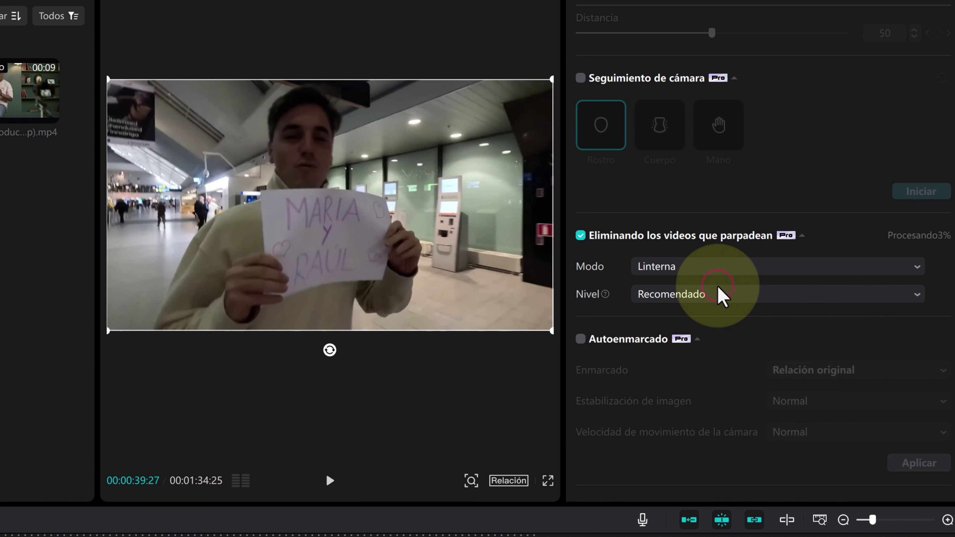
{"action": "left_click", "coordinate": [711, 298]}
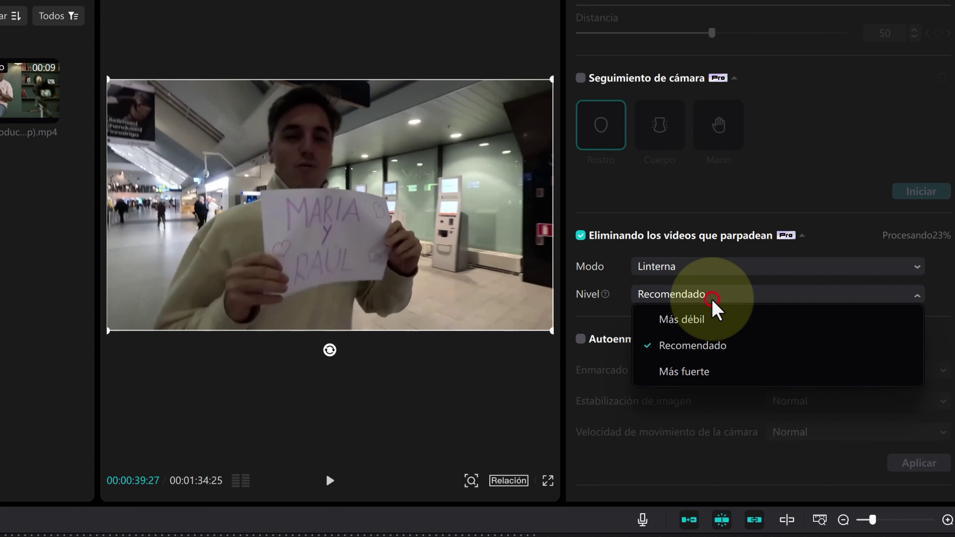
{"action": "left_click", "coordinate": [702, 372]}
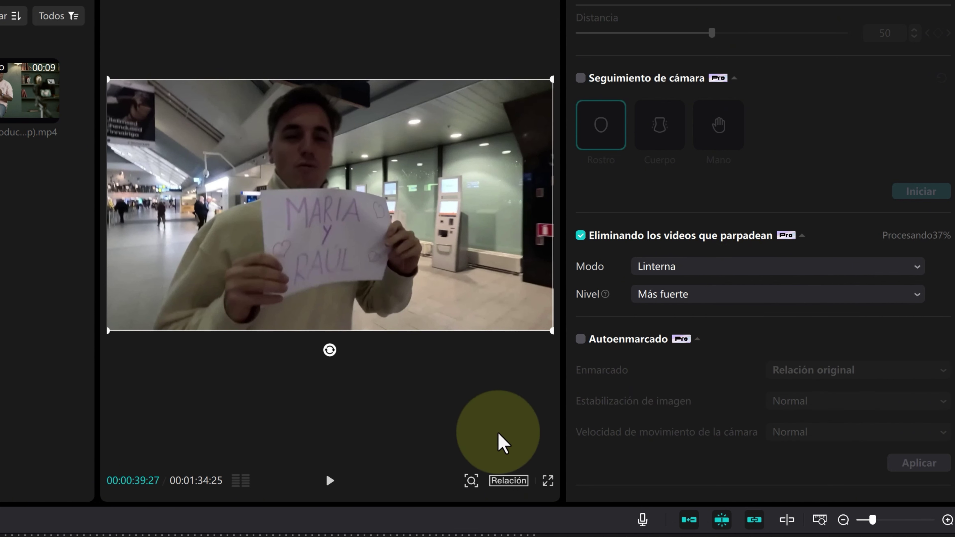
{"action": "left_click", "coordinate": [327, 485]}
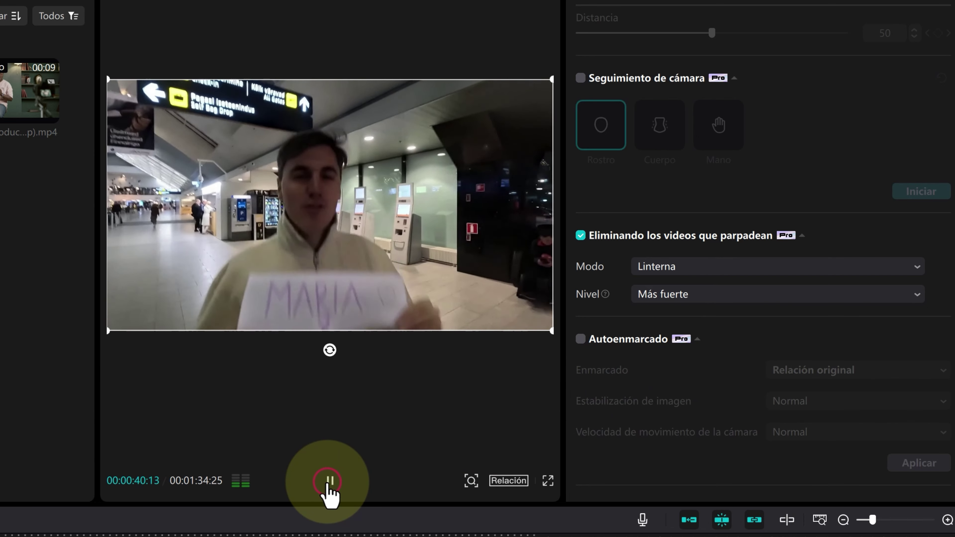
{"action": "left_click", "coordinate": [327, 485]}
{"action": "left_click", "coordinate": [327, 482]}
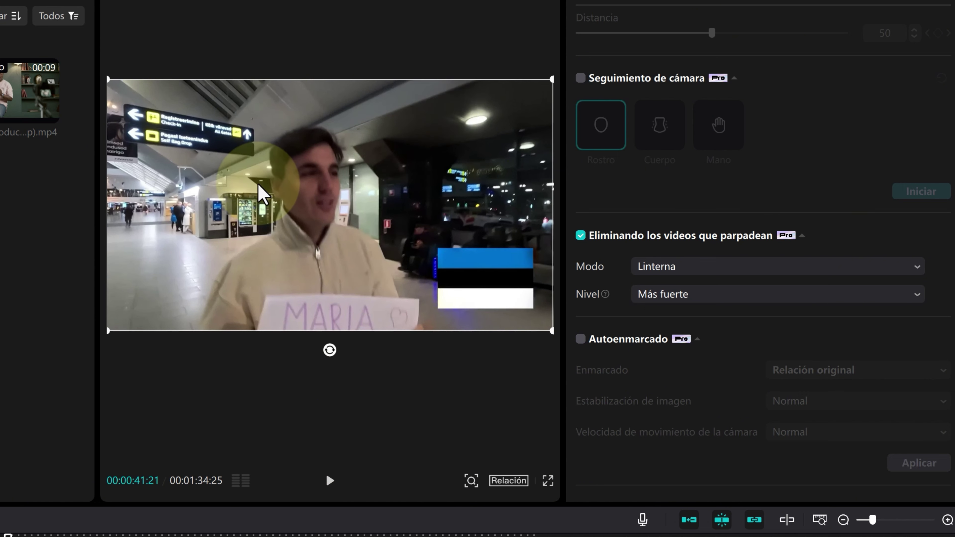
{"action": "left_click", "coordinate": [329, 481]}
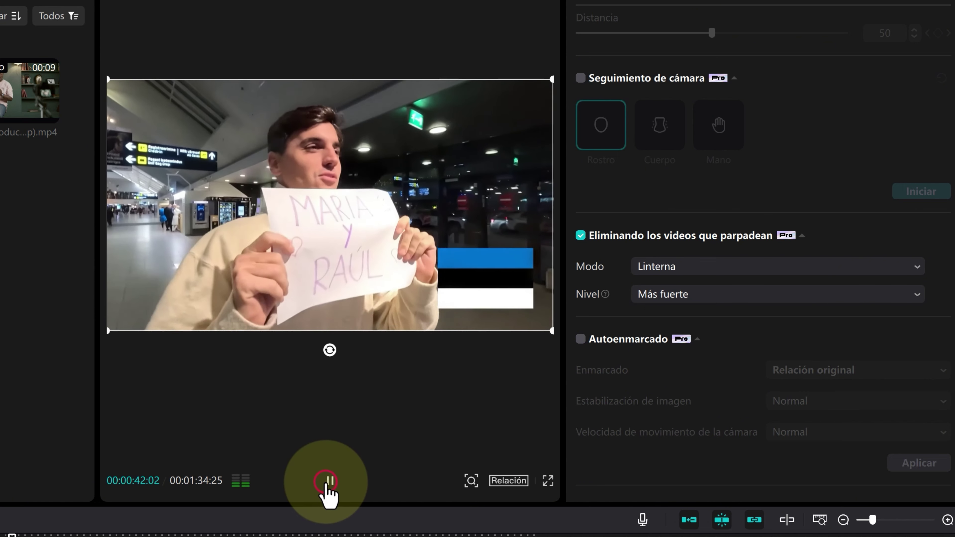
{"action": "left_click", "coordinate": [326, 487]}
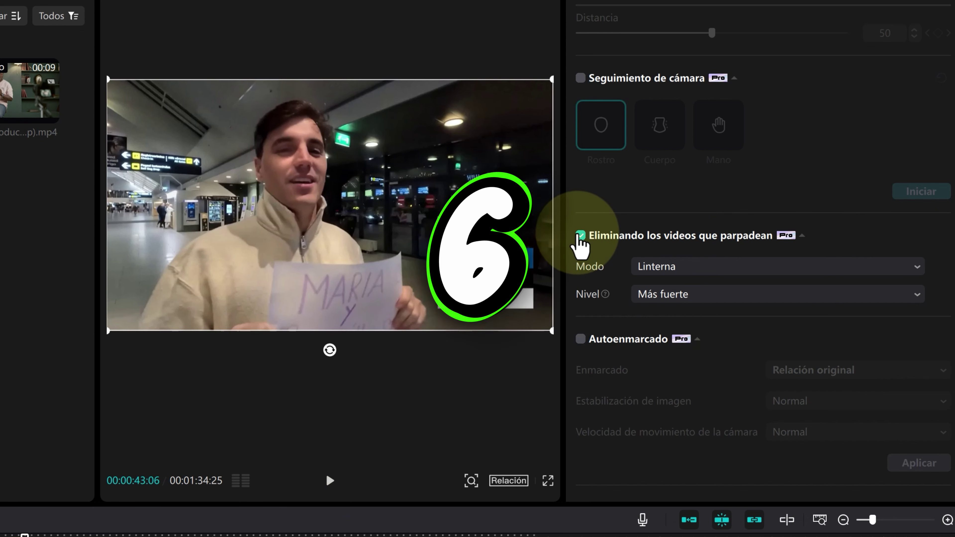
Turn flicker removal off again and return to the project details.
{"action": "left_click", "coordinate": [580, 236]}
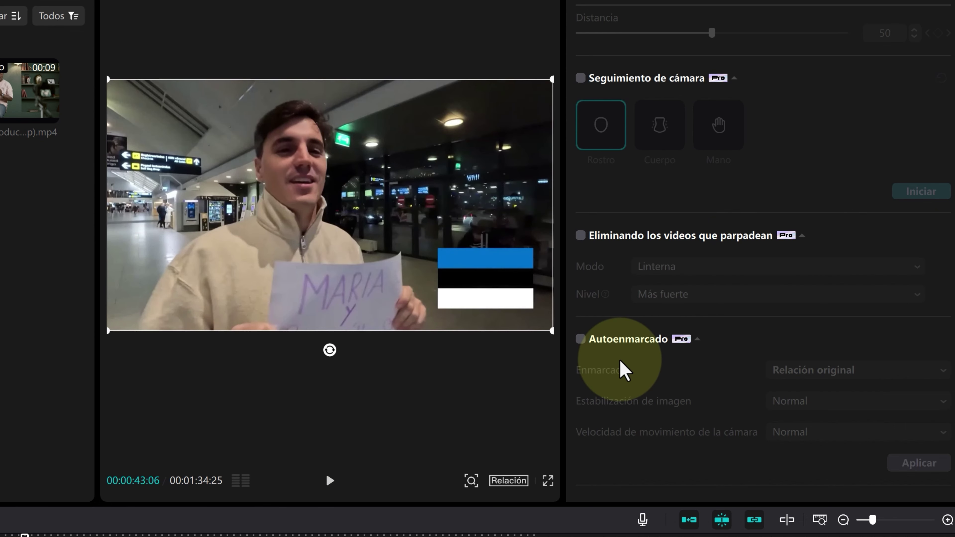
{"action": "scroll", "coordinate": [622, 371], "scroll_direction": "down", "scroll_amount": 2}
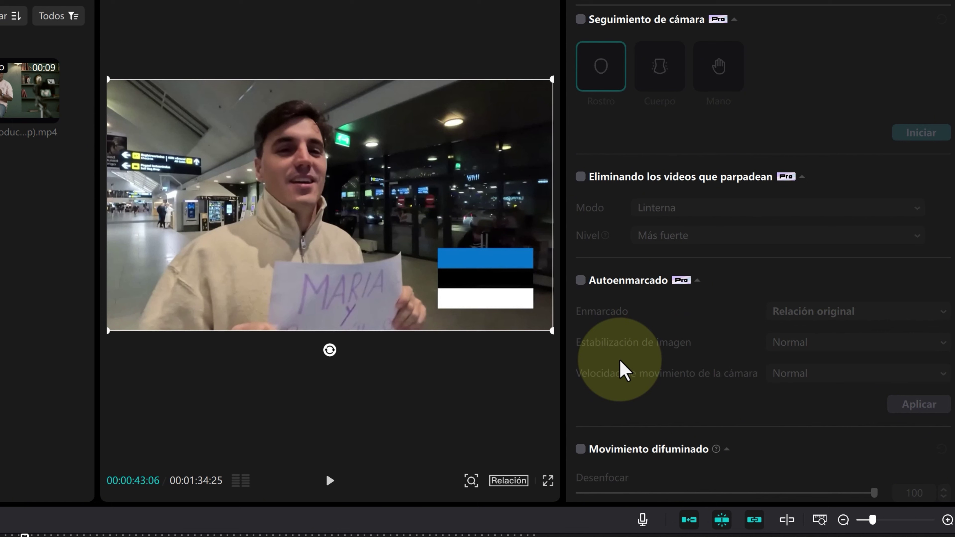
{"action": "left_click", "coordinate": [93, 534]}
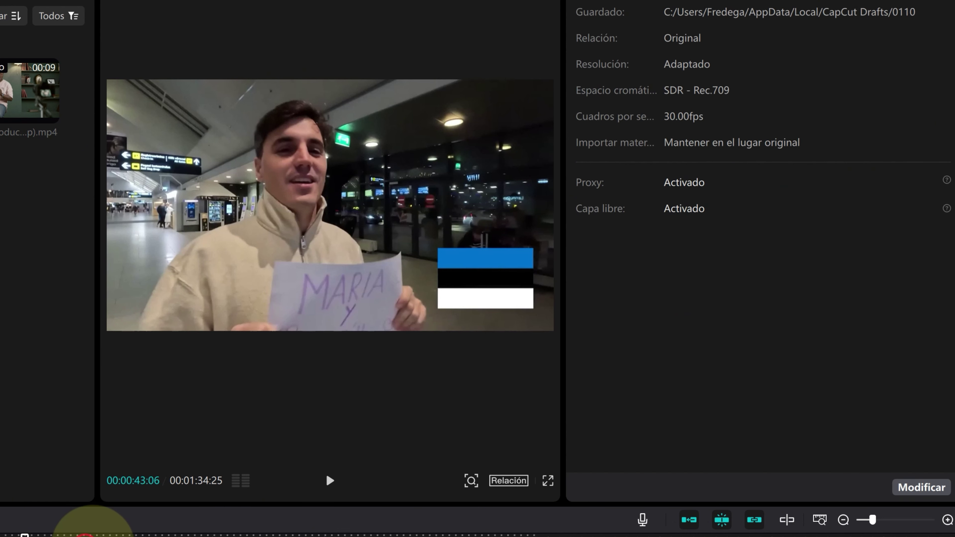
Select the interview clip and turn on Autoenmarcado with a vertical 9:16 frame.
{"action": "left_click", "coordinate": [98, 534]}
{"action": "left_click", "coordinate": [90, 536]}
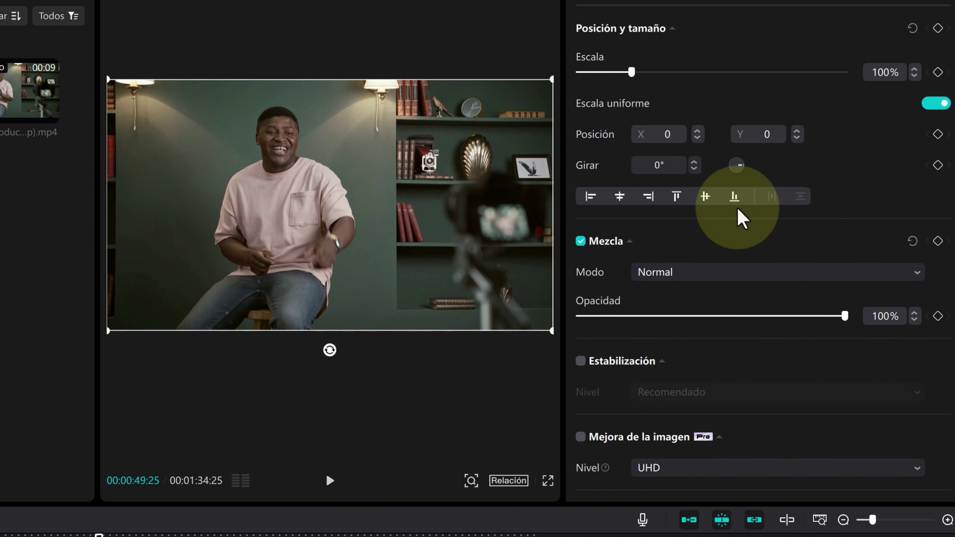
{"action": "scroll", "coordinate": [837, 198], "scroll_direction": "down", "scroll_amount": 4}
{"action": "scroll", "coordinate": [838, 199], "scroll_direction": "down", "scroll_amount": 10}
{"action": "scroll", "coordinate": [841, 203], "scroll_direction": "down", "scroll_amount": 10}
{"action": "scroll", "coordinate": [841, 203], "scroll_direction": "down", "scroll_amount": 2}
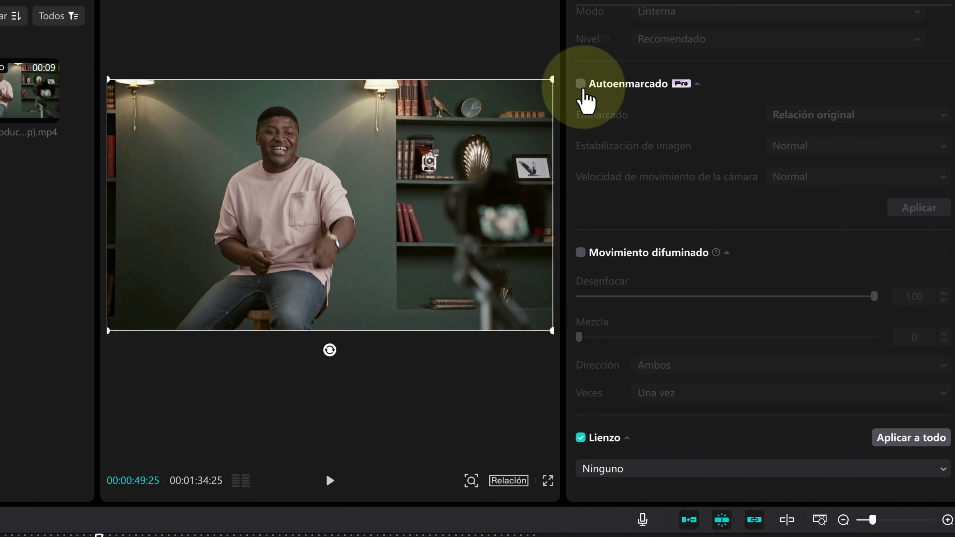
{"action": "left_click", "coordinate": [580, 85]}
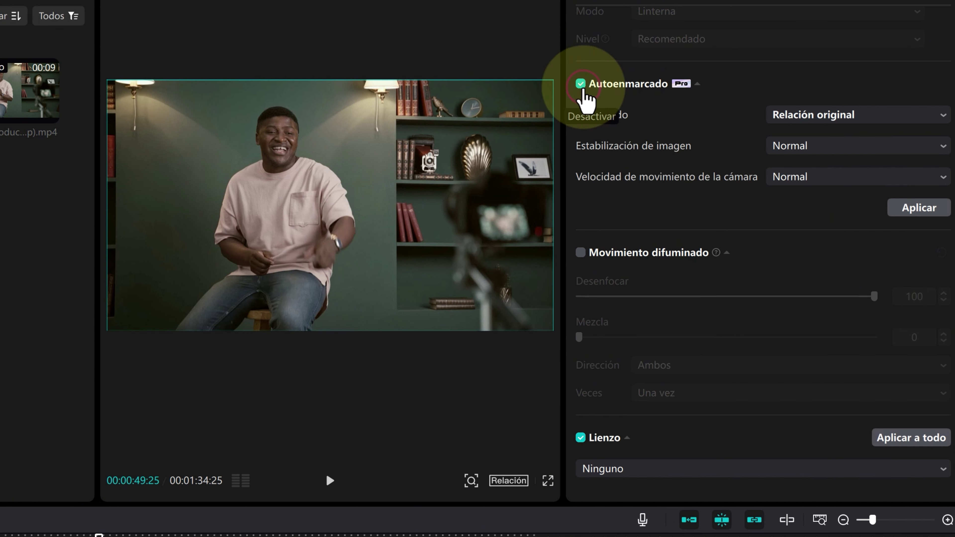
{"action": "left_click", "coordinate": [800, 119]}
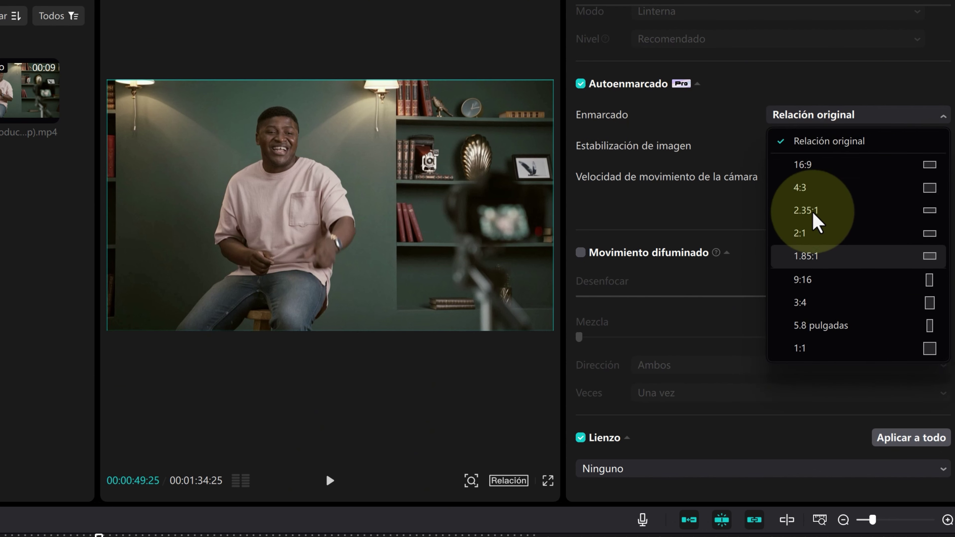
{"action": "left_click", "coordinate": [822, 283]}
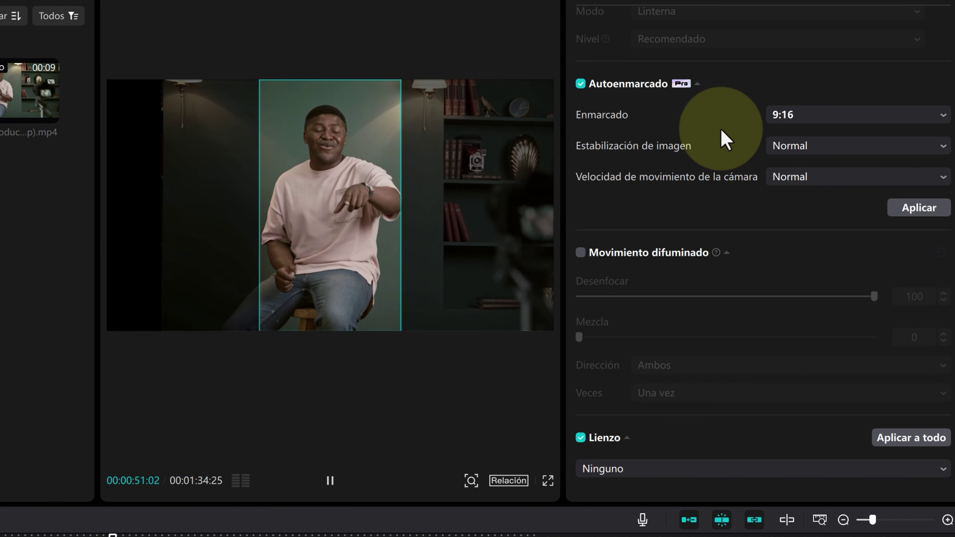
Apply the 9:16 auto reframe, preview the clip, and bring up the Recorte options.
{"action": "left_click", "coordinate": [73, 533]}
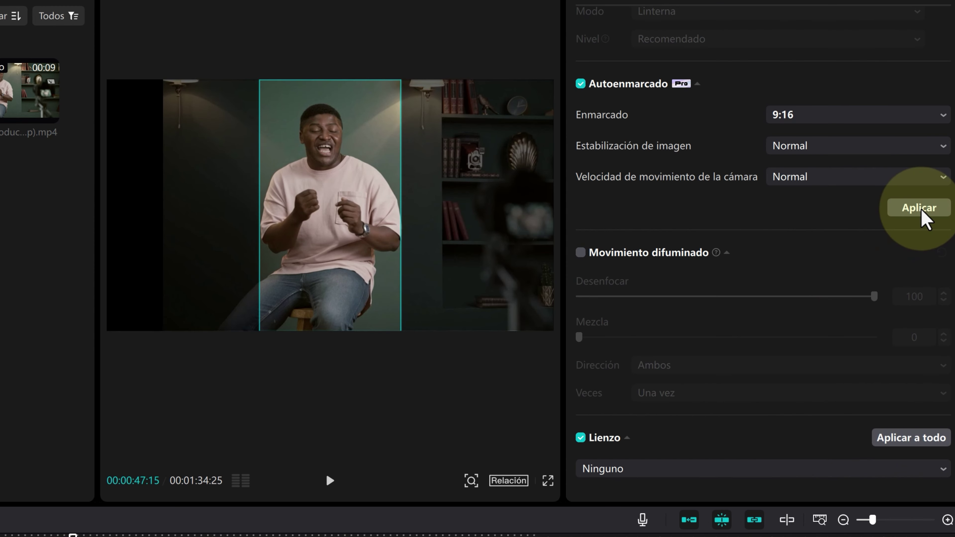
{"action": "left_click", "coordinate": [919, 207]}
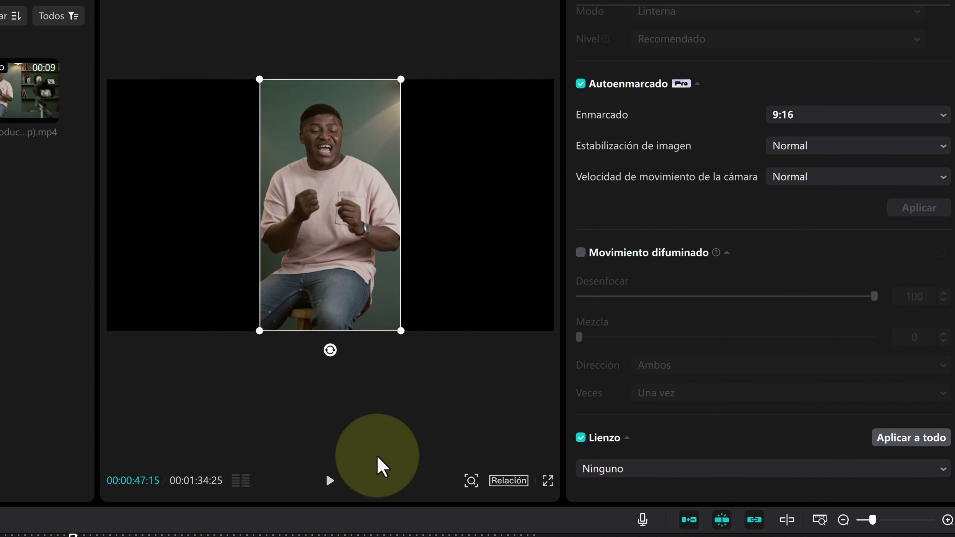
{"action": "left_click", "coordinate": [329, 480]}
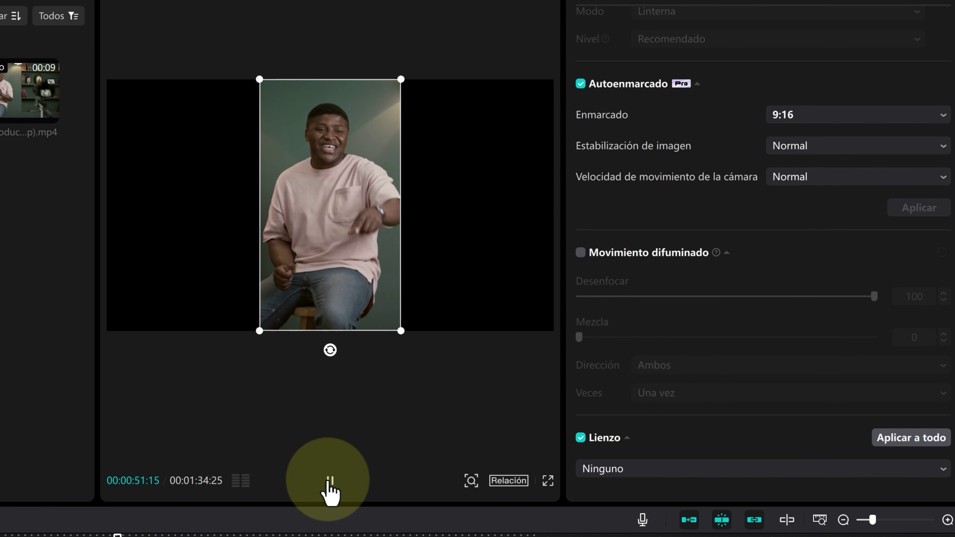
{"action": "left_click", "coordinate": [327, 481]}
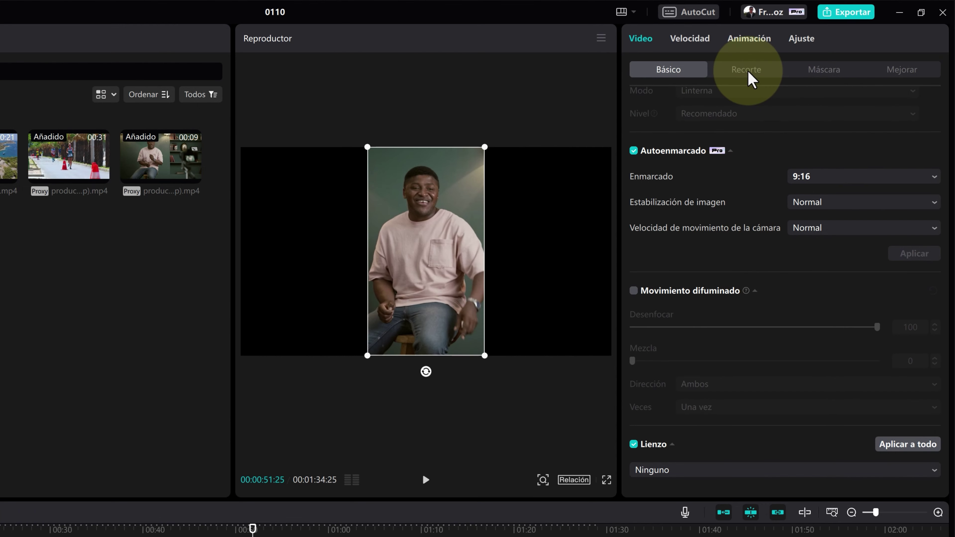
{"action": "left_click", "coordinate": [747, 71]}
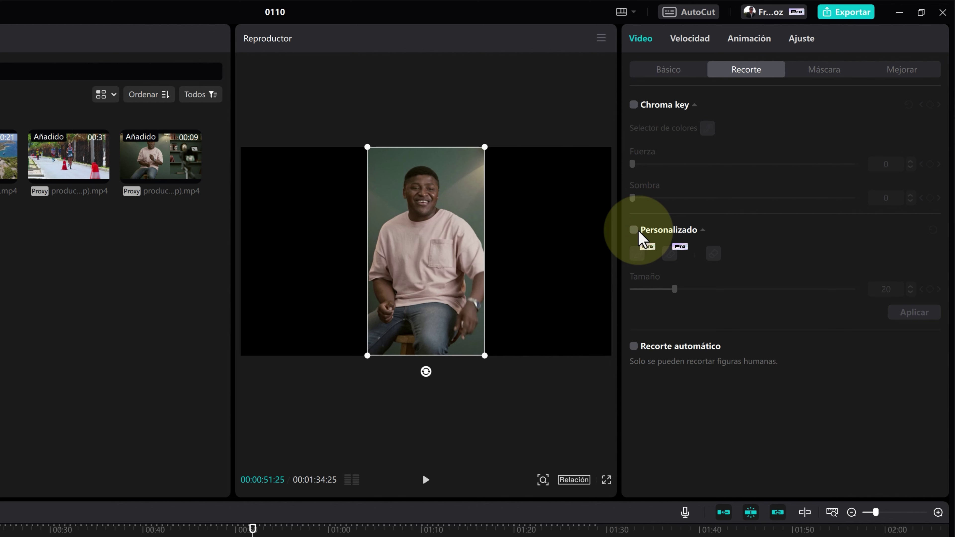
Apply a Personalizado cutout to the drone clip, brushing over the castle and its rocky base.
{"action": "left_click", "coordinate": [290, 530]}
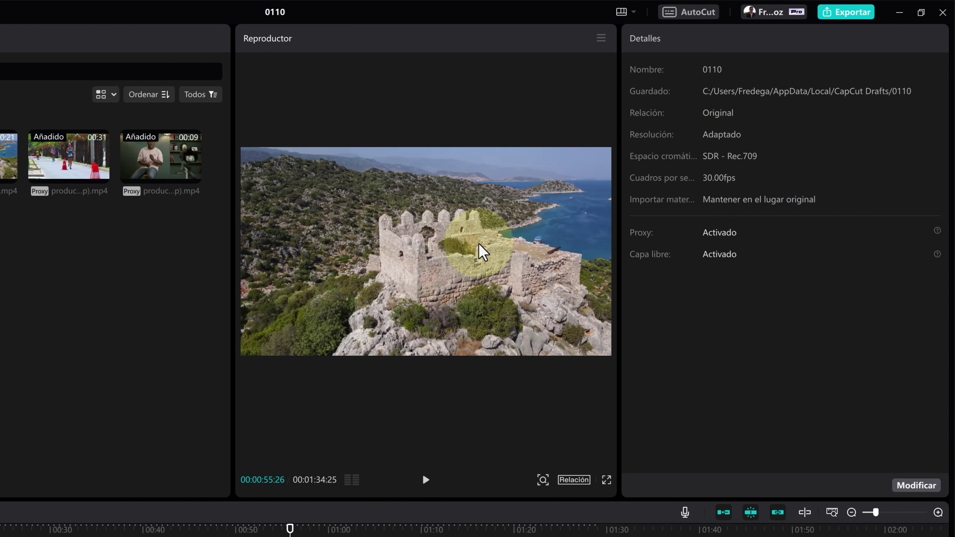
{"action": "left_click", "coordinate": [369, 536]}
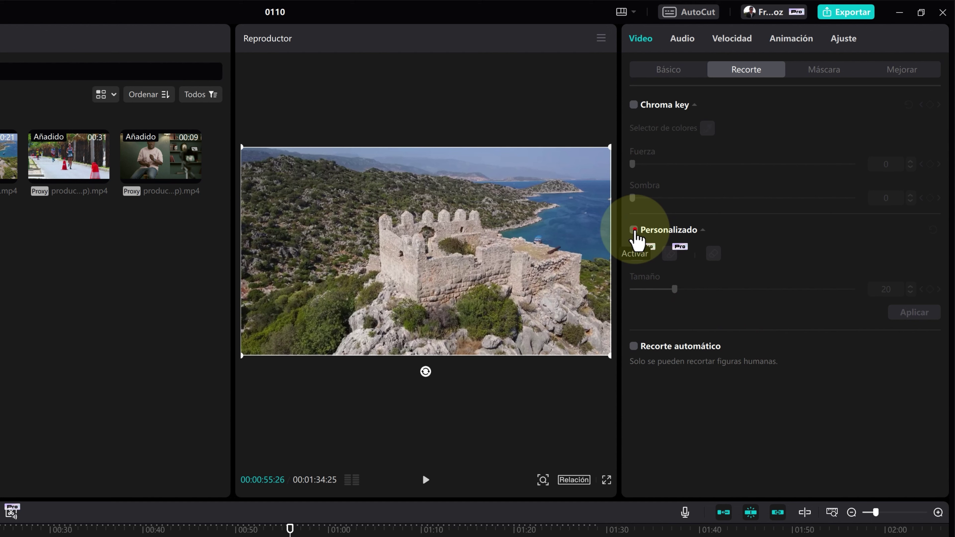
{"action": "left_click", "coordinate": [633, 231]}
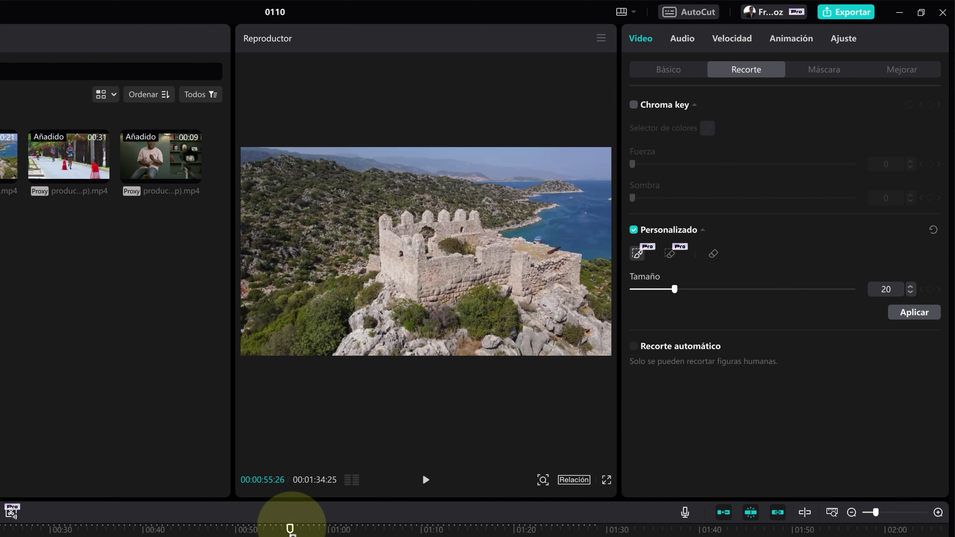
{"action": "left_click_drag", "start_coordinate": [290, 527], "coordinate": [272, 527]}
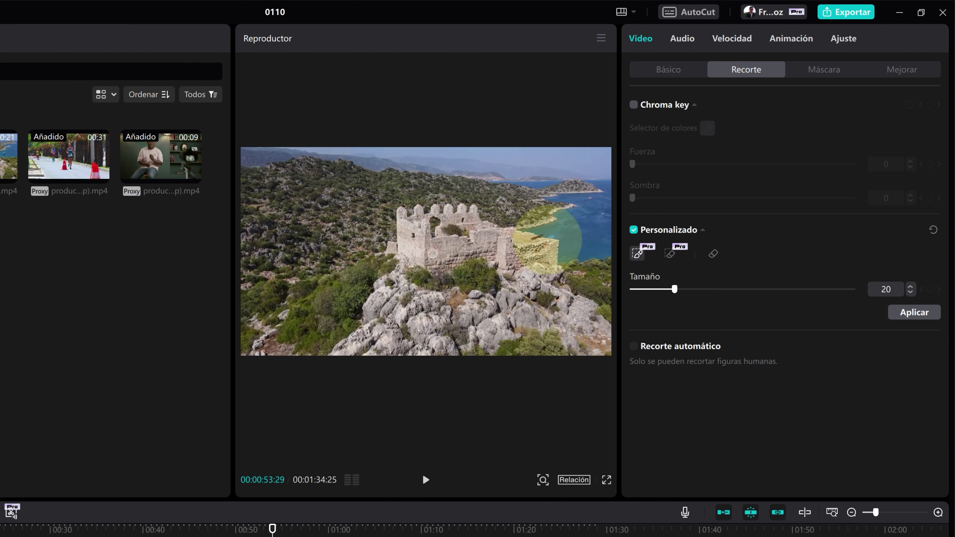
{"action": "left_click_drag", "start_coordinate": [421, 227], "coordinate": [555, 317]}
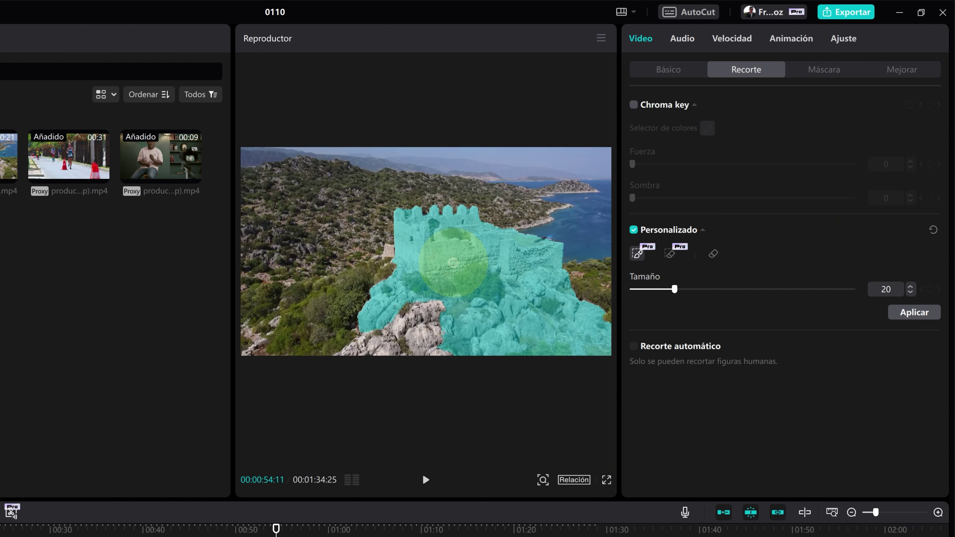
{"action": "mouse_move", "coordinate": [453, 262]}
{"action": "left_mouse_down"}
{"action": "mouse_move", "coordinate": [431, 310]}
{"action": "mouse_move", "coordinate": [359, 324]}
{"action": "mouse_move", "coordinate": [316, 345]}
{"action": "left_mouse_up"}
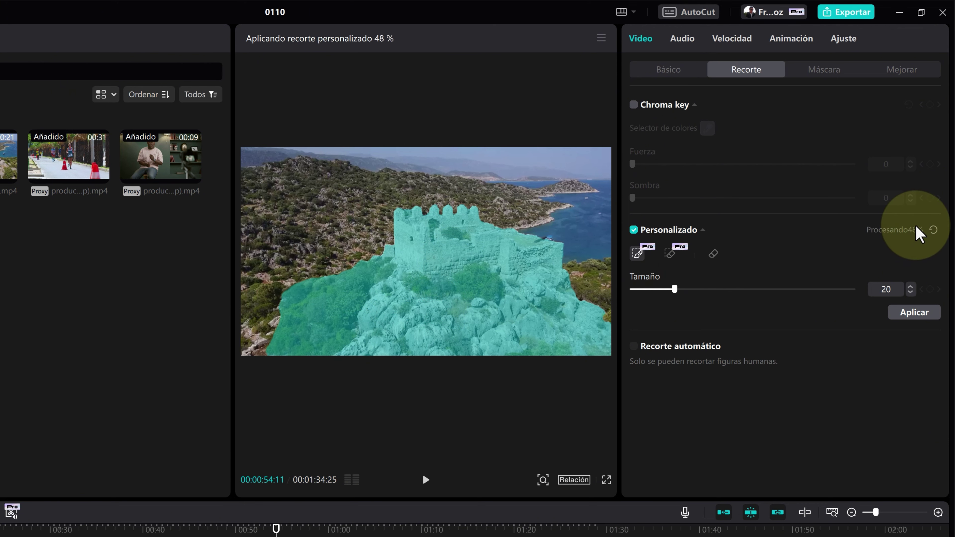
{"action": "left_click", "coordinate": [914, 313]}
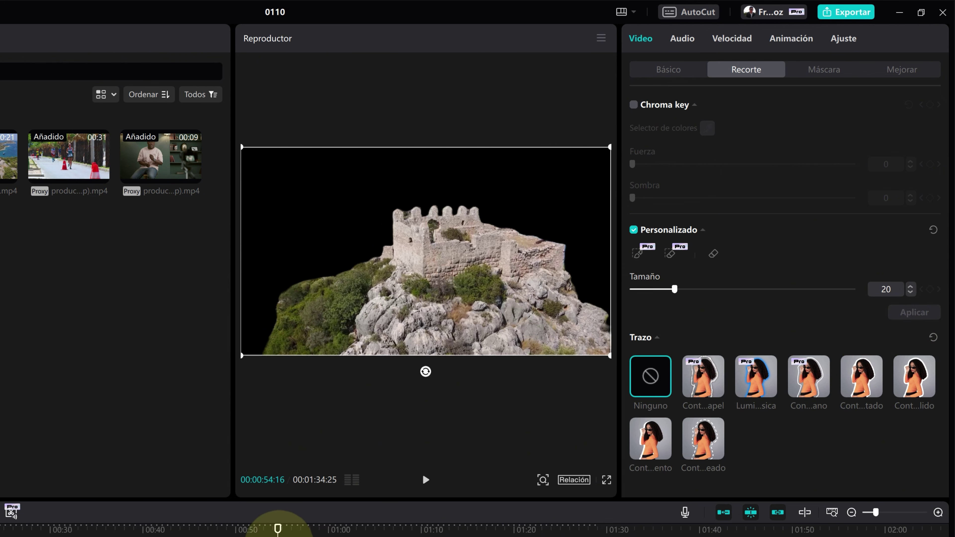
Check the castle cutout on nearby frames, then show the Mejorar face and body retouch options.
{"action": "left_click_drag", "start_coordinate": [278, 529], "coordinate": [279, 528]}
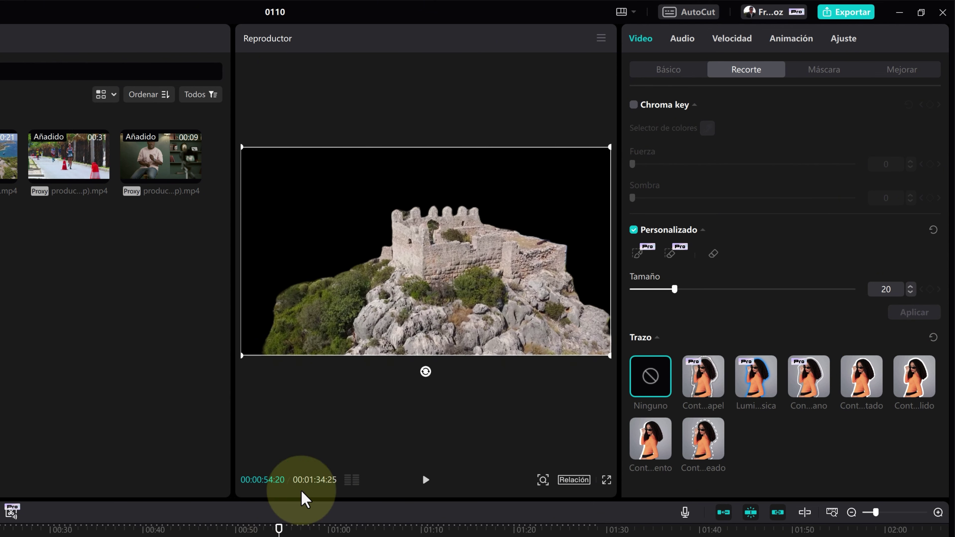
{"action": "left_click", "coordinate": [387, 304]}
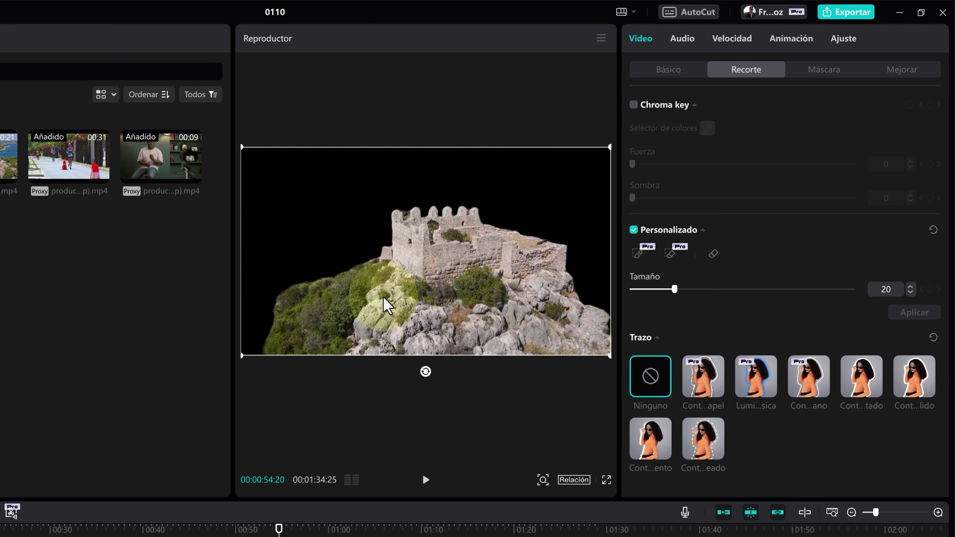
{"action": "left_click", "coordinate": [308, 450]}
{"action": "left_click", "coordinate": [277, 521]}
{"action": "left_click", "coordinate": [713, 251]}
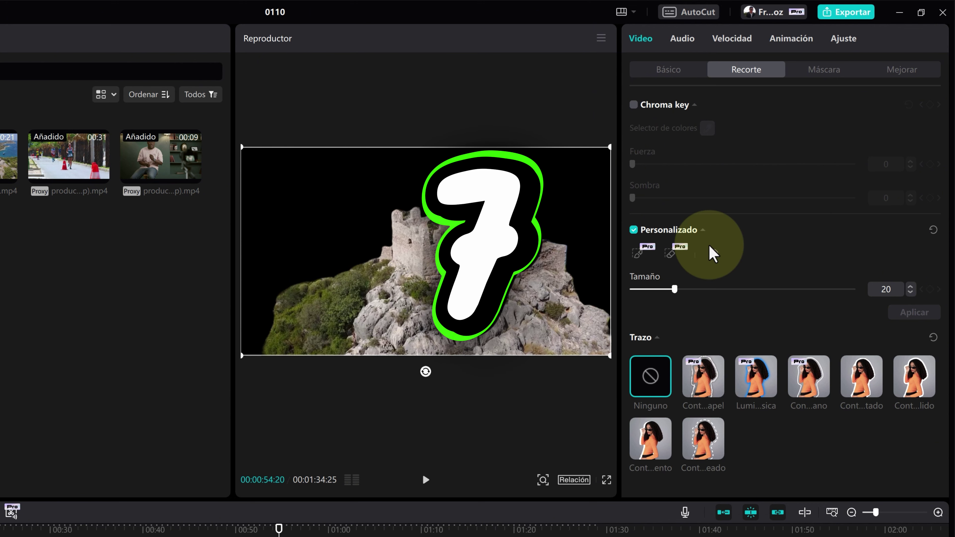
{"action": "left_click", "coordinate": [902, 70]}
{"action": "left_click", "coordinate": [733, 209]}
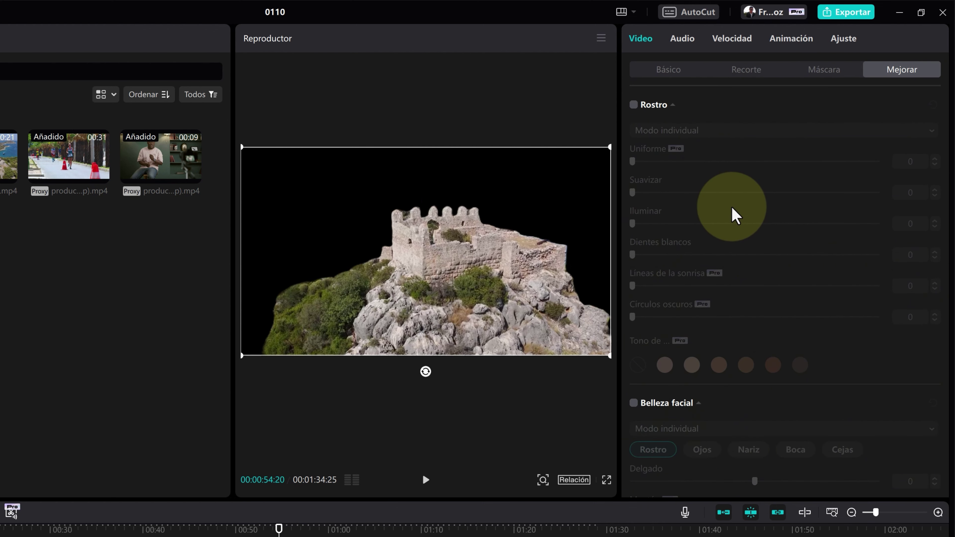
At 01:02:13, turn on Rostro retouching for the presenter with skin tone set to Ninguno.
{"action": "left_click_drag", "start_coordinate": [335, 528], "coordinate": [351, 528]}
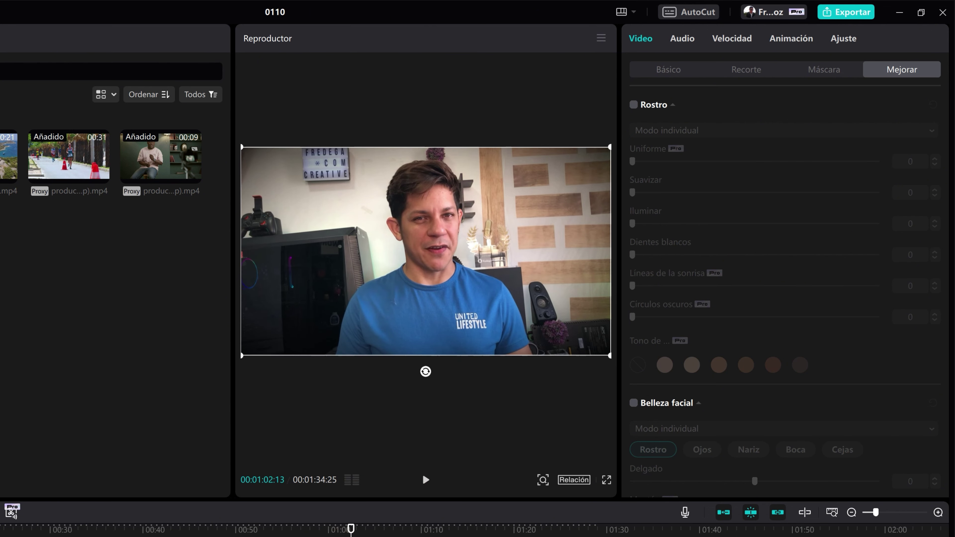
{"action": "left_click", "coordinate": [633, 105]}
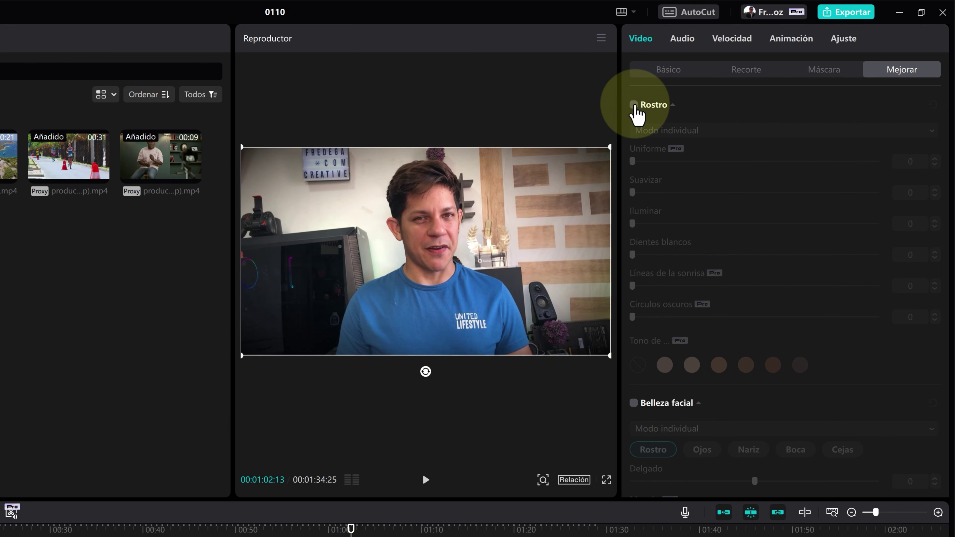
{"action": "left_click", "coordinate": [633, 105]}
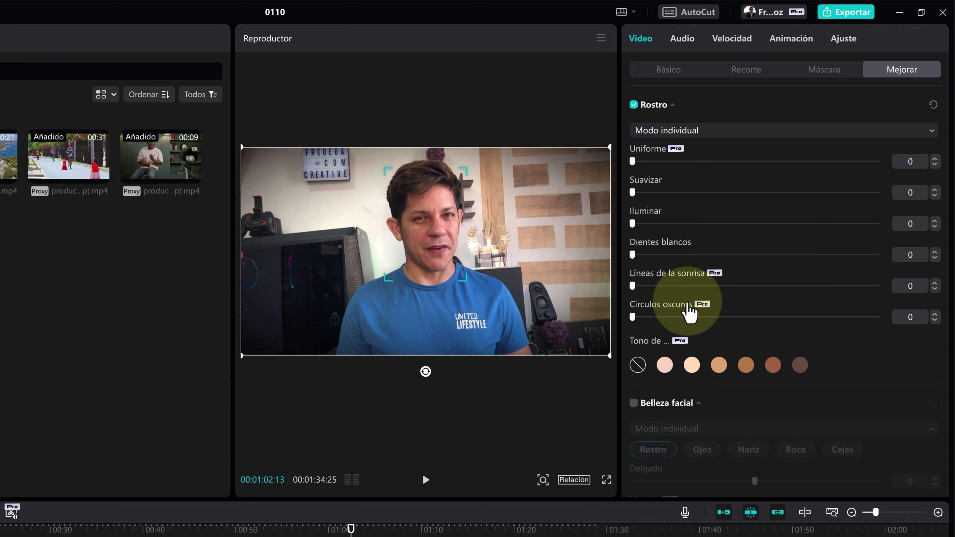
{"action": "left_click", "coordinate": [664, 365]}
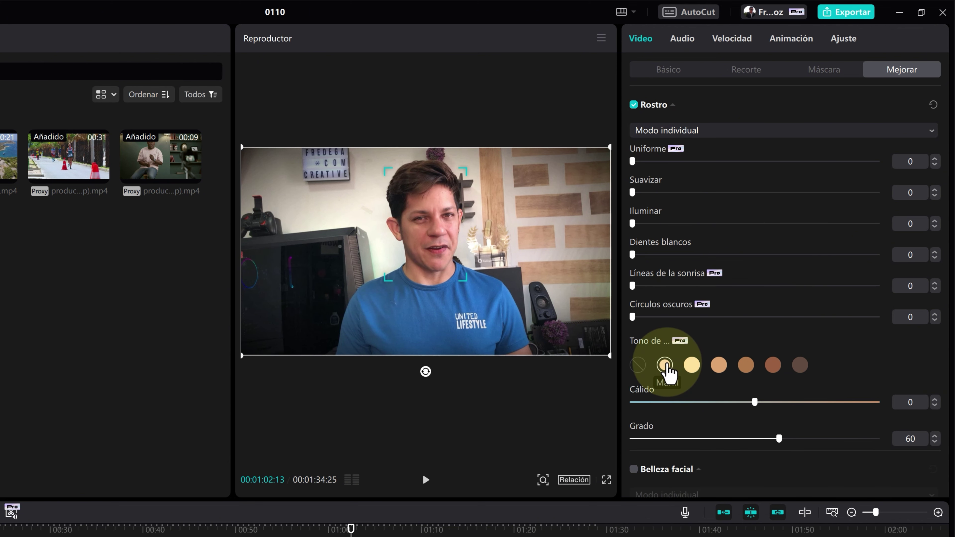
{"action": "left_click", "coordinate": [800, 366]}
{"action": "left_click", "coordinate": [638, 365]}
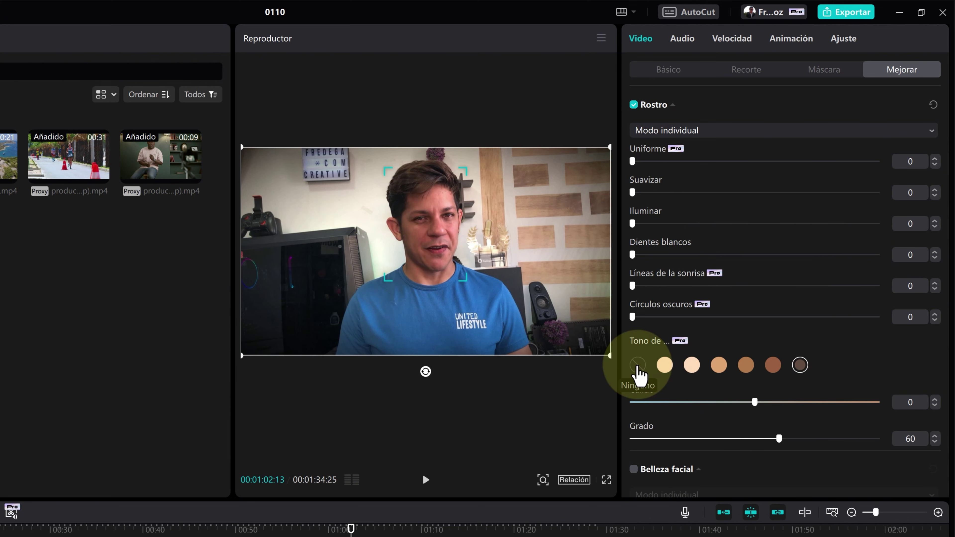
Enable Belleza facial with Mentón 53, Pómulos 67 and Línea del cabello 16.
{"action": "scroll", "coordinate": [635, 292], "scroll_direction": "down", "scroll_amount": 3}
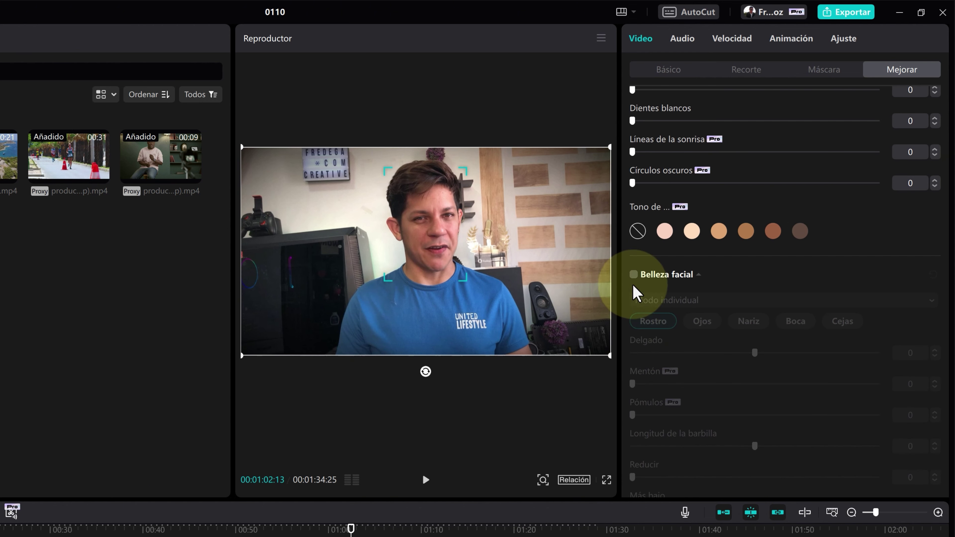
{"action": "left_click", "coordinate": [633, 274]}
{"action": "scroll", "coordinate": [633, 286], "scroll_direction": "down", "scroll_amount": 1}
{"action": "scroll", "coordinate": [634, 286], "scroll_direction": "down", "scroll_amount": 1}
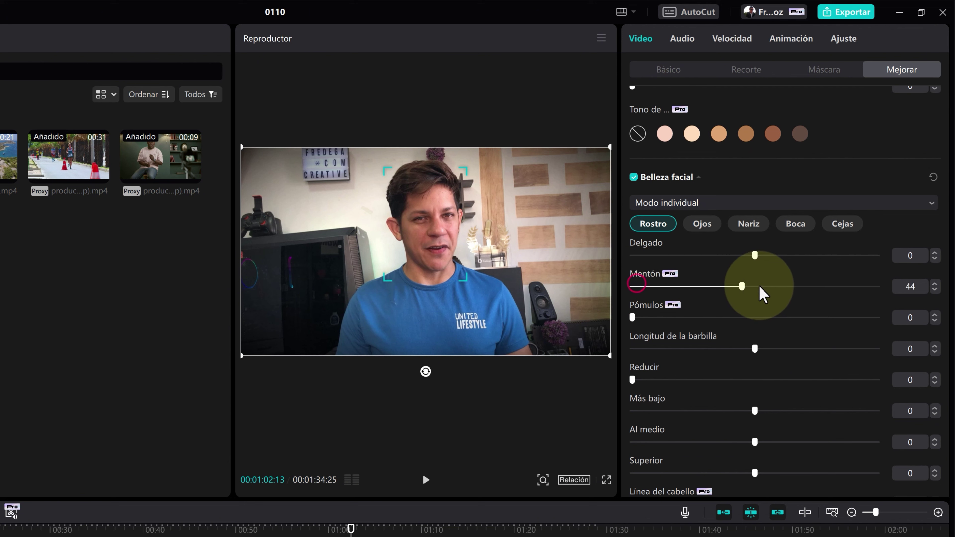
{"action": "left_click_drag", "start_coordinate": [636, 286], "coordinate": [762, 287]}
{"action": "left_click_drag", "start_coordinate": [636, 316], "coordinate": [796, 318]}
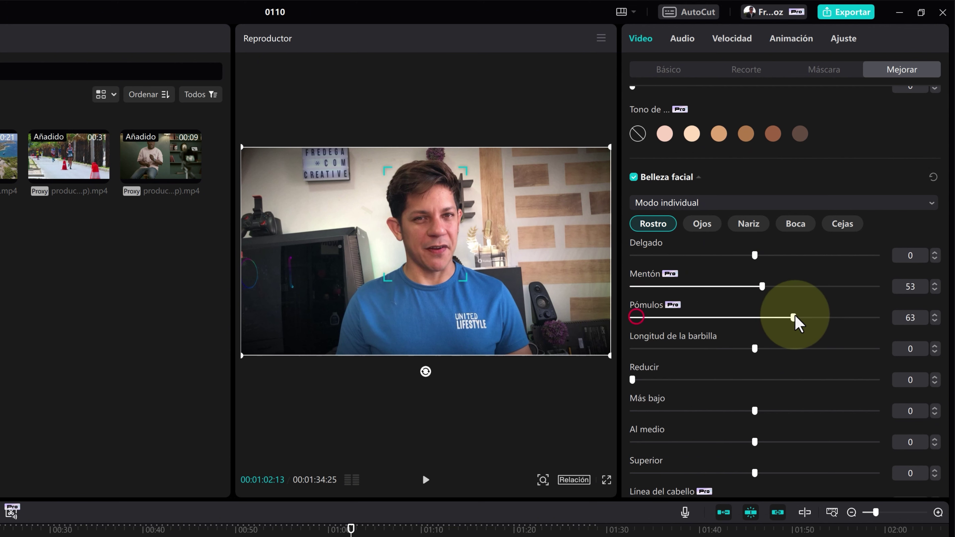
{"action": "scroll", "coordinate": [794, 321], "scroll_direction": "down", "scroll_amount": 8}
{"action": "scroll", "coordinate": [795, 324], "scroll_direction": "up", "scroll_amount": 5}
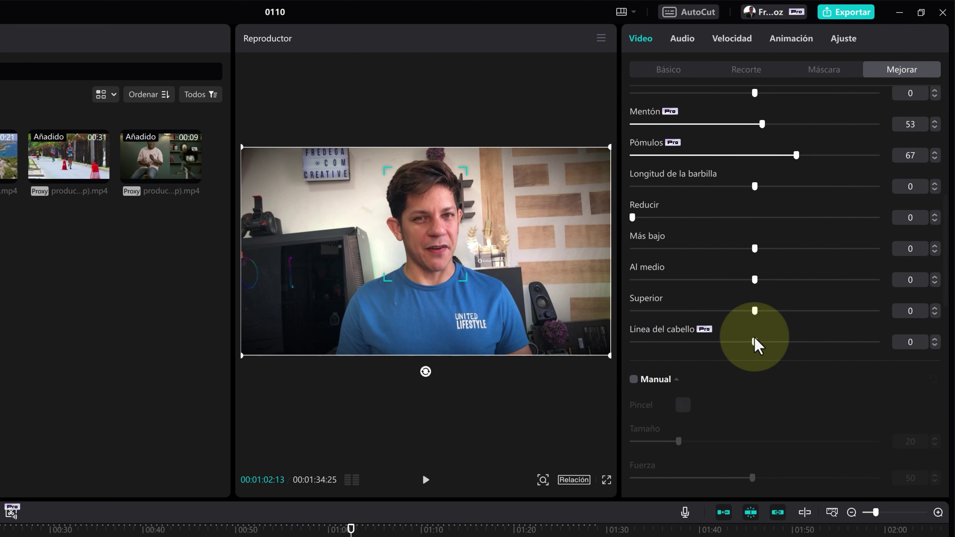
{"action": "left_click_drag", "start_coordinate": [754, 341], "coordinate": [793, 341]}
{"action": "scroll", "coordinate": [792, 335], "scroll_direction": "down", "scroll_amount": 1}
{"action": "scroll", "coordinate": [792, 337], "scroll_direction": "down", "scroll_amount": 4}
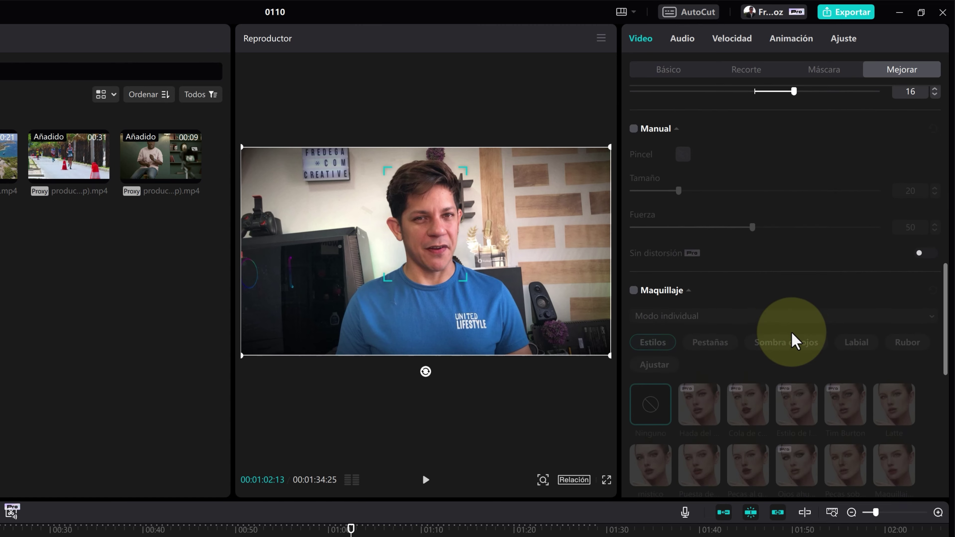
{"action": "scroll", "coordinate": [793, 337], "scroll_direction": "up", "scroll_amount": 2}
{"action": "scroll", "coordinate": [646, 331], "scroll_direction": "up", "scroll_amount": 3}
{"action": "scroll", "coordinate": [645, 330], "scroll_direction": "down", "scroll_amount": 1}
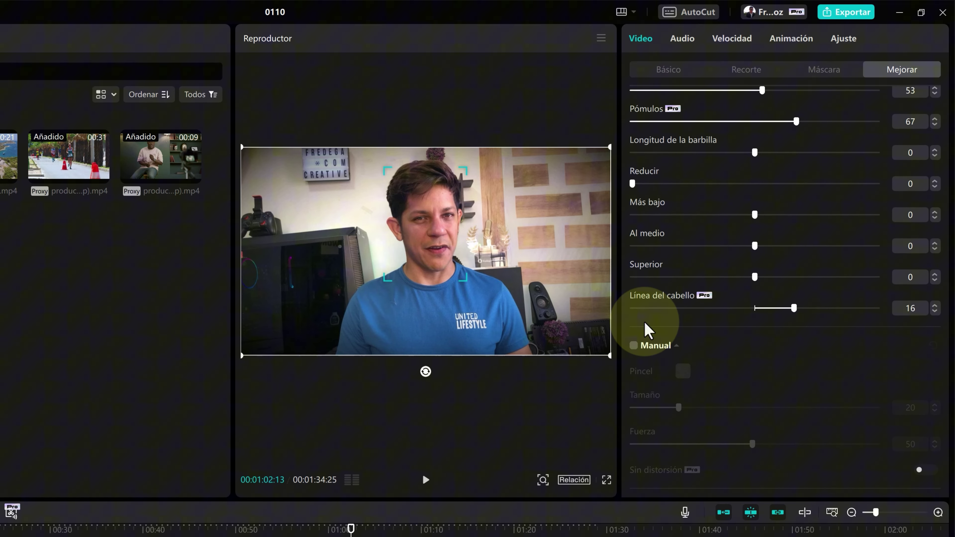
Enable Manual reshaping with the Pincel brush and Sin distorsión, and check Maquillaje.
{"action": "left_click", "coordinate": [634, 346]}
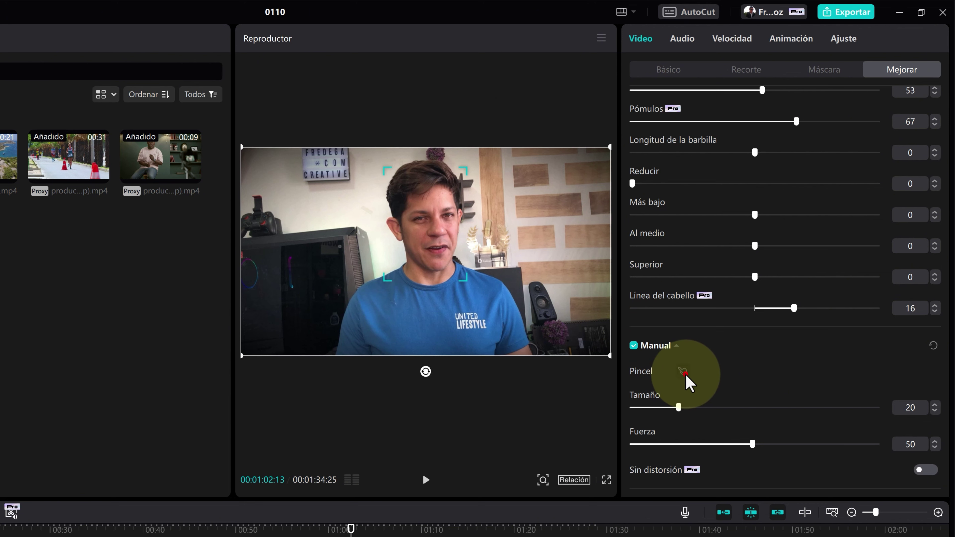
{"action": "left_click", "coordinate": [683, 372]}
{"action": "scroll", "coordinate": [686, 382], "scroll_direction": "down", "scroll_amount": 1}
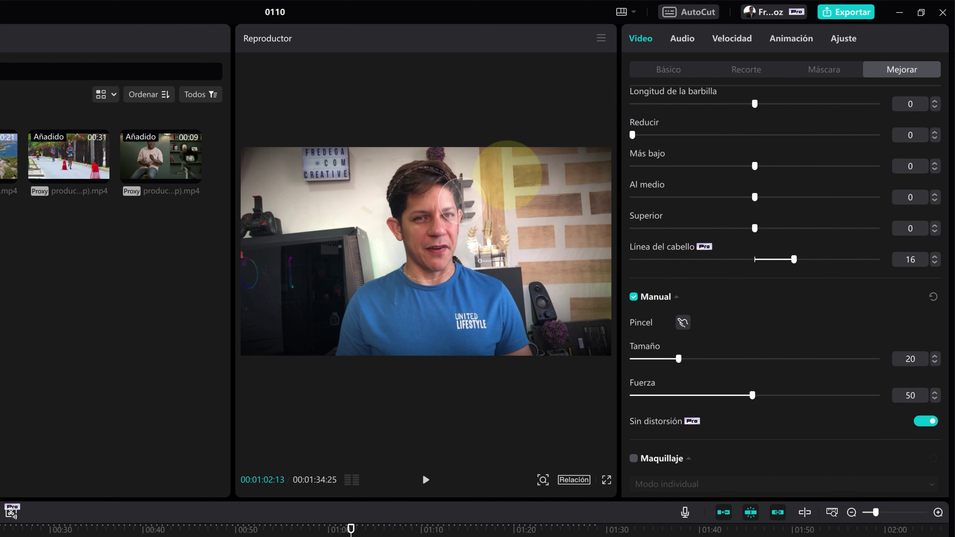
{"action": "scroll", "coordinate": [737, 334], "scroll_direction": "down", "scroll_amount": 3}
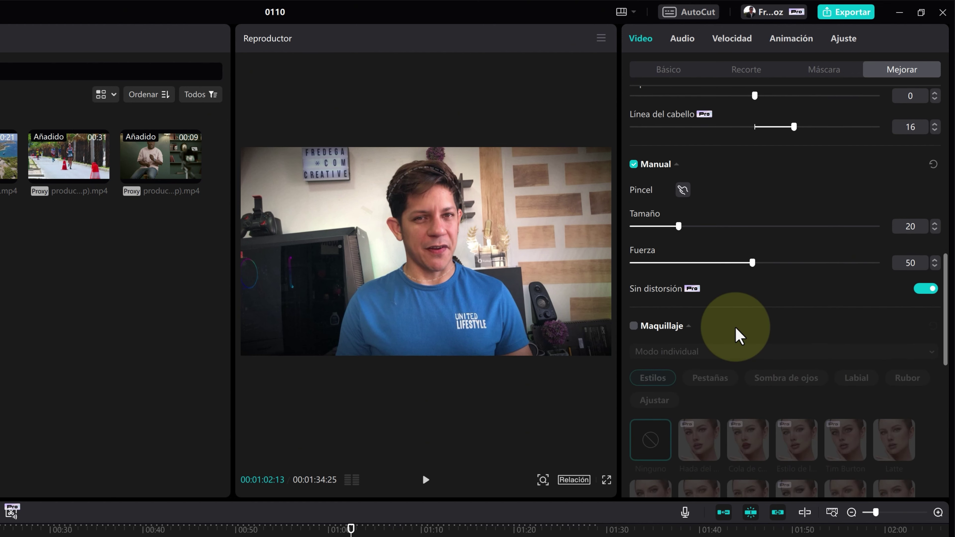
{"action": "scroll", "coordinate": [737, 335], "scroll_direction": "down", "scroll_amount": 5}
Try a red-lipped Maquillaje style on the presenter, preview it, then switch makeup off.
{"action": "left_click", "coordinate": [633, 165]}
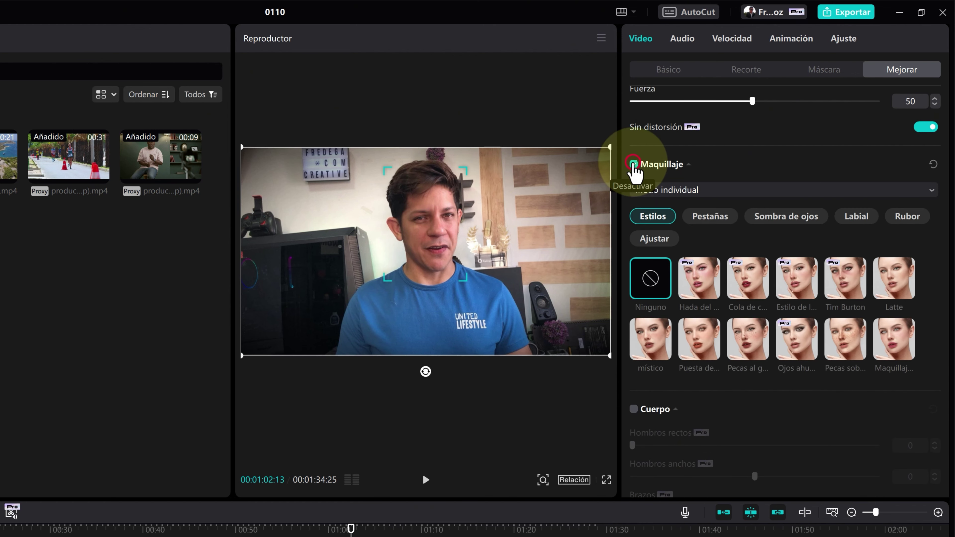
{"action": "left_click", "coordinate": [748, 278]}
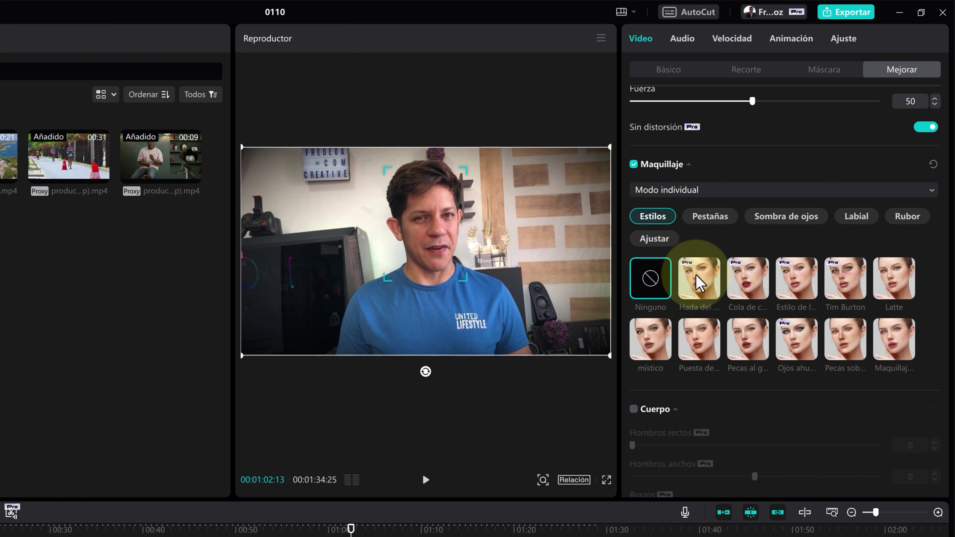
{"action": "left_click", "coordinate": [421, 478]}
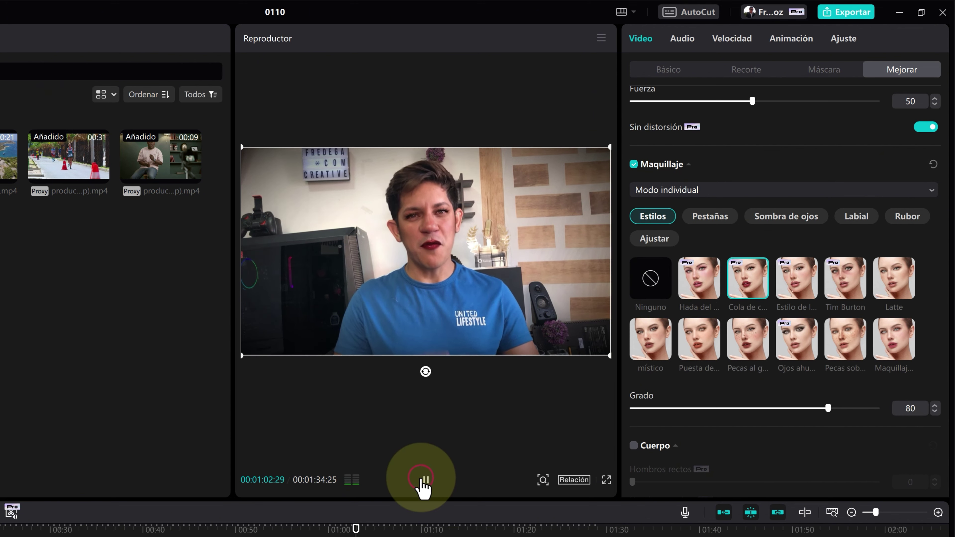
{"action": "left_click", "coordinate": [421, 480]}
{"action": "left_click", "coordinate": [634, 164]}
Turn on Cuerpo retouching with Hombros rectos at 52 and Hombros anchos at -16.
{"action": "scroll", "coordinate": [635, 251], "scroll_direction": "down", "scroll_amount": 2}
{"action": "left_click", "coordinate": [634, 379]}
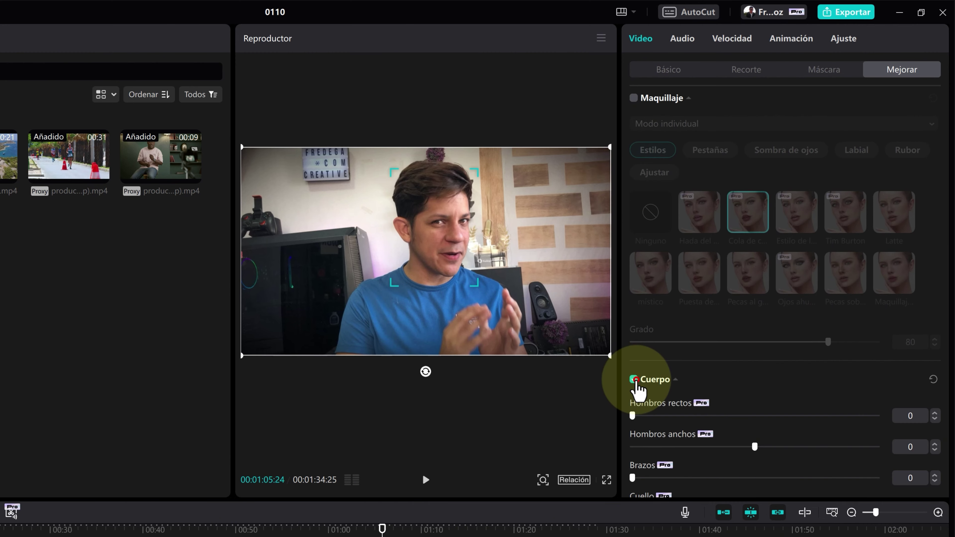
{"action": "scroll", "coordinate": [635, 388], "scroll_direction": "down", "scroll_amount": 2}
{"action": "left_click_drag", "start_coordinate": [632, 366], "coordinate": [757, 378]}
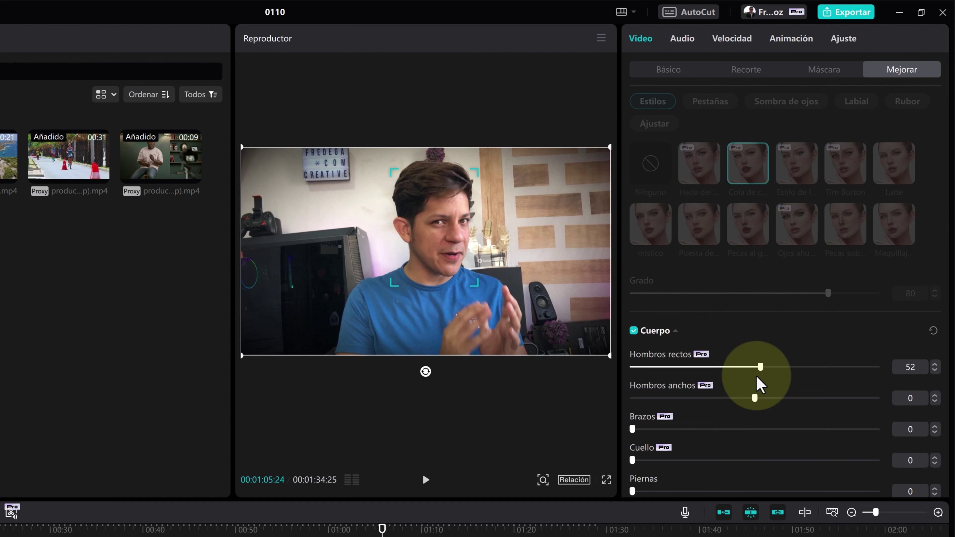
{"action": "left_click", "coordinate": [754, 398]}
{"action": "left_click_drag", "start_coordinate": [768, 399], "coordinate": [713, 391]}
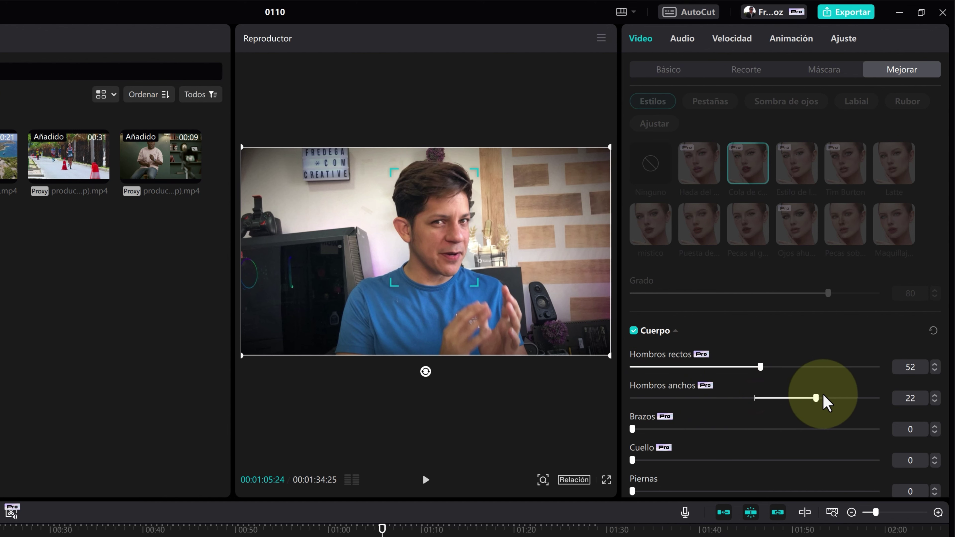
{"action": "scroll", "coordinate": [717, 394], "scroll_direction": "down", "scroll_amount": 2}
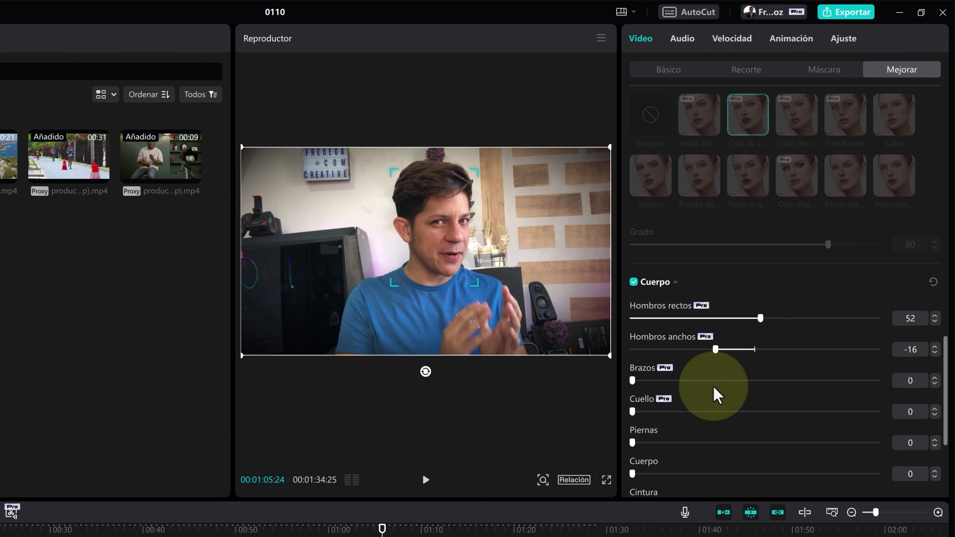
{"action": "scroll", "coordinate": [717, 394], "scroll_direction": "down", "scroll_amount": 4}
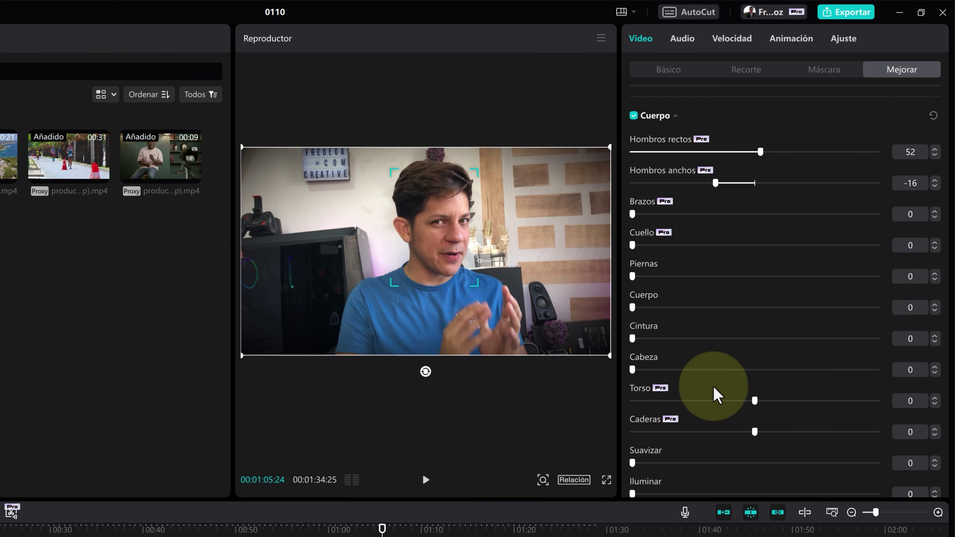
{"action": "scroll", "coordinate": [717, 394], "scroll_direction": "down", "scroll_amount": 1}
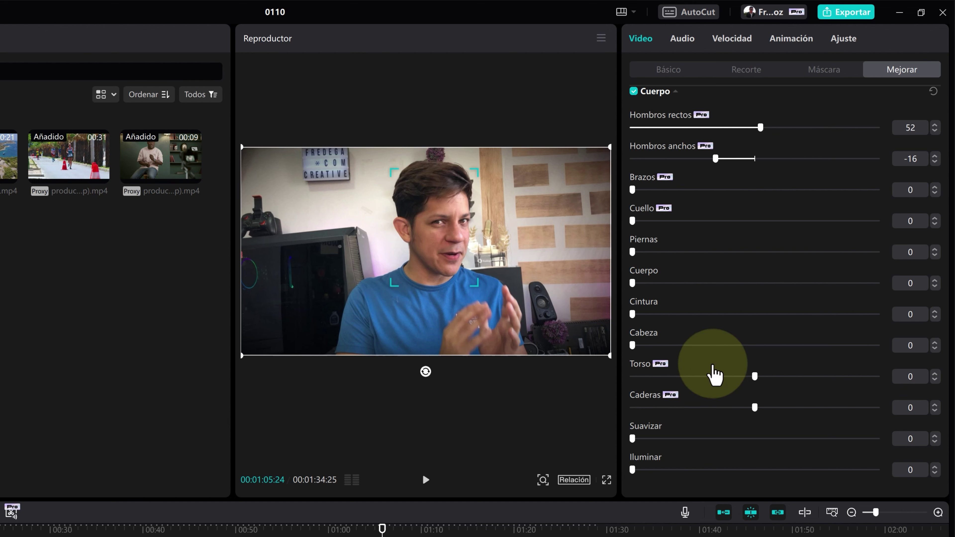
In the Audio settings, enable Mejorar voz and raise Limpieza de ruido to 100.
{"action": "left_click", "coordinate": [702, 39]}
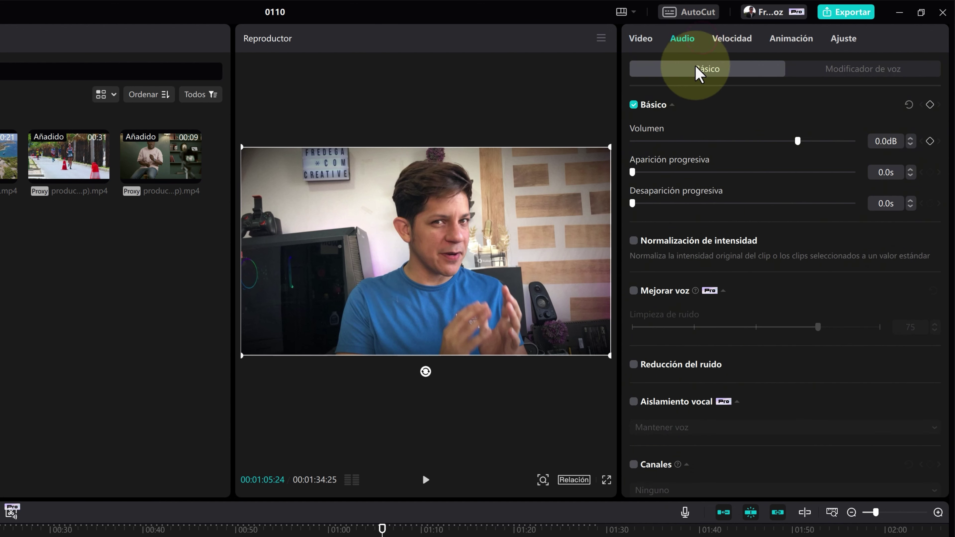
{"action": "scroll", "coordinate": [676, 145], "scroll_direction": "down", "scroll_amount": 1}
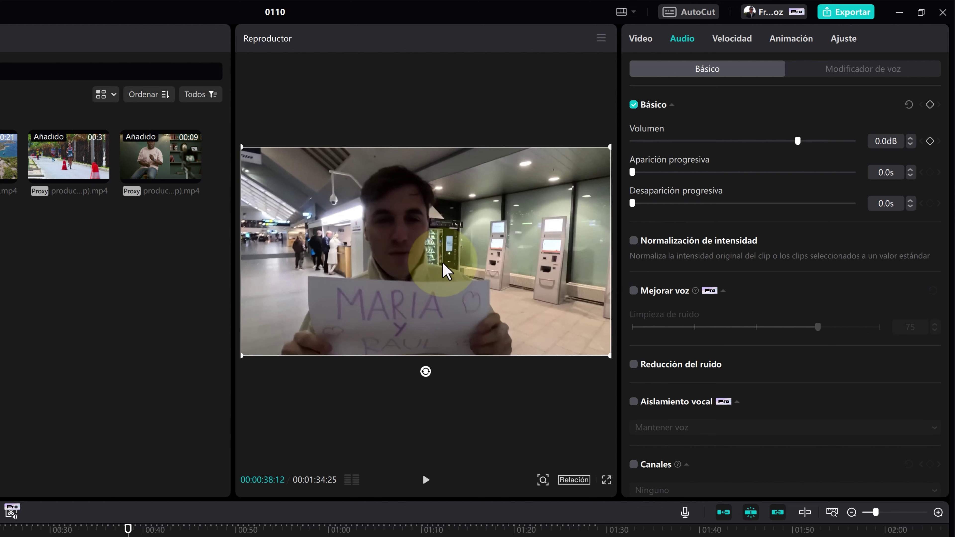
{"action": "left_click", "coordinate": [633, 291]}
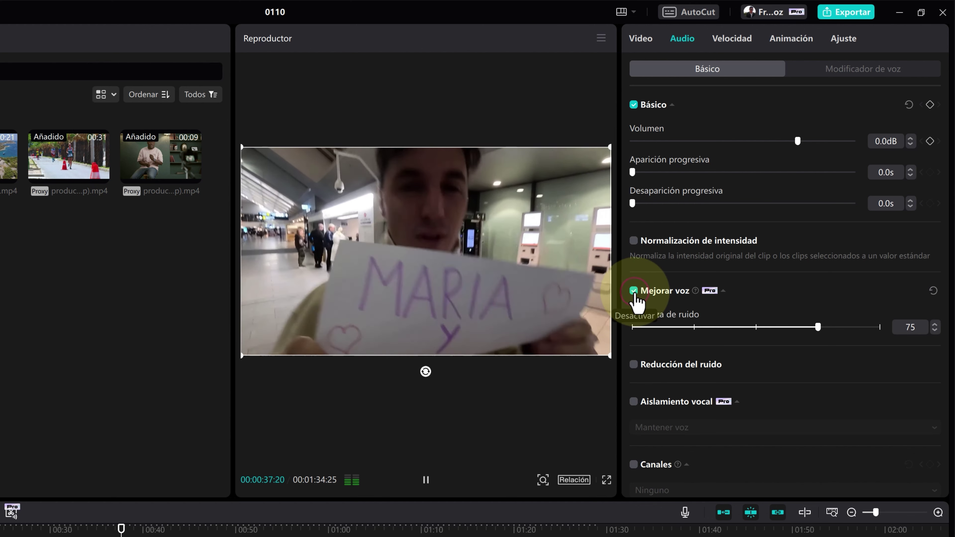
{"action": "key", "text": "space"}
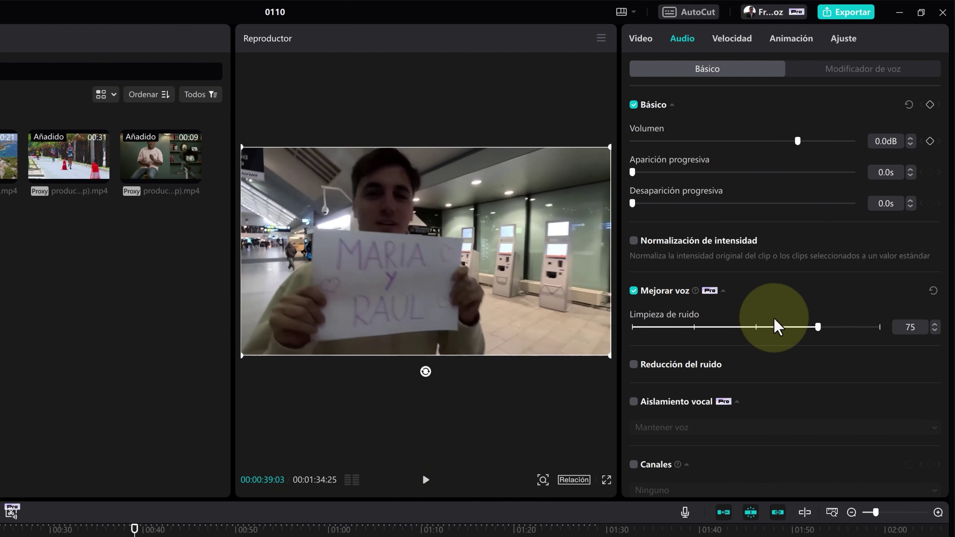
{"action": "left_click_drag", "start_coordinate": [817, 326], "coordinate": [880, 327]}
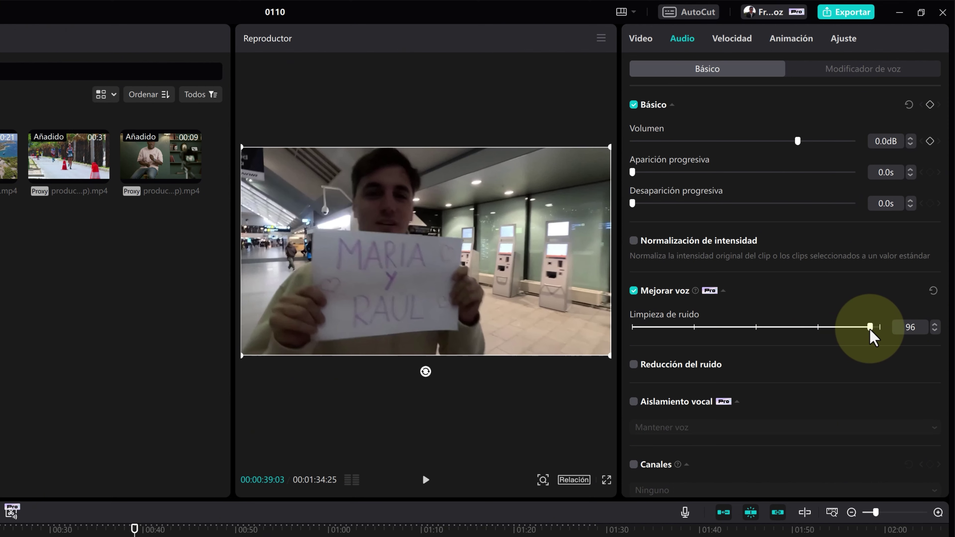
Preview the airport clip from about 00:38 with voice enhancement off, then back on.
{"action": "key", "text": "space"}
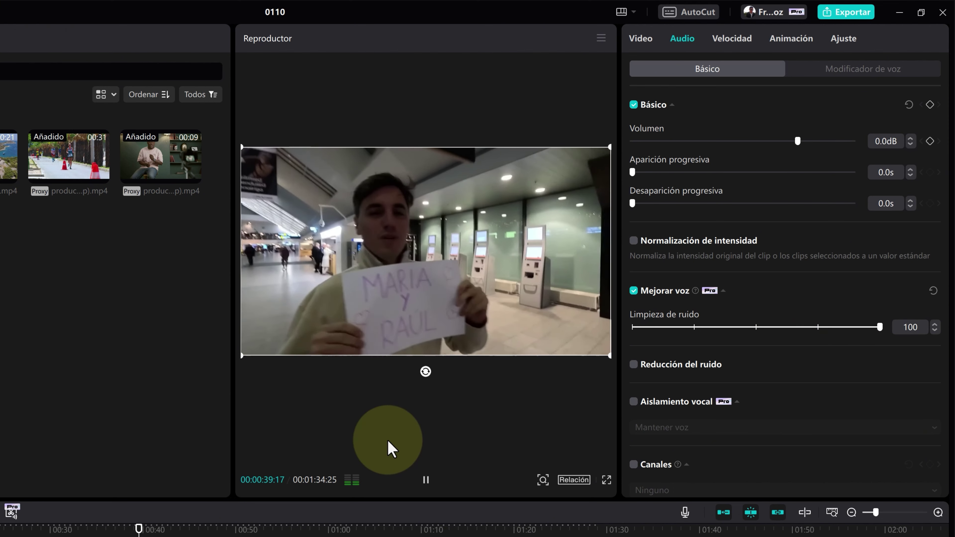
{"action": "key", "text": "space"}
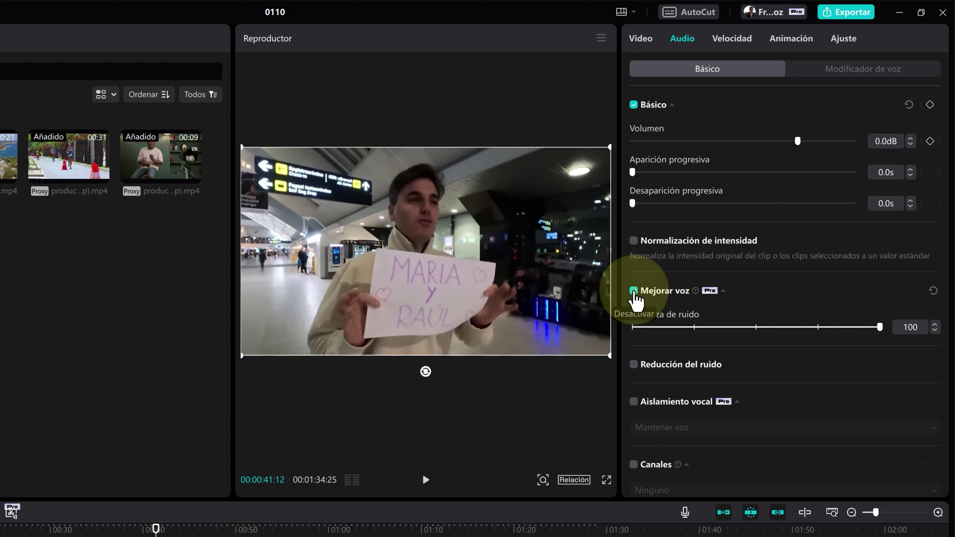
{"action": "left_click", "coordinate": [633, 291]}
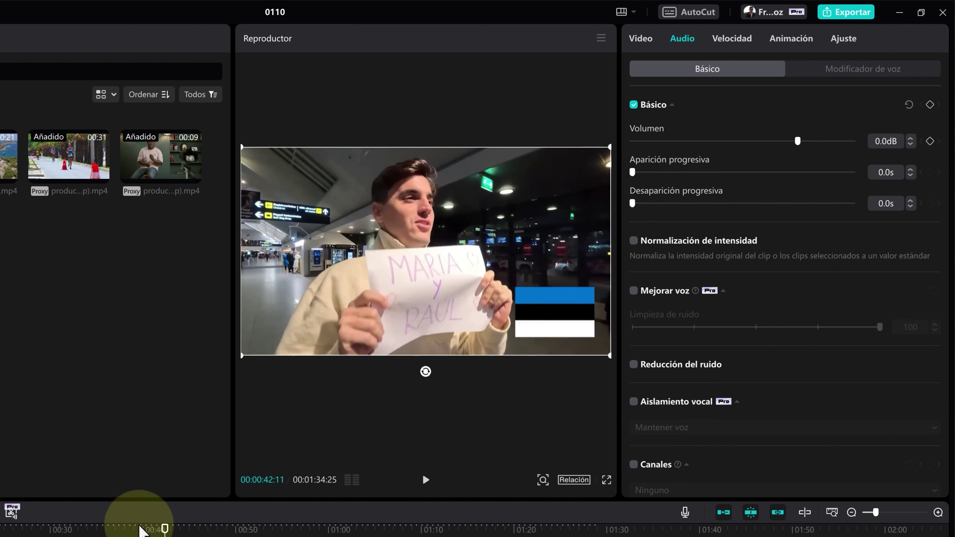
{"action": "left_click", "coordinate": [125, 530]}
{"action": "key", "text": "space"}
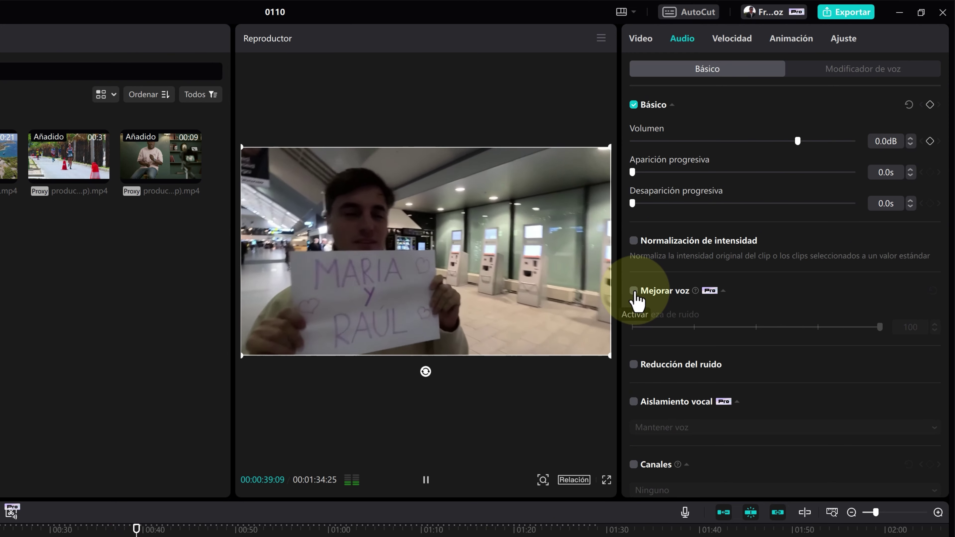
{"action": "left_click", "coordinate": [634, 291]}
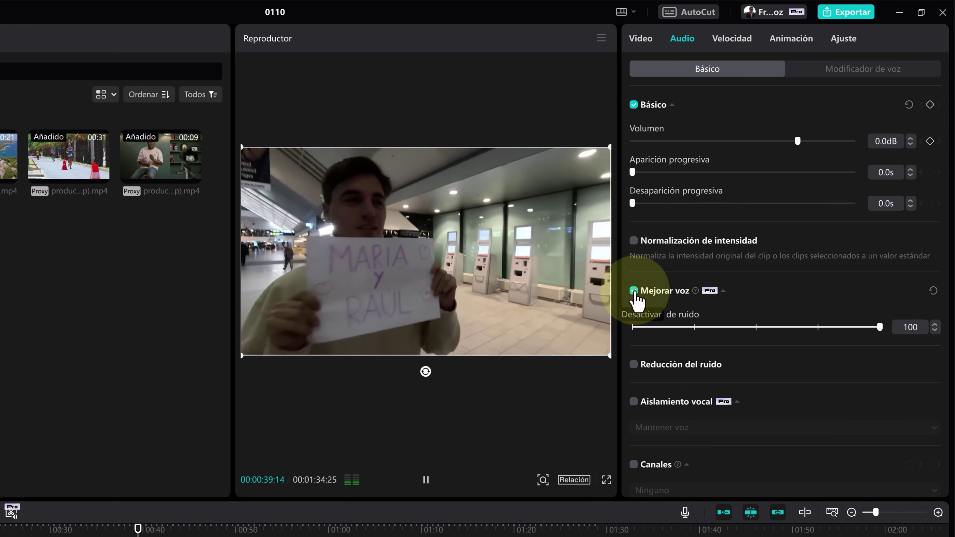
{"action": "key", "text": "space"}
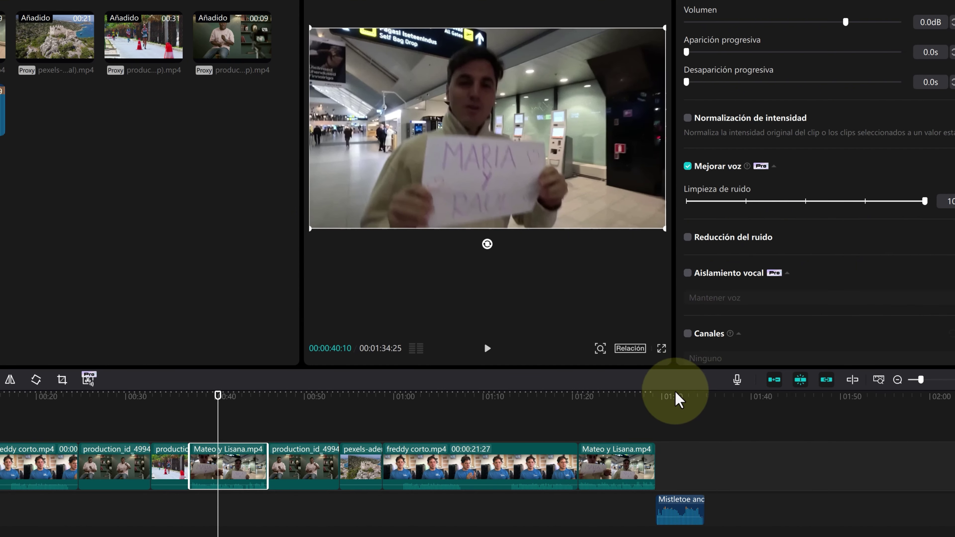
{"action": "left_click", "coordinate": [616, 532]}
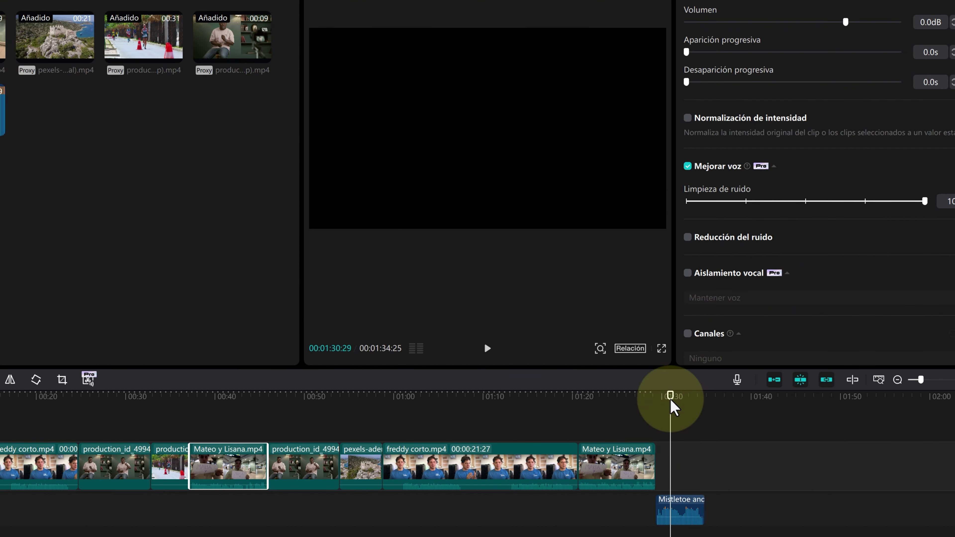
{"action": "left_click_drag", "start_coordinate": [671, 401], "coordinate": [671, 419]}
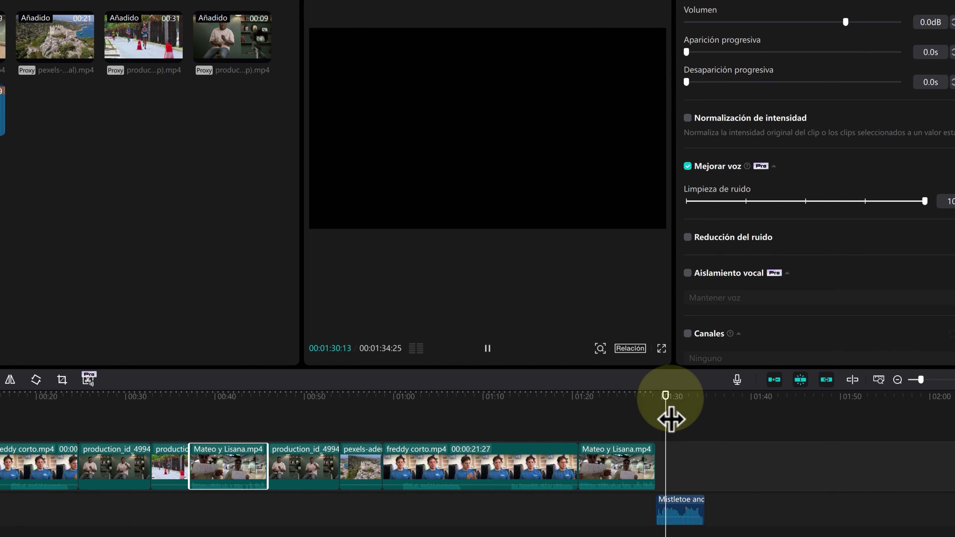
{"action": "key", "text": "space"}
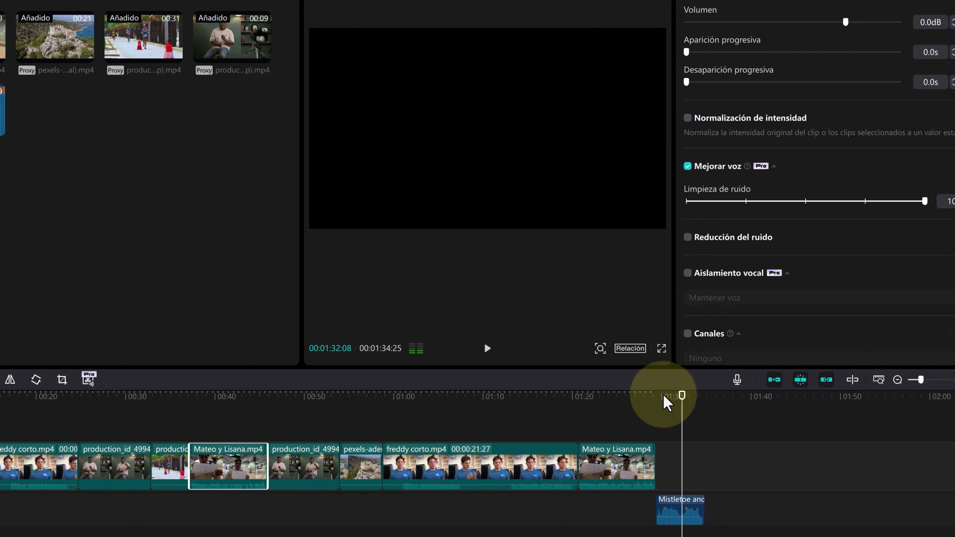
{"action": "left_click", "coordinate": [663, 395]}
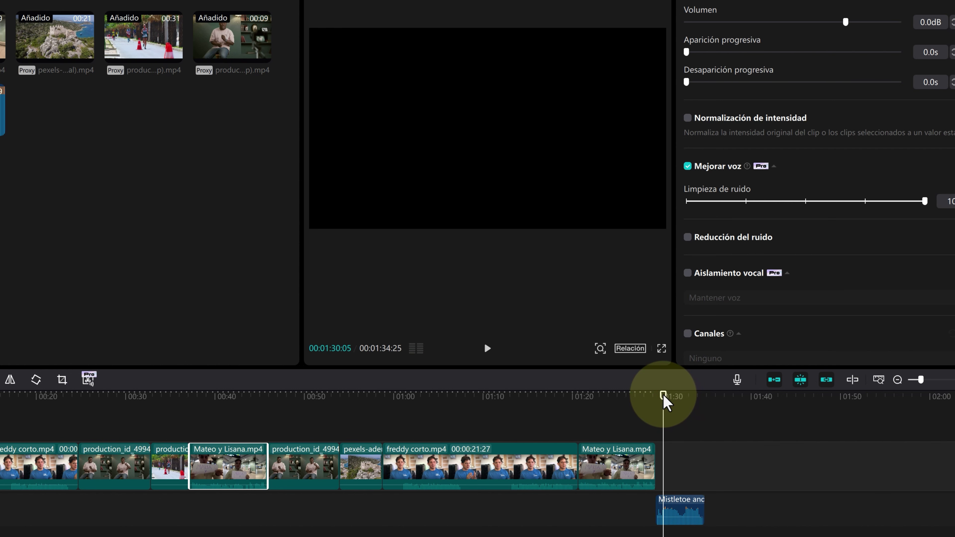
{"action": "left_click_drag", "start_coordinate": [664, 395], "coordinate": [662, 415]}
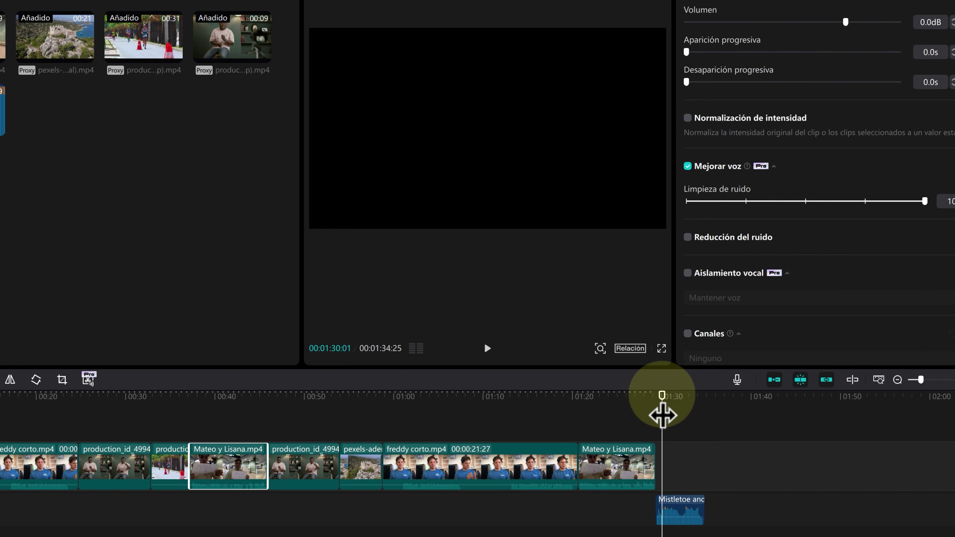
{"action": "key", "text": "space"}
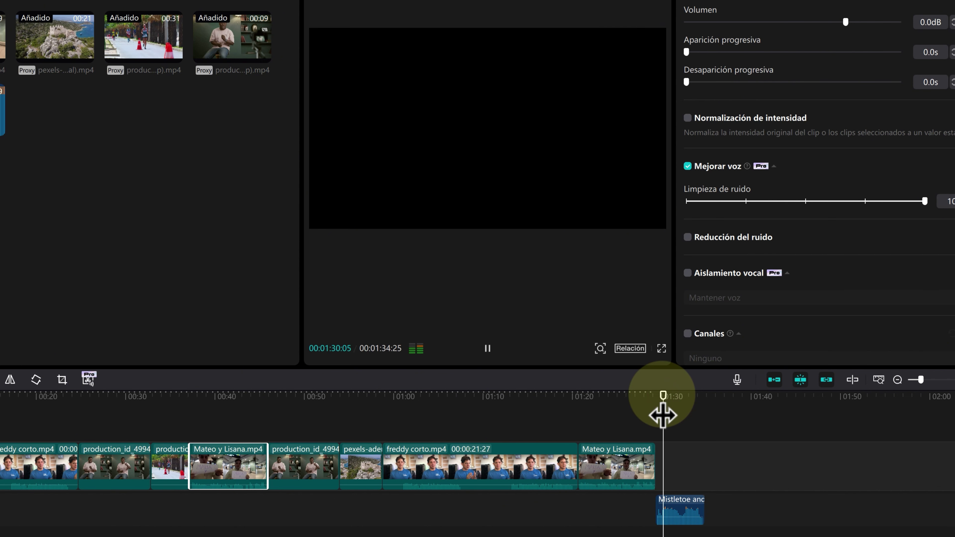
{"action": "key", "text": "space"}
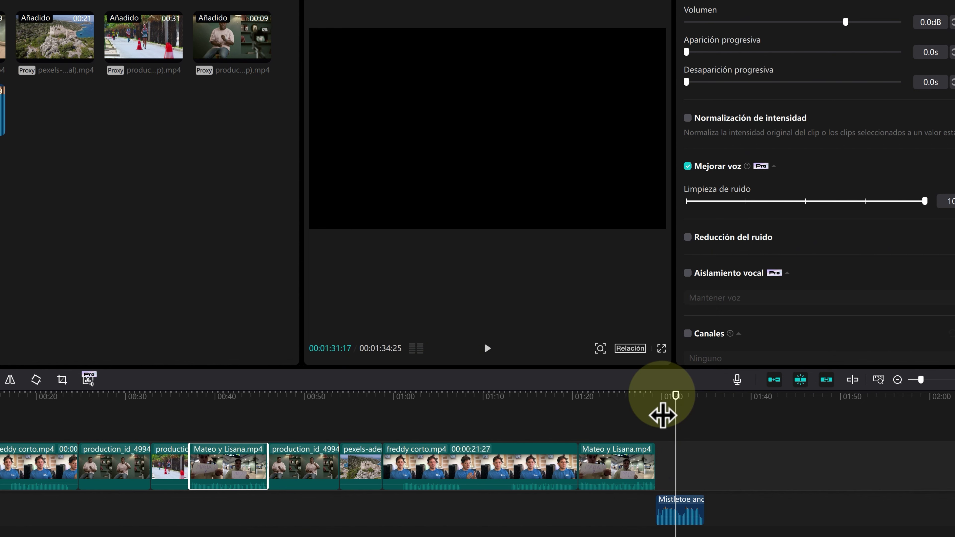
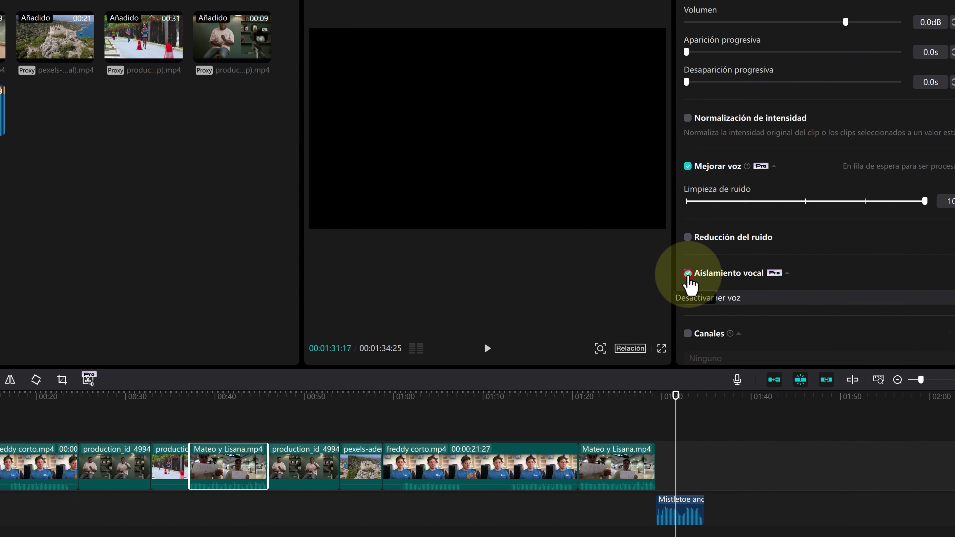
Turn on Aislamiento vocal for the Mistletoe music clip, keeping the voice, and play it back.
{"action": "left_click", "coordinate": [735, 296]}
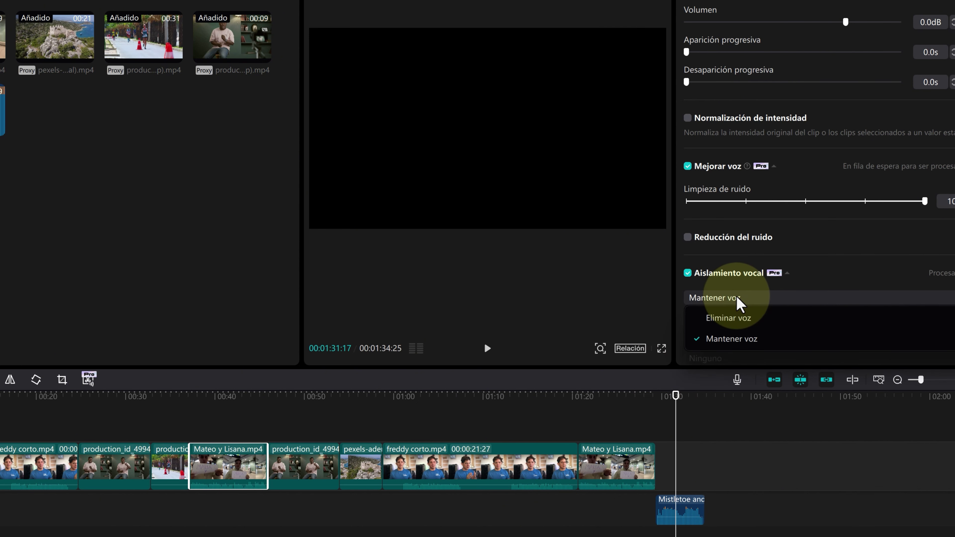
{"action": "left_click", "coordinate": [739, 340]}
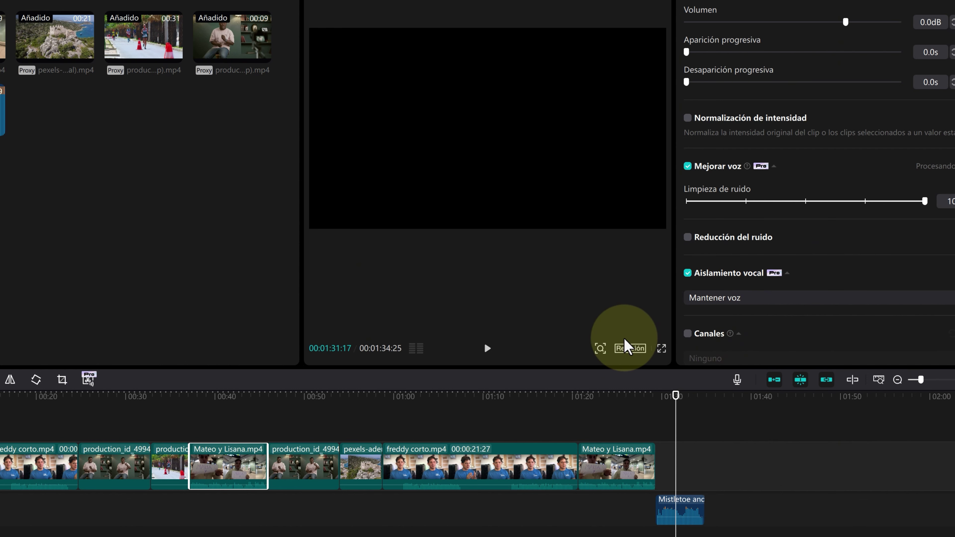
{"action": "left_click", "coordinate": [488, 350]}
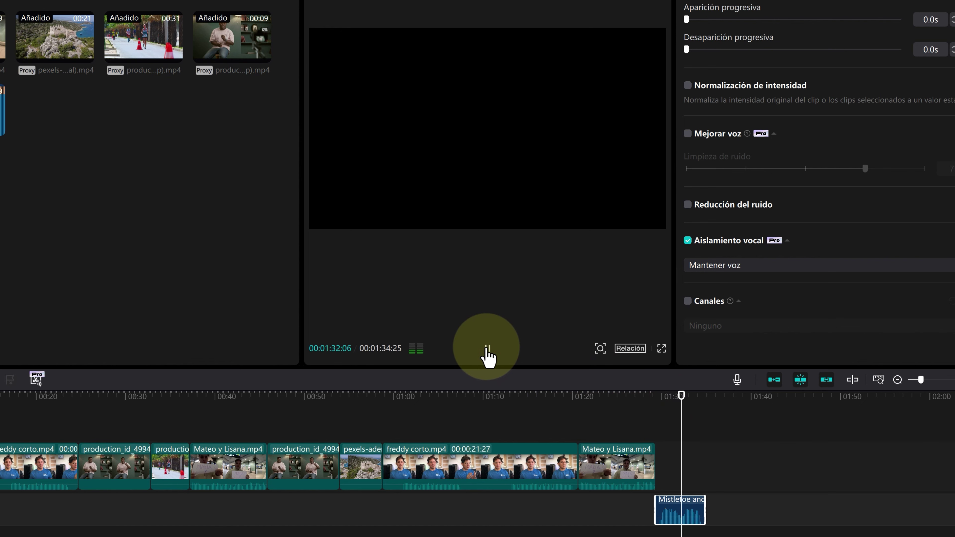
{"action": "left_click", "coordinate": [488, 349]}
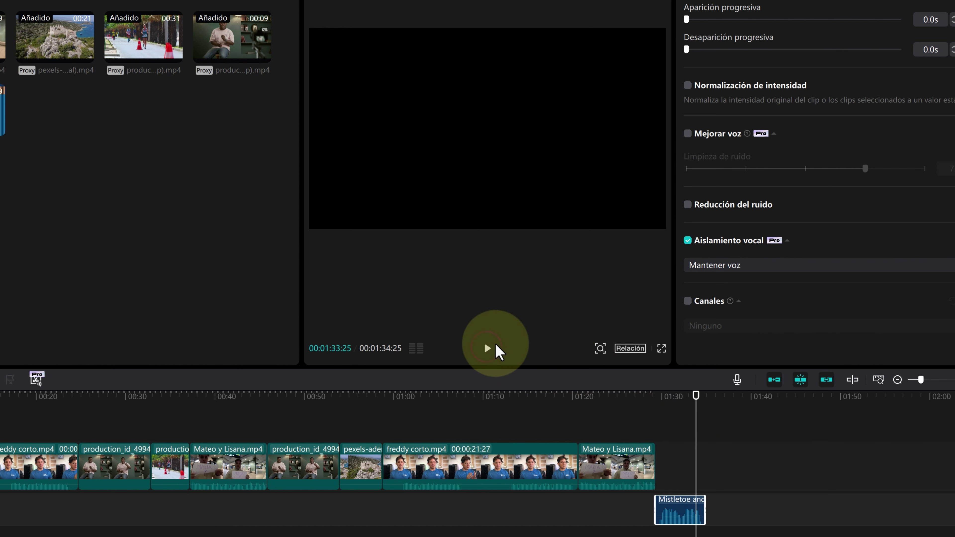
Switch vocal isolation to Eliminar voz and listen to the result.
{"action": "left_click", "coordinate": [718, 273]}
{"action": "left_click", "coordinate": [717, 288]}
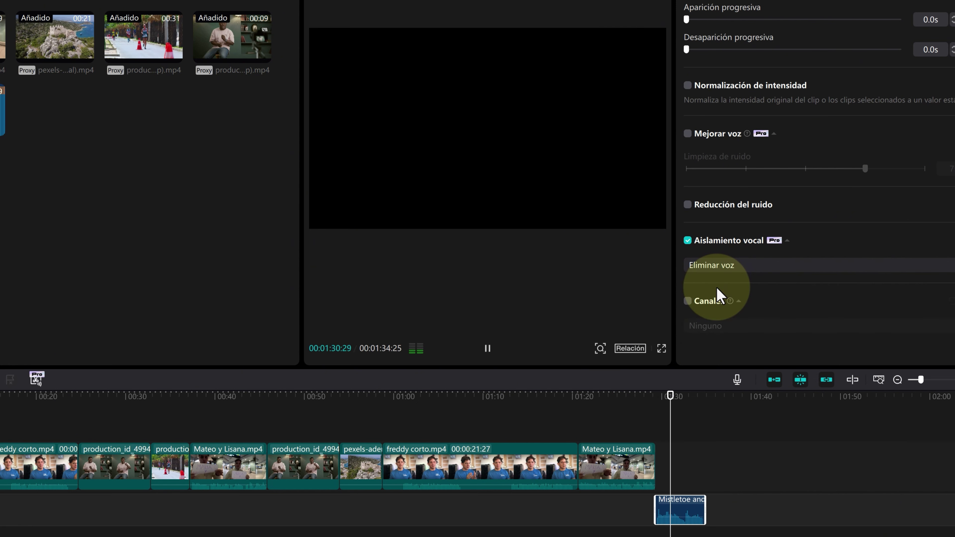
{"action": "left_click", "coordinate": [488, 349]}
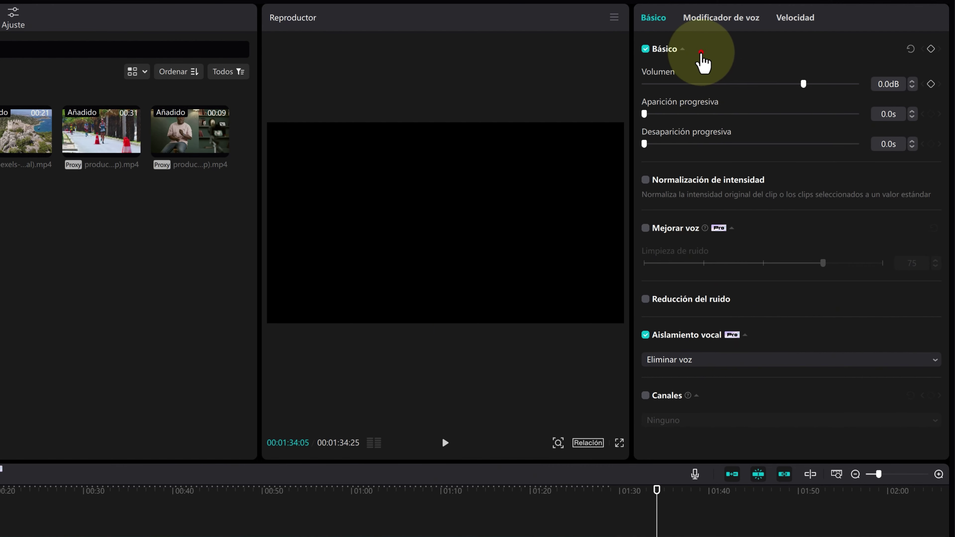
Open Modificador de voz on the speaker clip and try the Fonógrafo voice filter.
{"action": "left_click", "coordinate": [700, 52]}
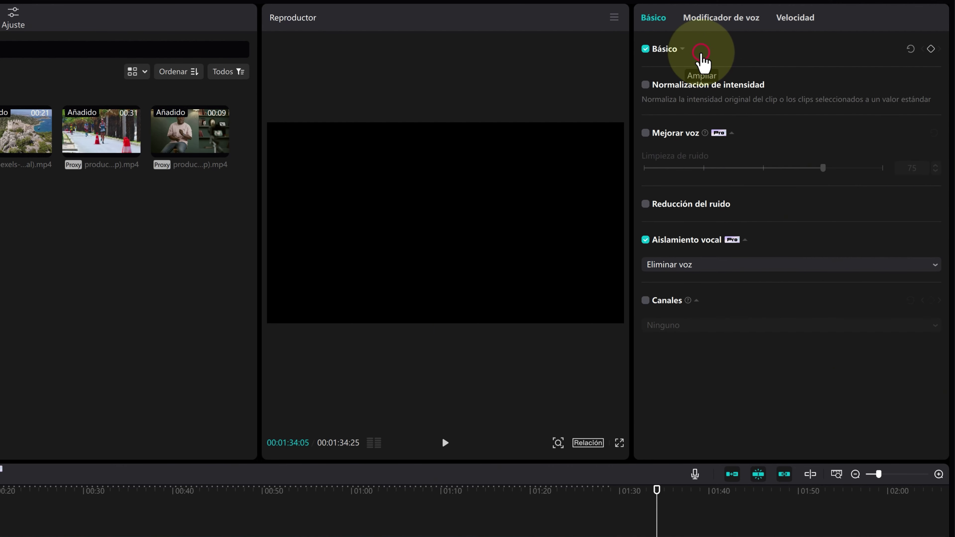
{"action": "left_click", "coordinate": [712, 22]}
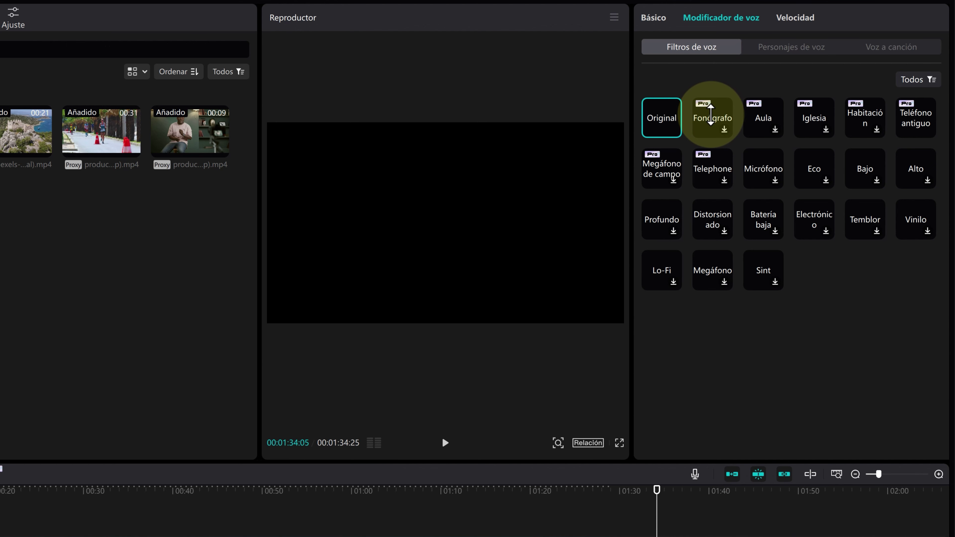
{"action": "left_click", "coordinate": [2, 491]}
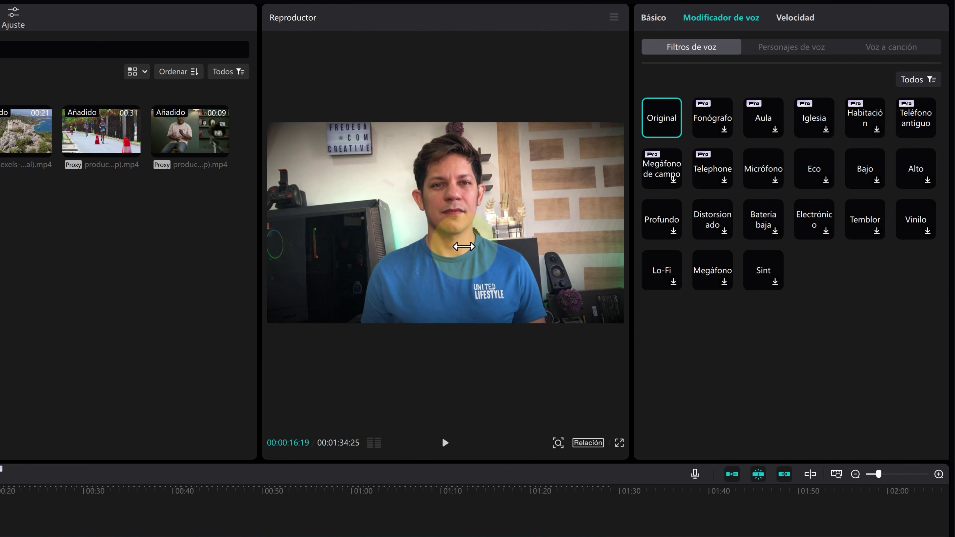
{"action": "left_click", "coordinate": [713, 118]}
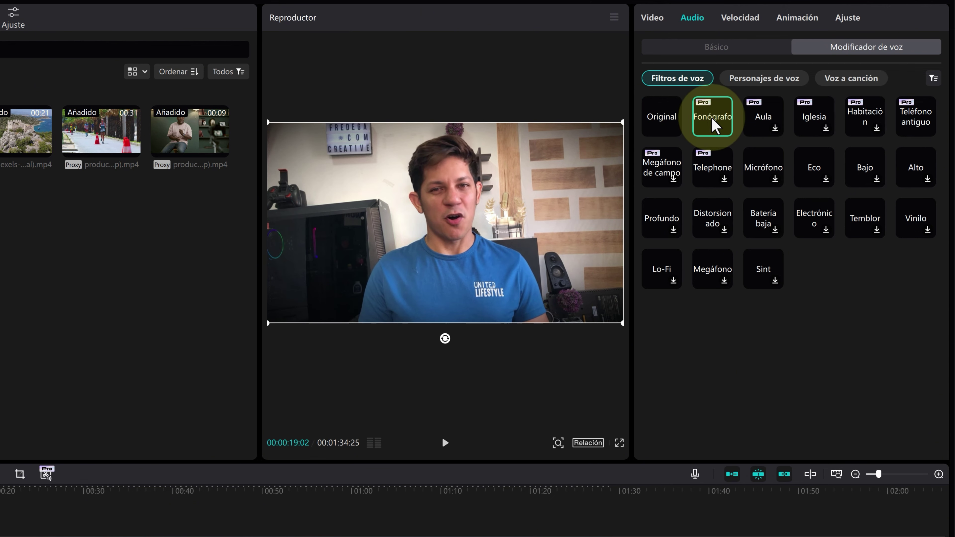
{"action": "left_click", "coordinate": [714, 126]}
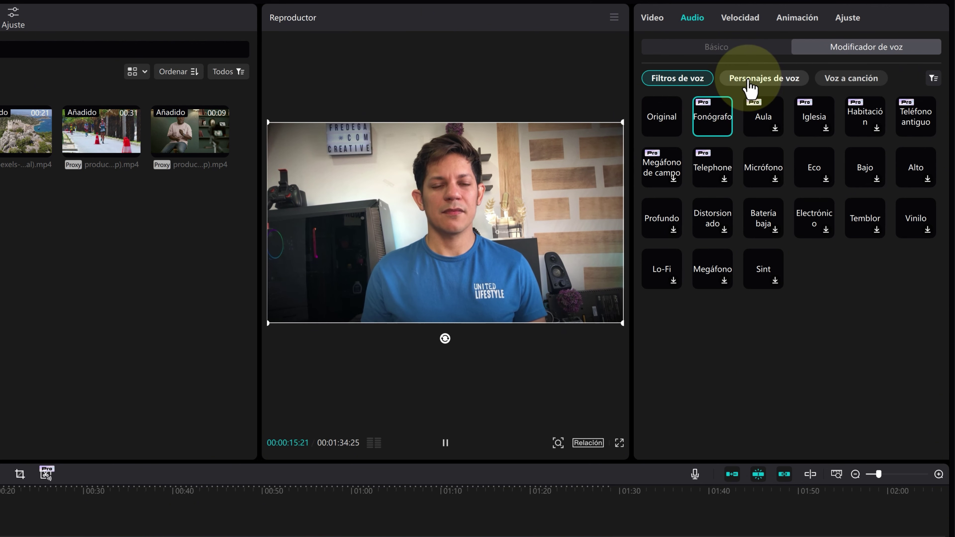
Try the Bruja voice character, then return the voice to Original.
{"action": "left_click", "coordinate": [748, 79]}
{"action": "left_click", "coordinate": [662, 167]}
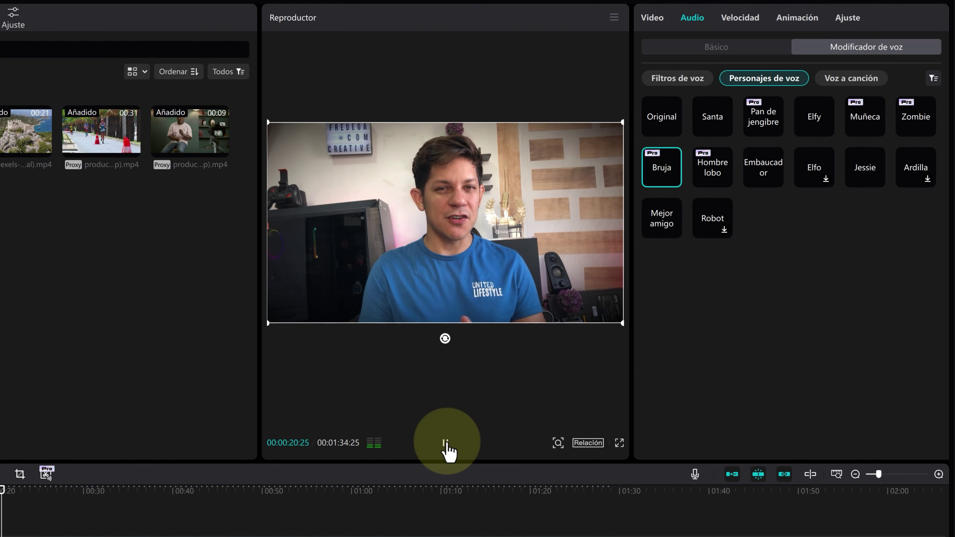
{"action": "left_click", "coordinate": [446, 443]}
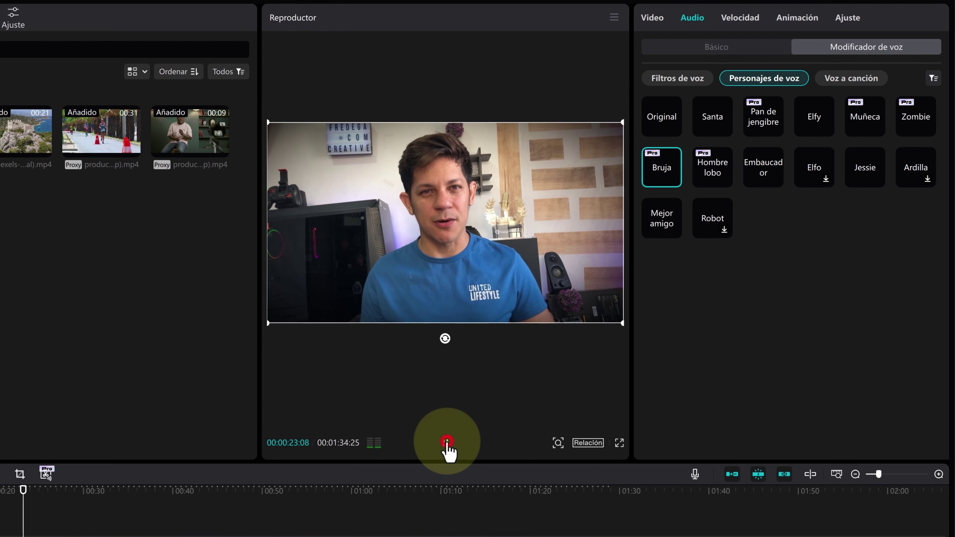
{"action": "left_click", "coordinate": [665, 114]}
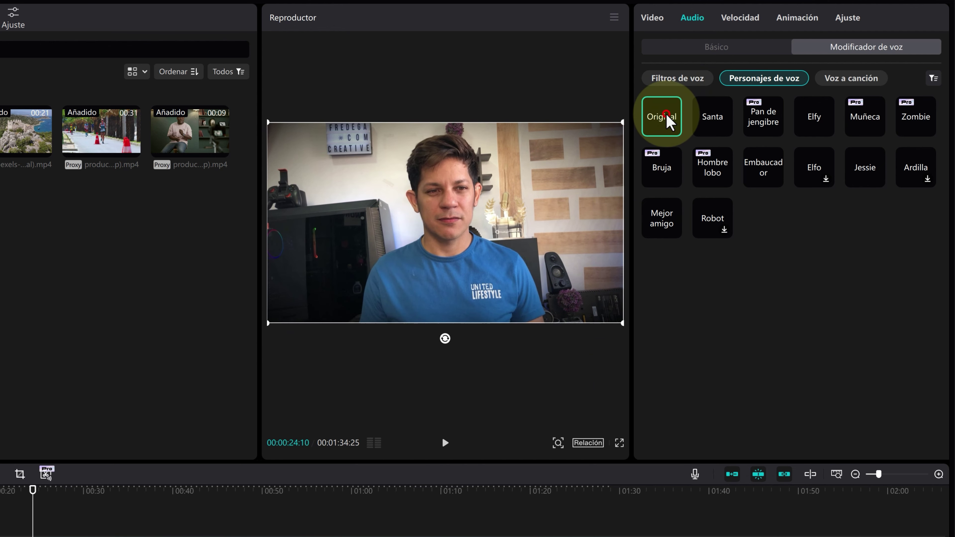
Try the Reggae Voz a canción style, remove it, and open Animación.
{"action": "left_click", "coordinate": [849, 80]}
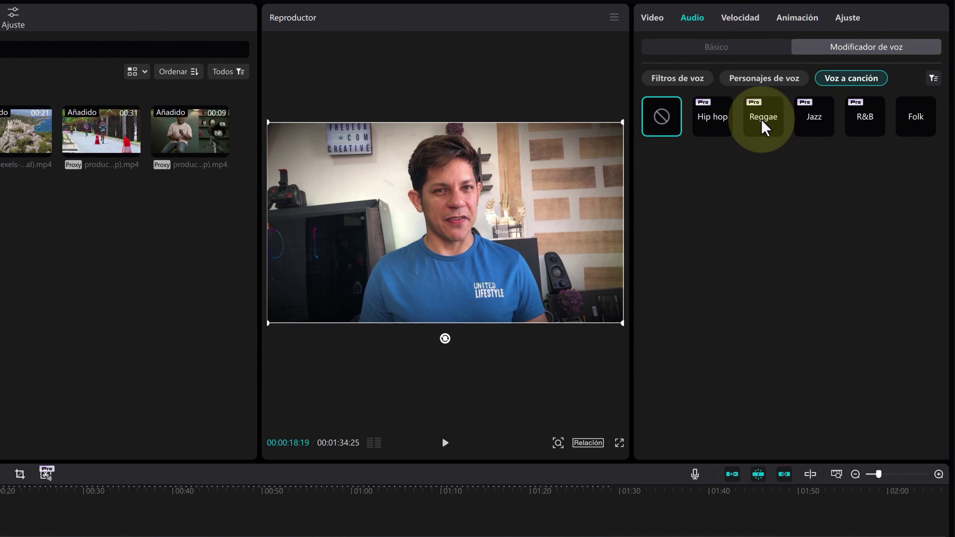
{"action": "left_click", "coordinate": [763, 126]}
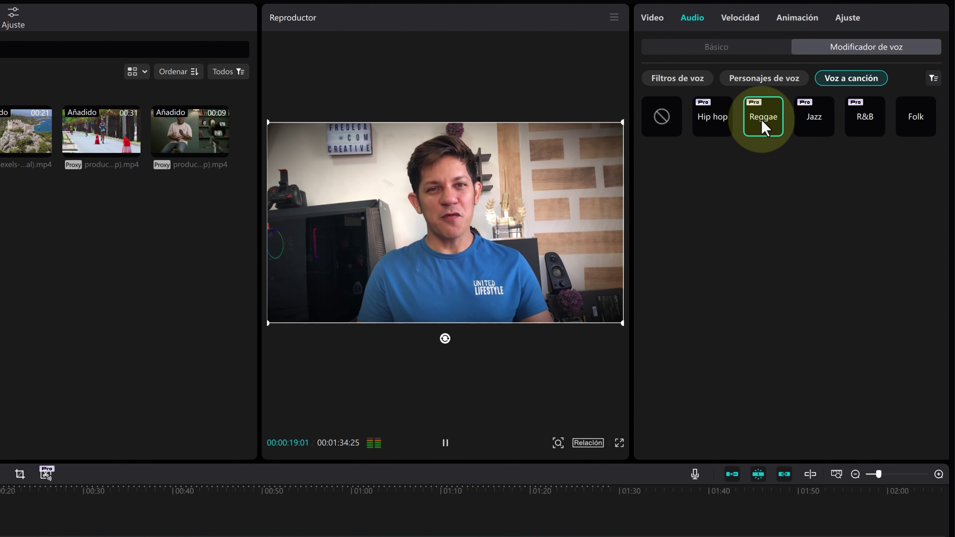
{"action": "left_click", "coordinate": [661, 116]}
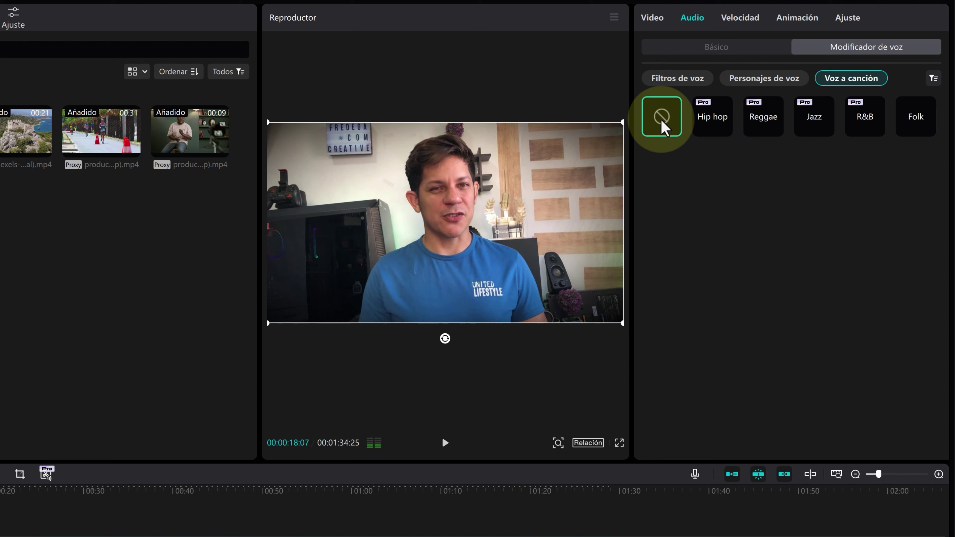
{"action": "left_click", "coordinate": [797, 18]}
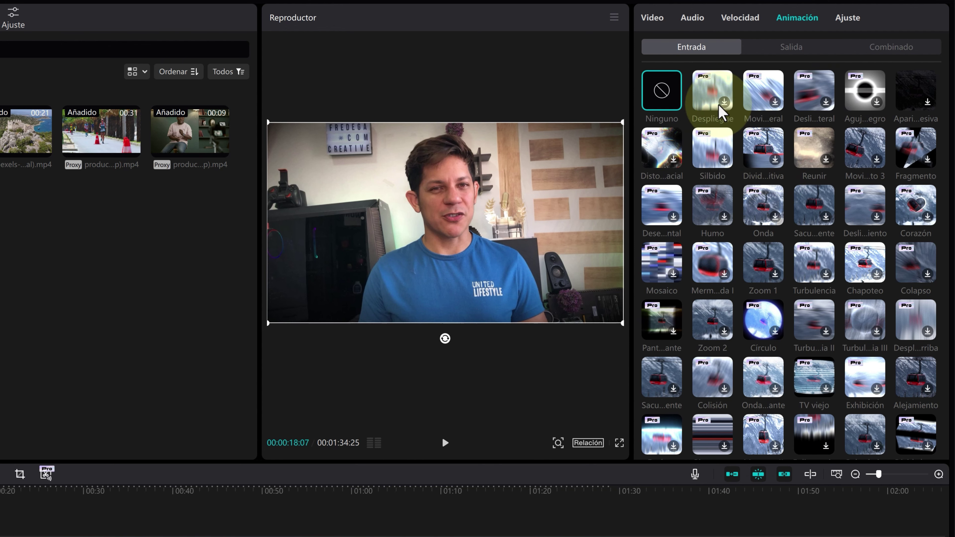
Try the Despliegue and another Entrada animation, then apply the Humo Salida animation.
{"action": "left_click", "coordinate": [707, 89]}
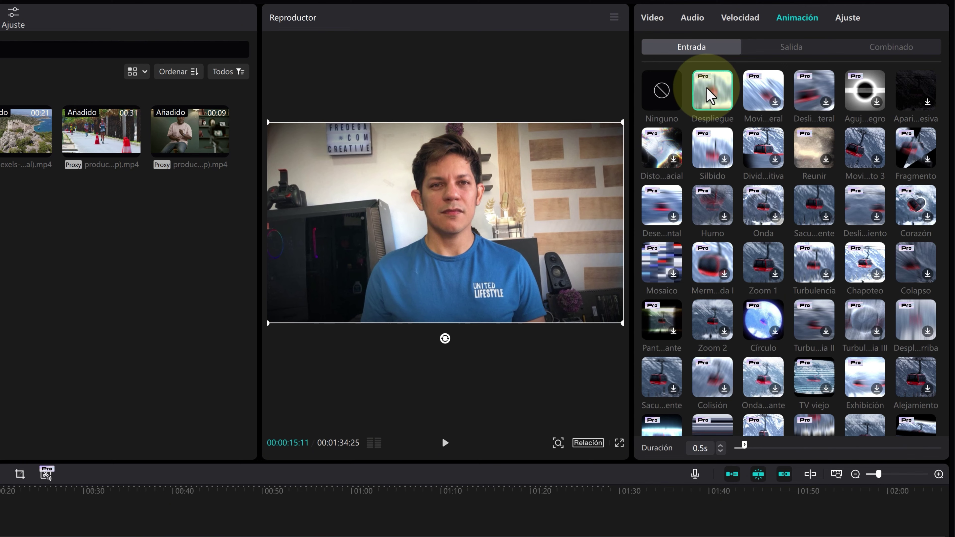
{"action": "scroll", "coordinate": [706, 94], "scroll_direction": "down", "scroll_amount": 3}
{"action": "left_click", "coordinate": [665, 205]}
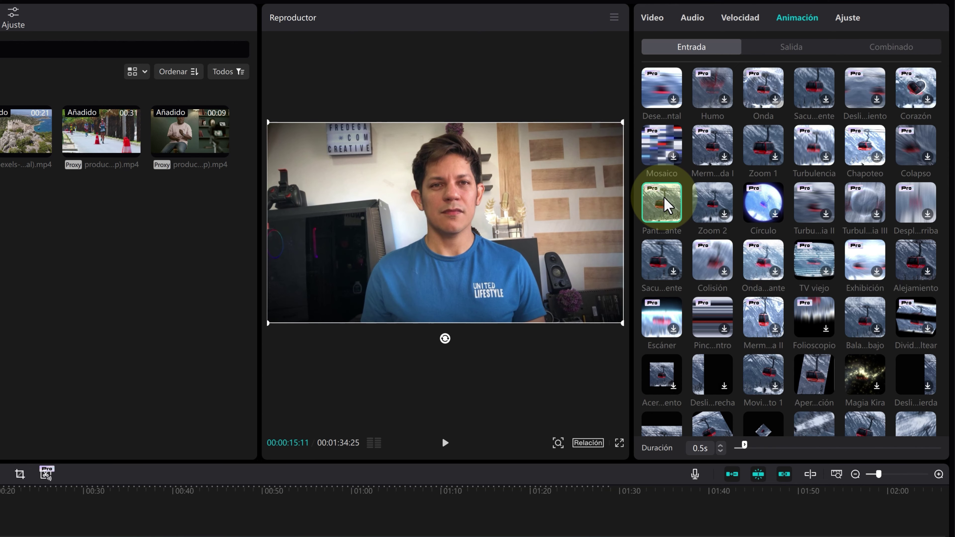
{"action": "left_click", "coordinate": [786, 48]}
{"action": "left_click", "coordinate": [710, 103]}
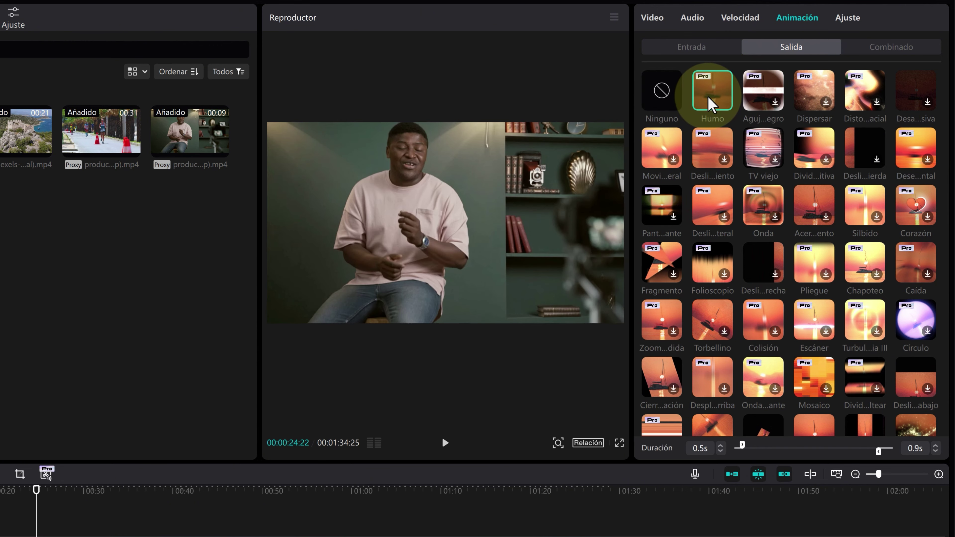
Preview a Combinado animation, then set Combinado and Entrada back to Ninguno.
{"action": "left_click", "coordinate": [866, 47]}
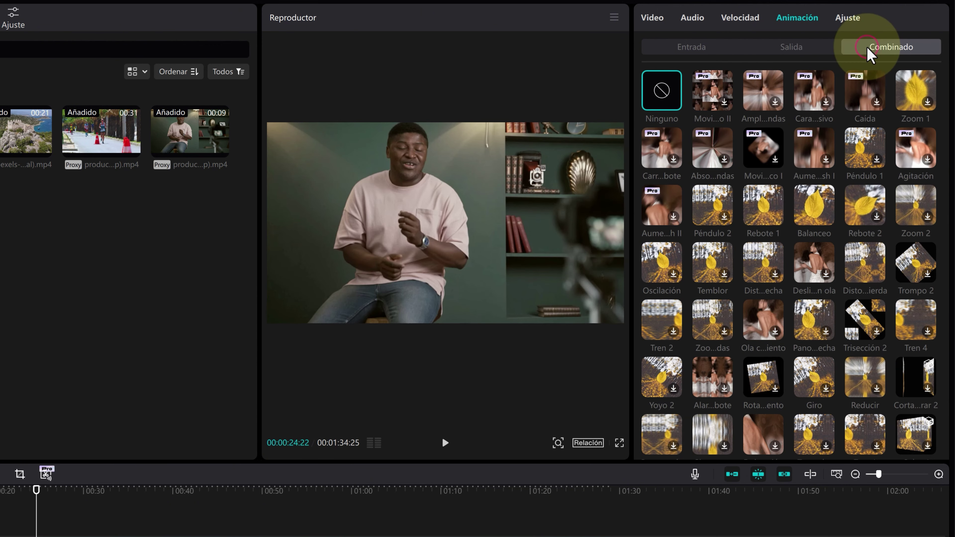
{"action": "left_click", "coordinate": [736, 89]}
{"action": "left_click", "coordinate": [446, 444]}
{"action": "left_click", "coordinate": [846, 20]}
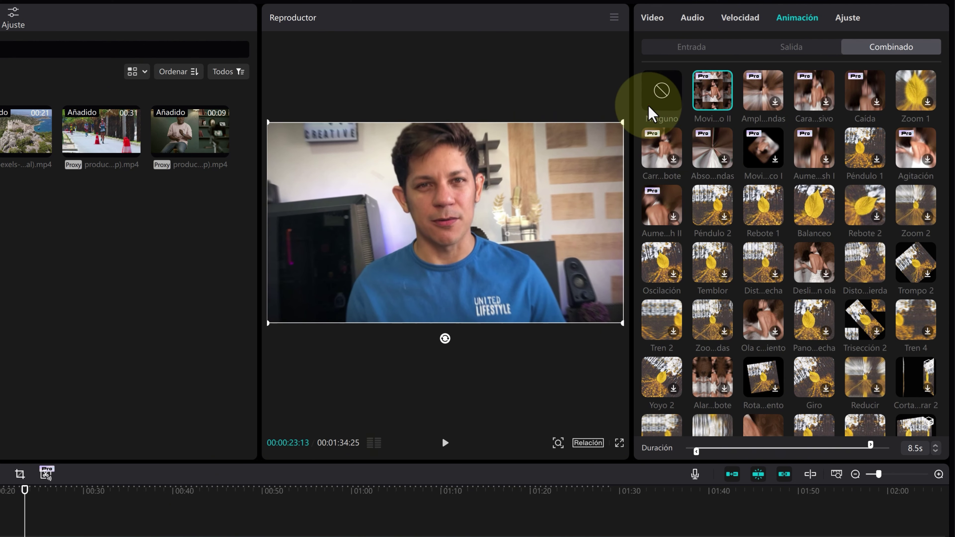
{"action": "left_click", "coordinate": [659, 100]}
{"action": "left_click", "coordinate": [783, 48]}
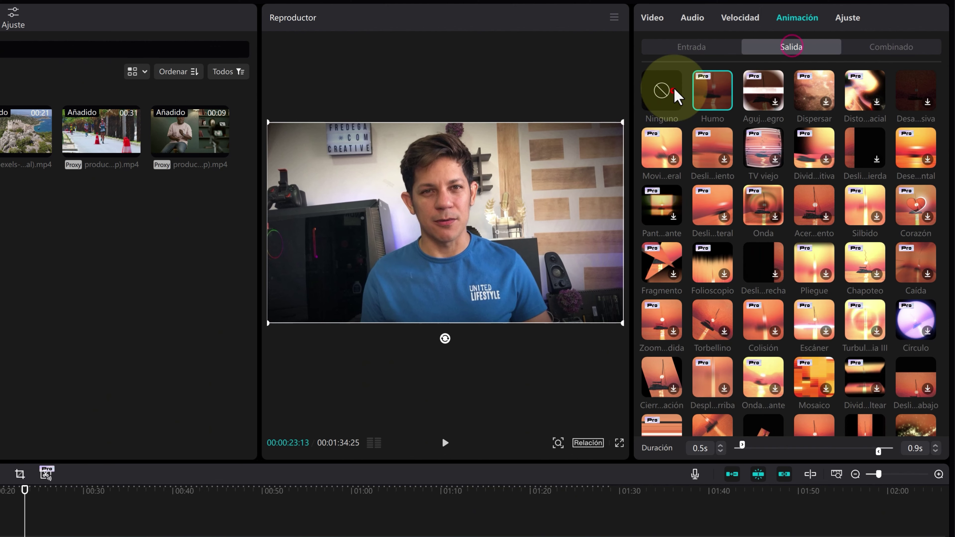
{"action": "left_click", "coordinate": [686, 50]}
{"action": "left_click", "coordinate": [667, 98]}
{"action": "scroll", "coordinate": [661, 90], "scroll_direction": "up", "scroll_amount": 3}
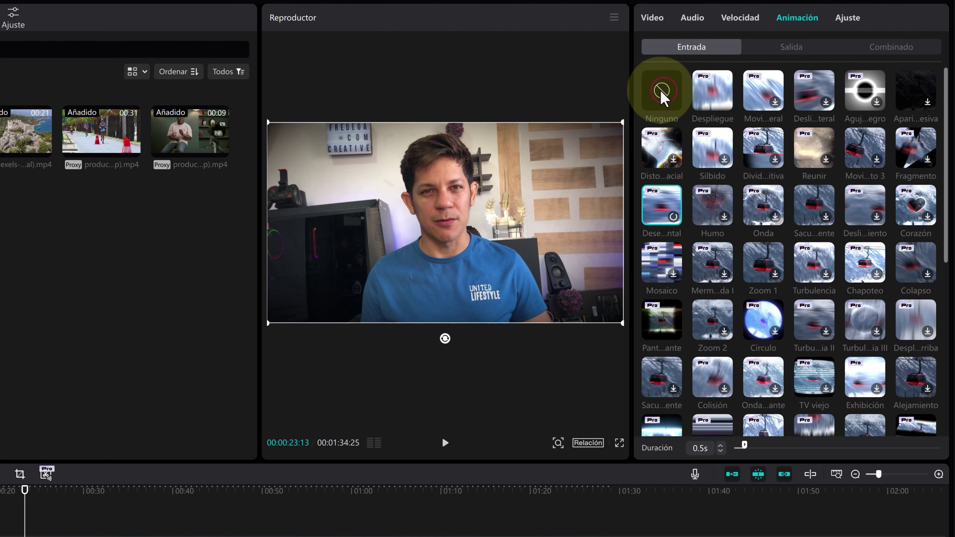
Turn on automatic colour adjustment in Ajuste and lower its strength to 54.
{"action": "left_click", "coordinate": [851, 18]}
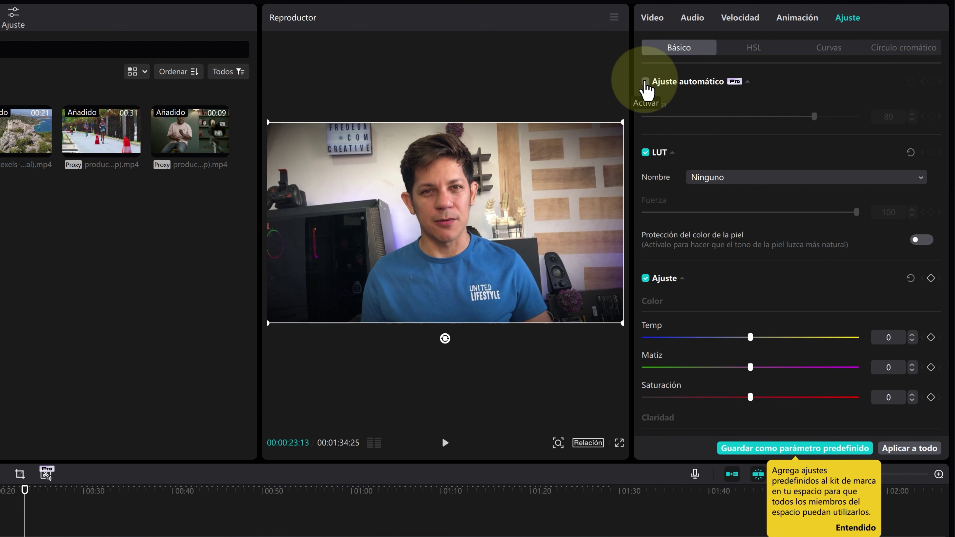
{"action": "left_click", "coordinate": [645, 82]}
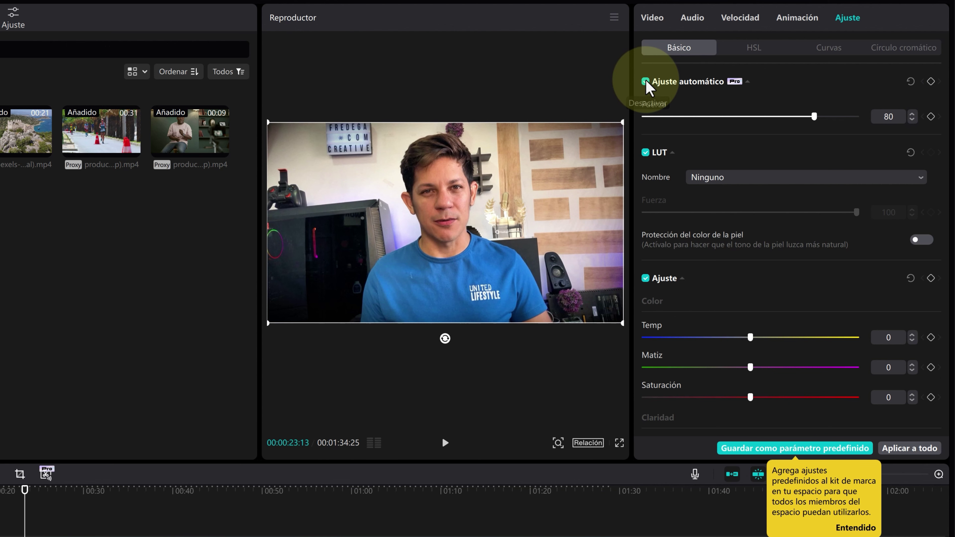
{"action": "left_click_drag", "start_coordinate": [821, 117], "coordinate": [702, 128]}
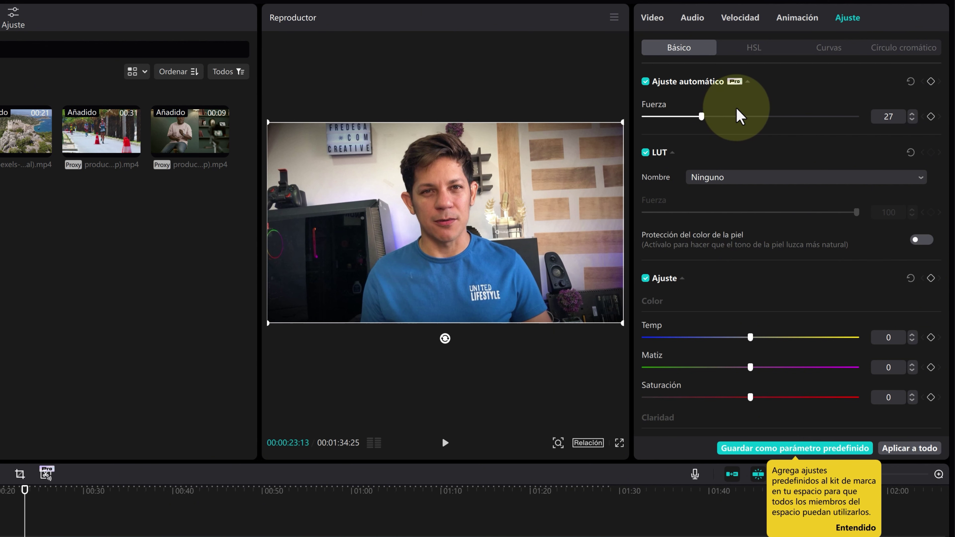
Switch to the Círculo cromático colour wheels and move the playhead to about 01:02.
{"action": "scroll", "coordinate": [735, 117], "scroll_direction": "down", "scroll_amount": 5}
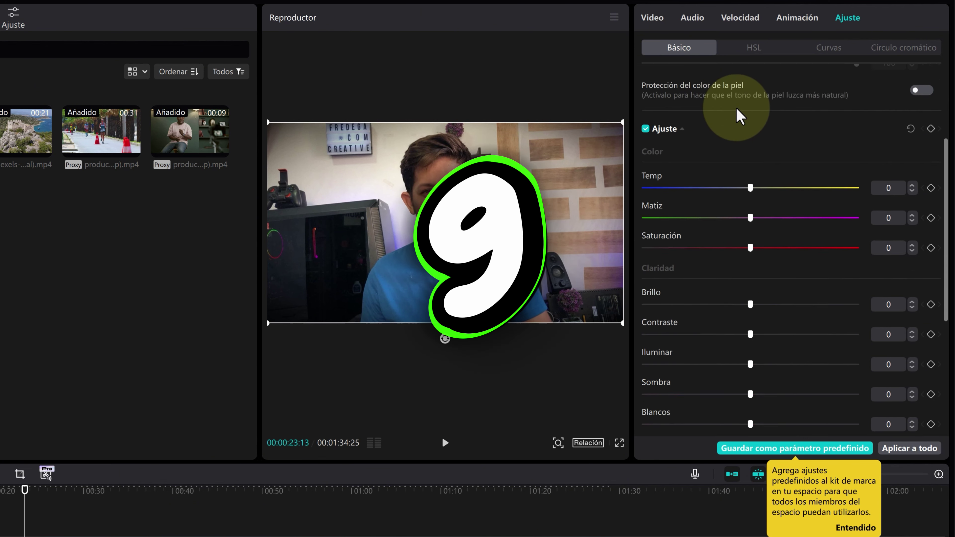
{"action": "scroll", "coordinate": [735, 117], "scroll_direction": "up", "scroll_amount": 5}
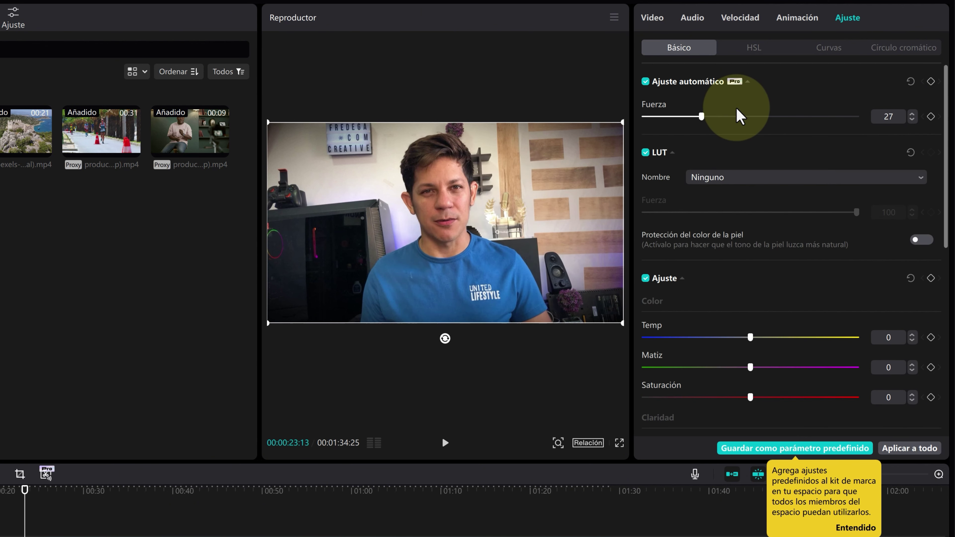
{"action": "left_click", "coordinate": [909, 50]}
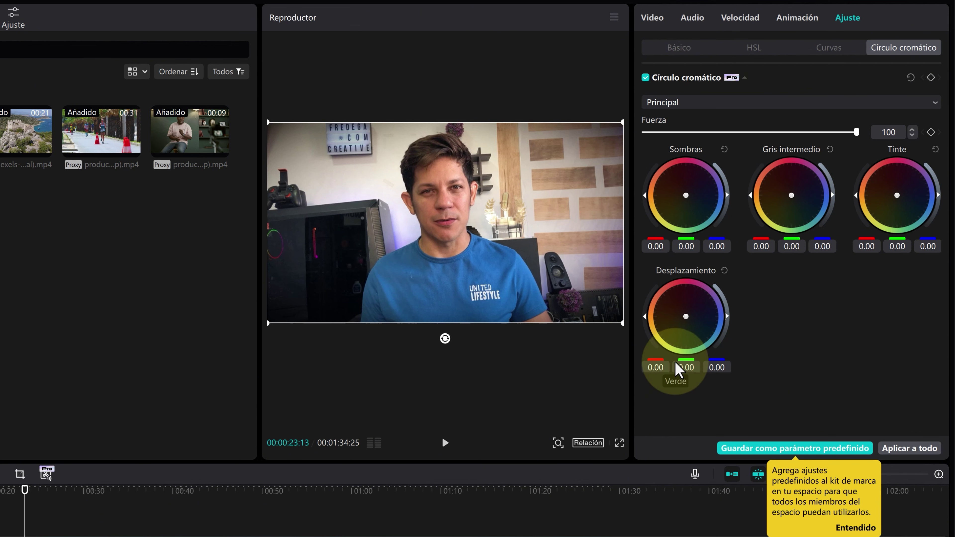
{"action": "left_click", "coordinate": [511, 402]}
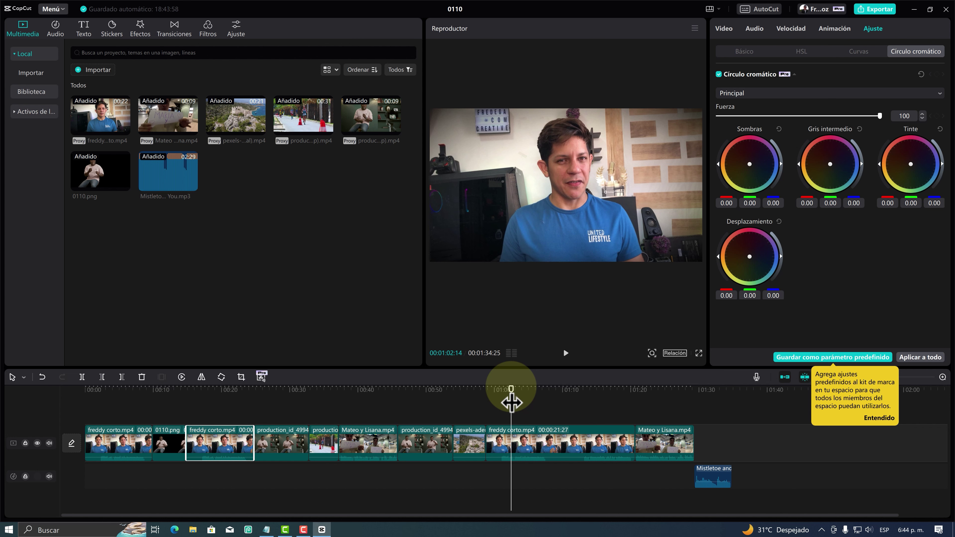
{"action": "left_click_drag", "start_coordinate": [510, 402], "coordinate": [508, 402]}
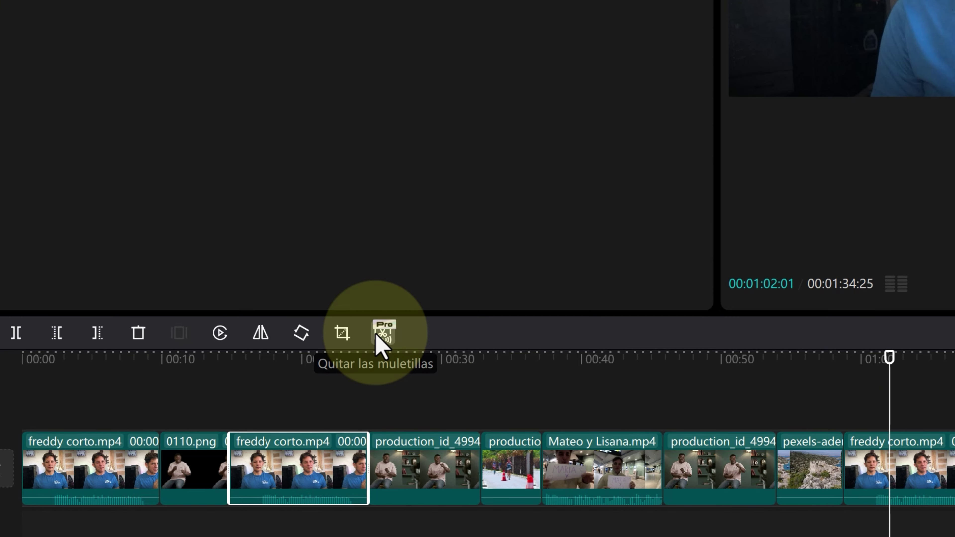
{"action": "left_click", "coordinate": [376, 336]}
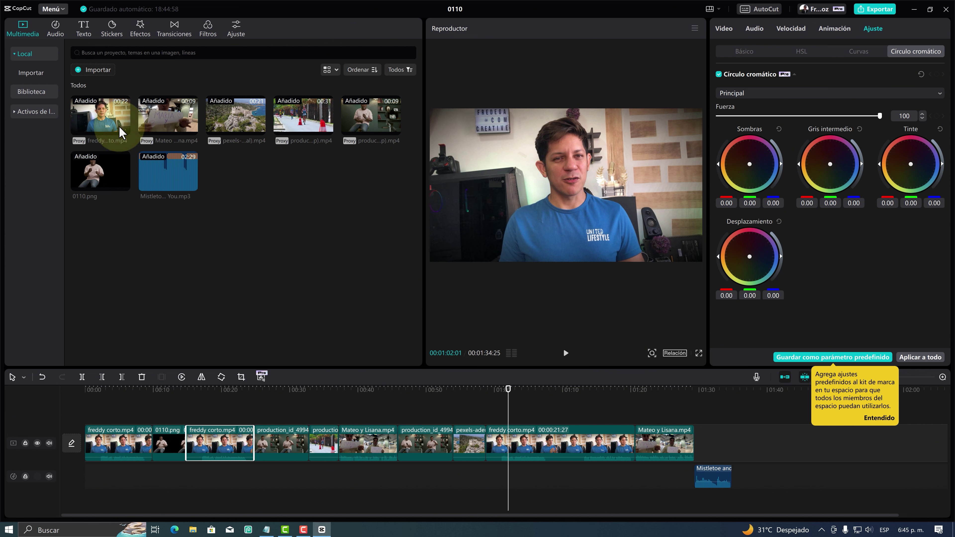
Go to Texto > Efectos and scroll through the Plantilla de texto templates.
{"action": "left_click", "coordinate": [84, 30]}
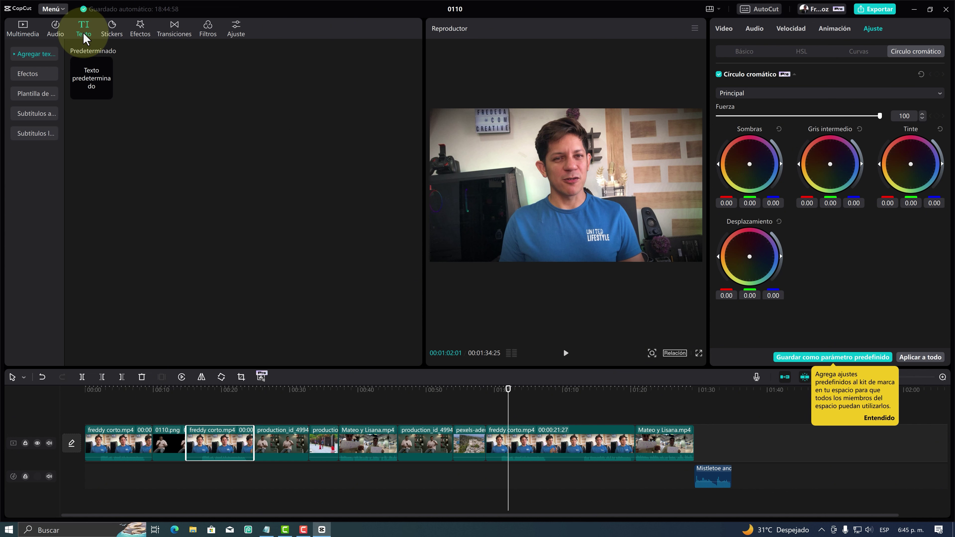
{"action": "left_click", "coordinate": [36, 75]}
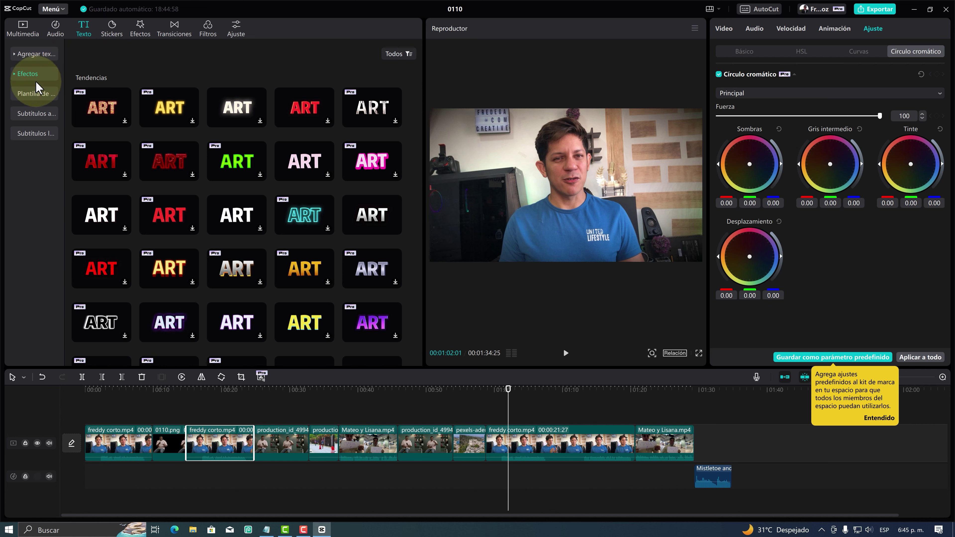
{"action": "left_click", "coordinate": [34, 93]}
{"action": "scroll", "coordinate": [198, 224], "scroll_direction": "down", "scroll_amount": 2}
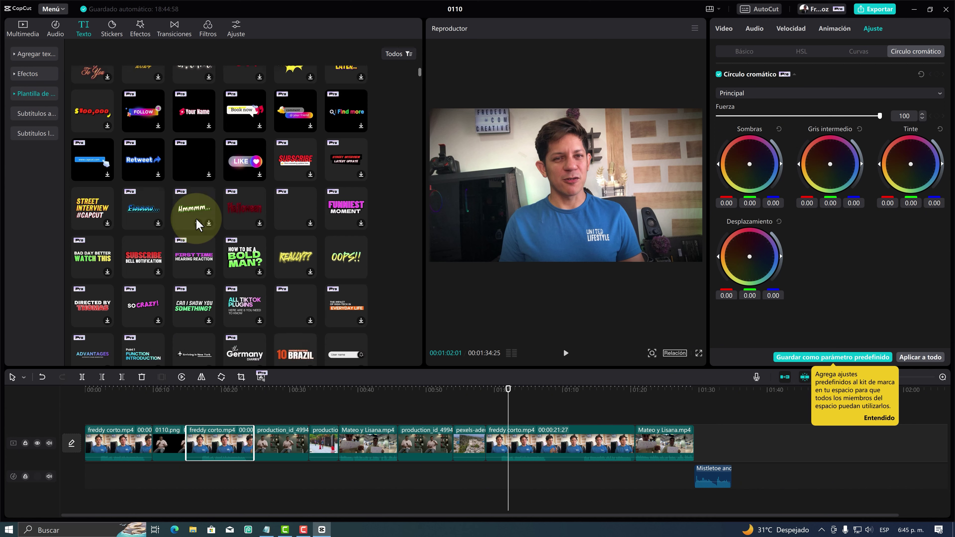
{"action": "scroll", "coordinate": [198, 224], "scroll_direction": "down", "scroll_amount": 2}
{"action": "scroll", "coordinate": [198, 225], "scroll_direction": "down", "scroll_amount": 2}
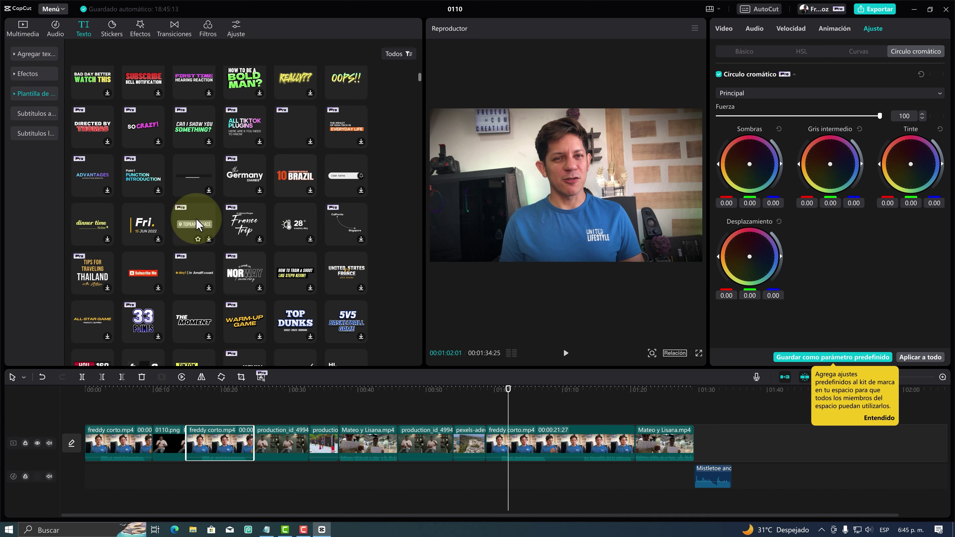
{"action": "scroll", "coordinate": [198, 224], "scroll_direction": "down", "scroll_amount": 1}
{"action": "scroll", "coordinate": [198, 225], "scroll_direction": "down", "scroll_amount": 1}
{"action": "scroll", "coordinate": [198, 225], "scroll_direction": "down", "scroll_amount": 1}
{"action": "scroll", "coordinate": [198, 224], "scroll_direction": "down", "scroll_amount": 1}
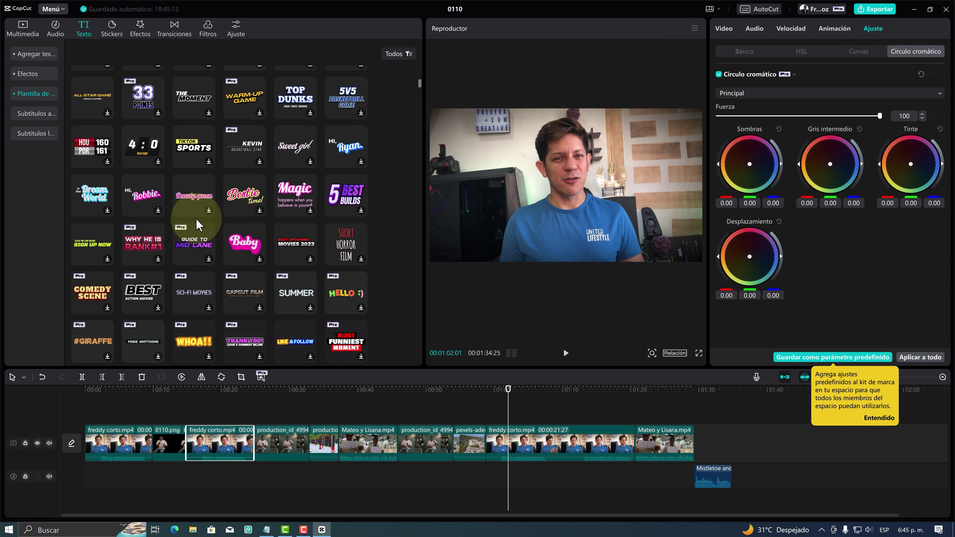
{"action": "scroll", "coordinate": [199, 225], "scroll_direction": "down", "scroll_amount": 2}
{"action": "scroll", "coordinate": [199, 224], "scroll_direction": "down", "scroll_amount": 1}
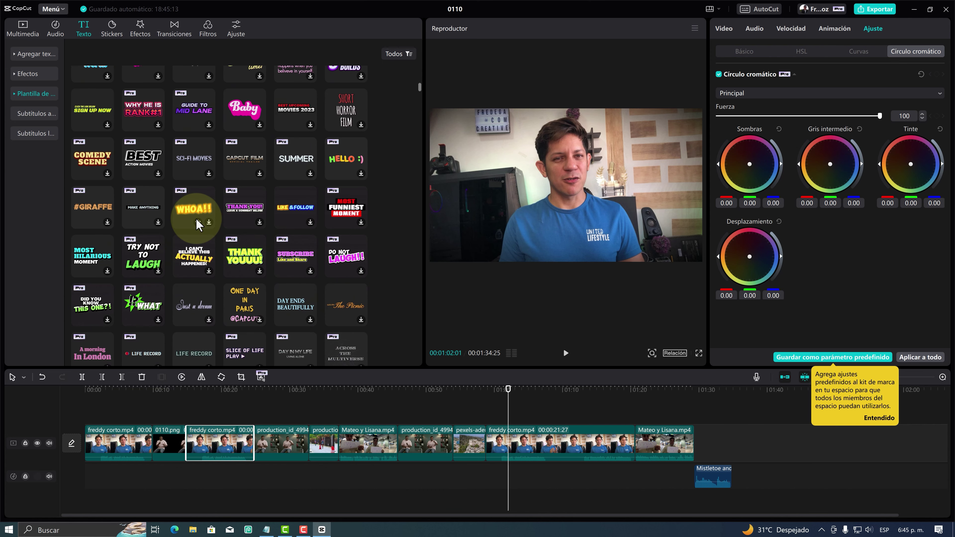
{"action": "scroll", "coordinate": [198, 225], "scroll_direction": "down", "scroll_amount": 2}
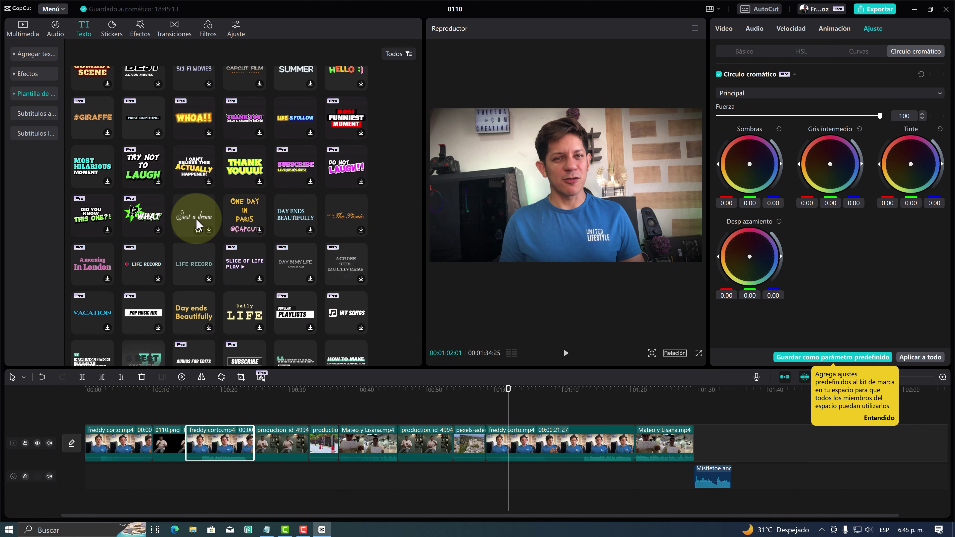
{"action": "scroll", "coordinate": [198, 225], "scroll_direction": "down", "scroll_amount": 2}
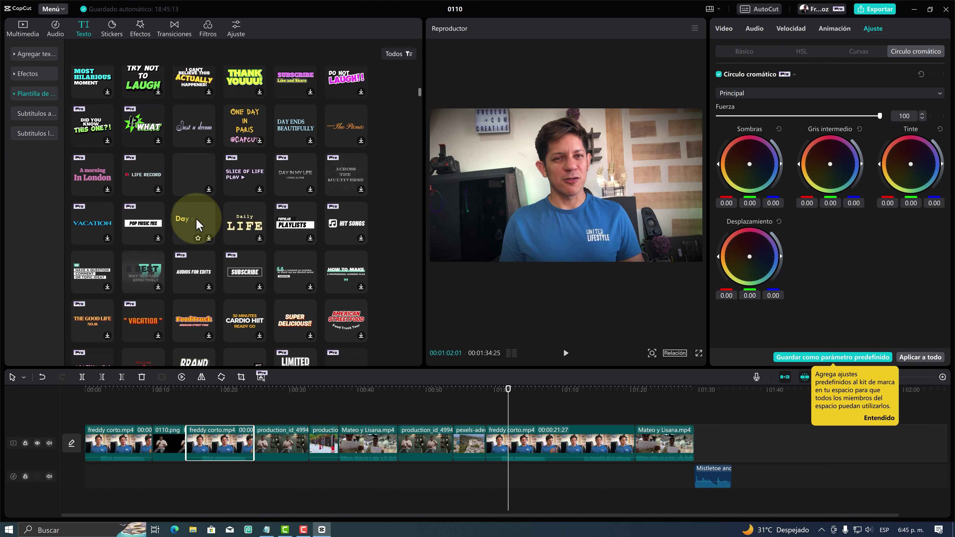
{"action": "scroll", "coordinate": [191, 218], "scroll_direction": "down", "scroll_amount": 2}
Scroll the Tendencias stickers and bring up the 'Generado p...' AI sticker generator.
{"action": "scroll", "coordinate": [192, 219], "scroll_direction": "down", "scroll_amount": 2}
{"action": "left_click", "coordinate": [112, 28]}
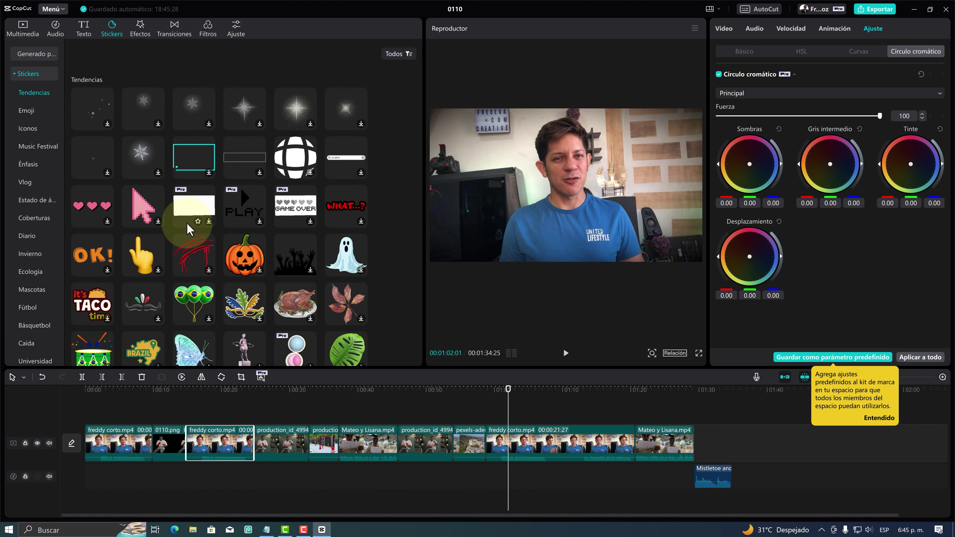
{"action": "scroll", "coordinate": [188, 226], "scroll_direction": "down", "scroll_amount": 1}
{"action": "scroll", "coordinate": [188, 226], "scroll_direction": "down", "scroll_amount": 1}
{"action": "scroll", "coordinate": [188, 228], "scroll_direction": "down", "scroll_amount": 1}
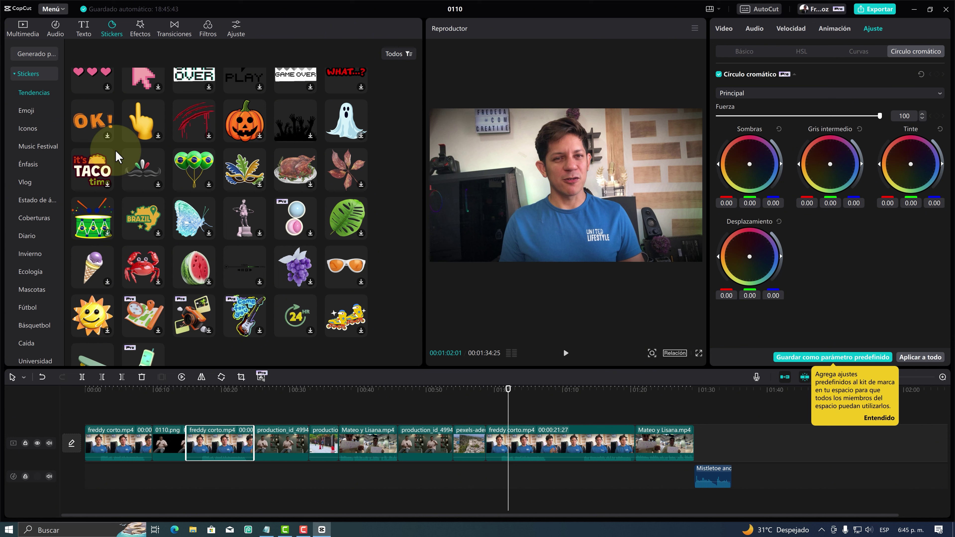
{"action": "left_click", "coordinate": [36, 53]}
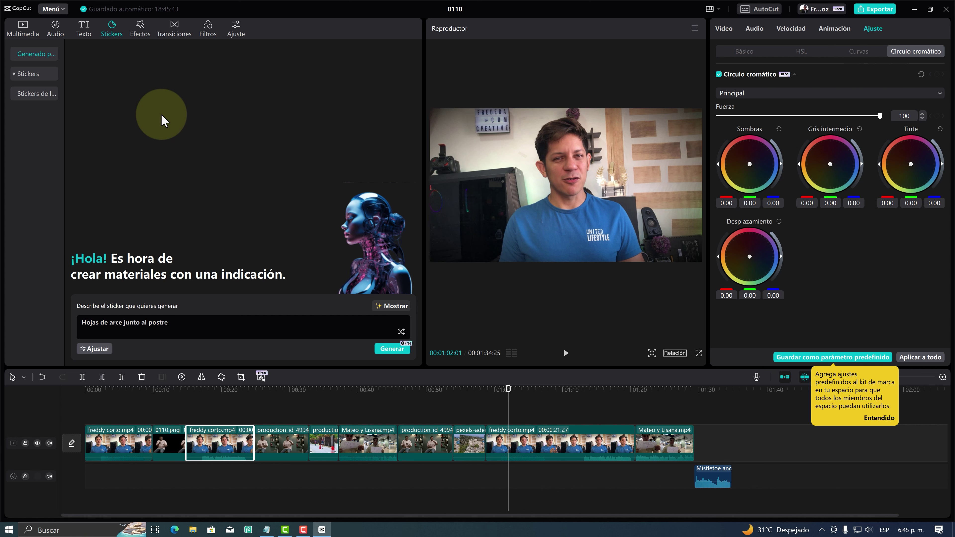
{"action": "left_click", "coordinate": [139, 29]}
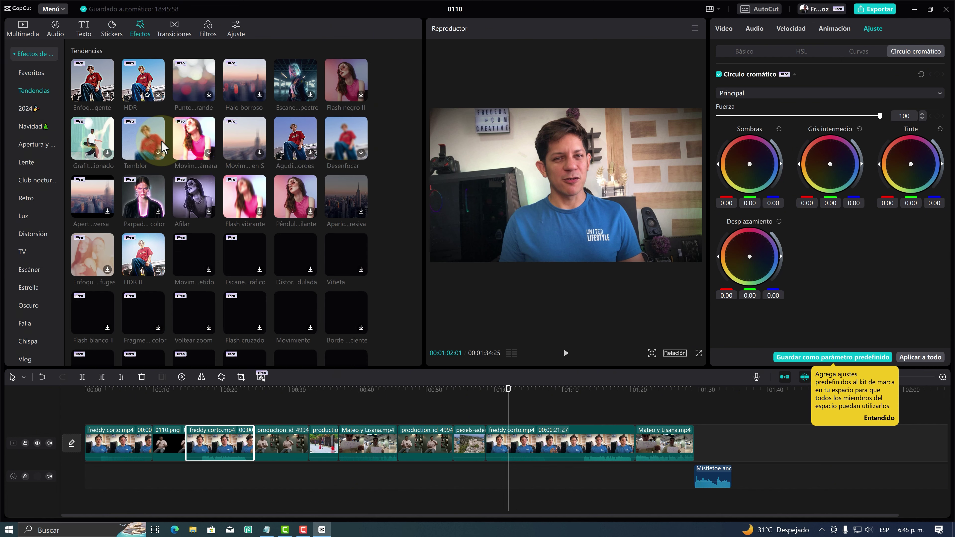
Preview the glowing scan-line and inverted tiled-frame video effects.
{"action": "scroll", "coordinate": [162, 146], "scroll_direction": "down", "scroll_amount": 2}
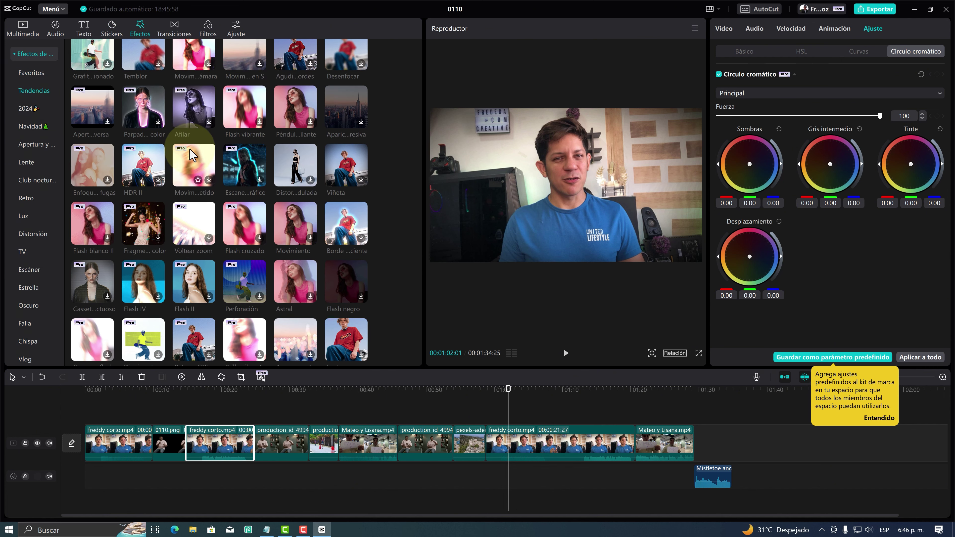
{"action": "left_click", "coordinate": [245, 170]}
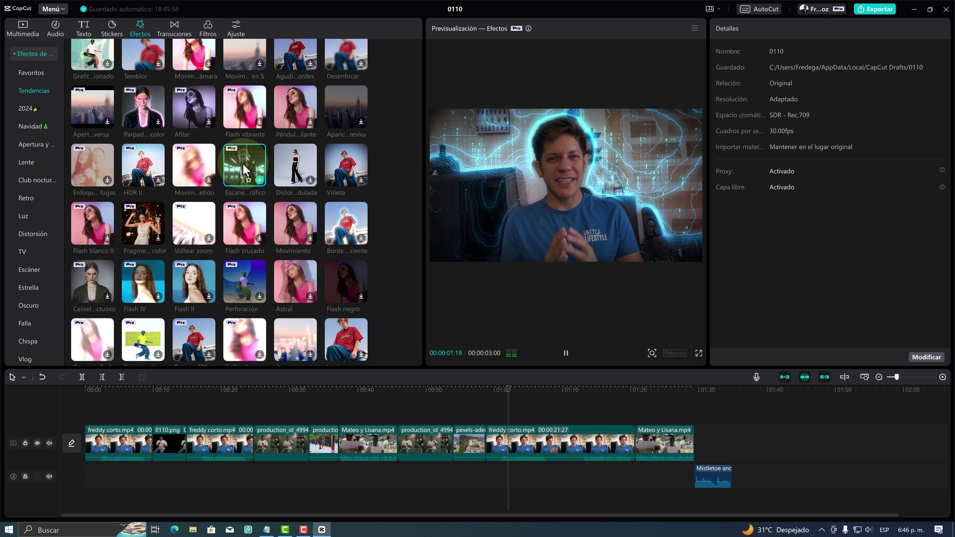
{"action": "scroll", "coordinate": [243, 165], "scroll_direction": "down", "scroll_amount": 3}
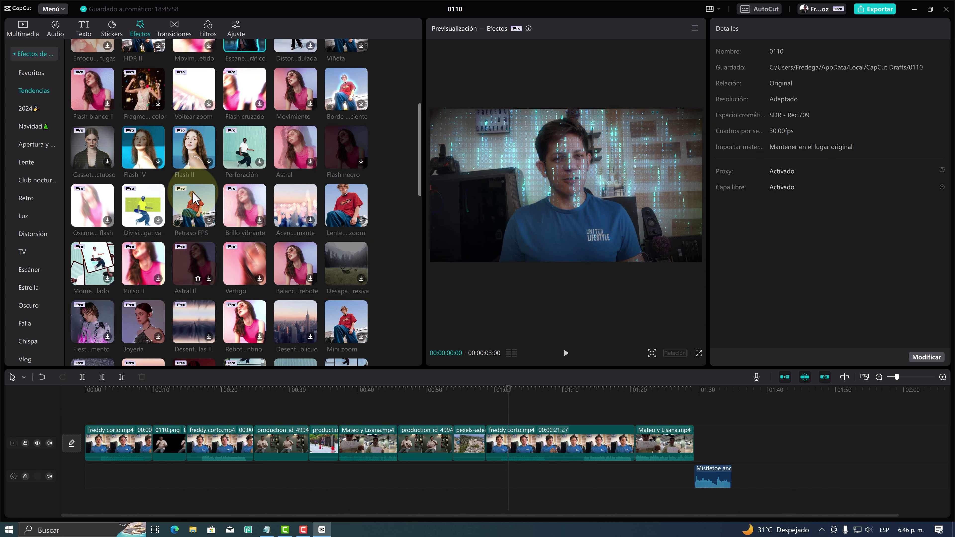
{"action": "left_click", "coordinate": [92, 249]}
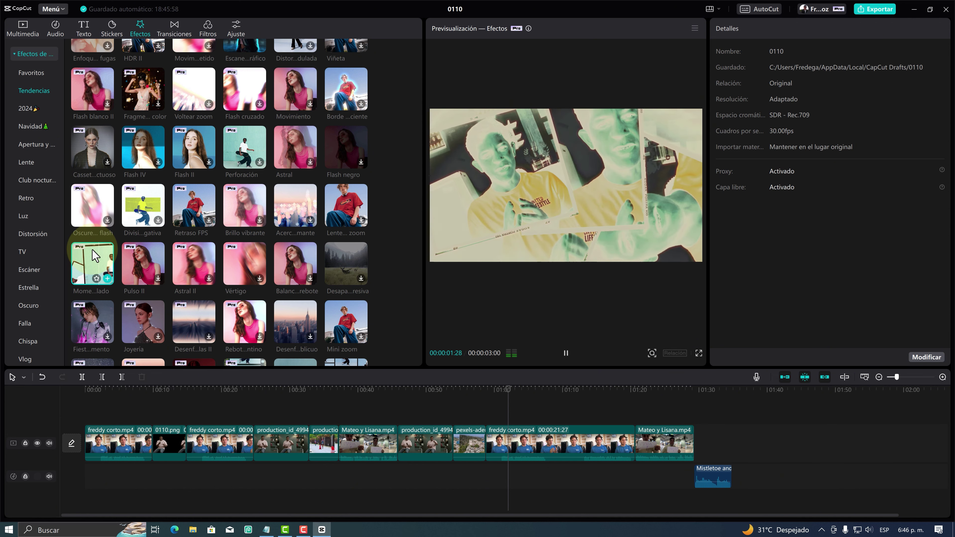
{"action": "scroll", "coordinate": [196, 259], "scroll_direction": "down", "scroll_amount": 5}
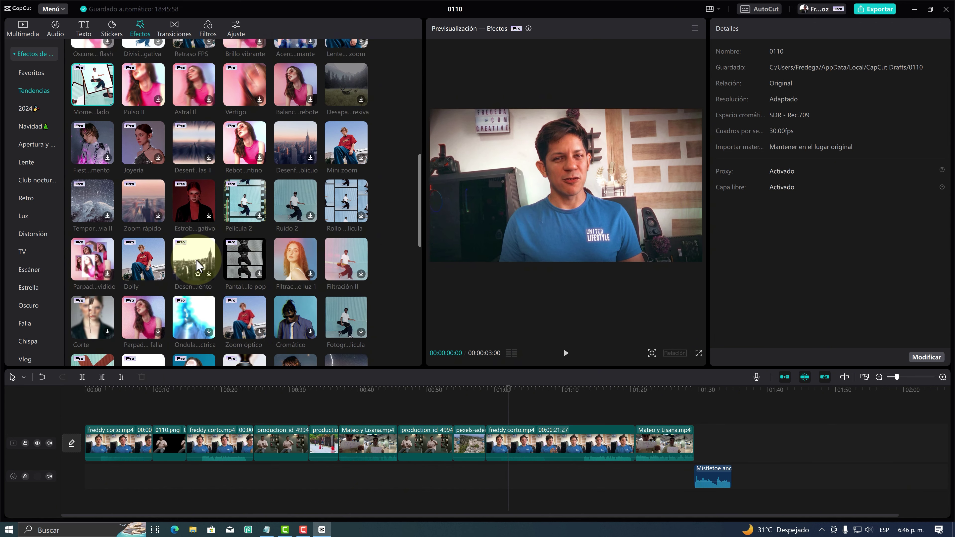
{"action": "scroll", "coordinate": [196, 265], "scroll_direction": "down", "scroll_amount": 1}
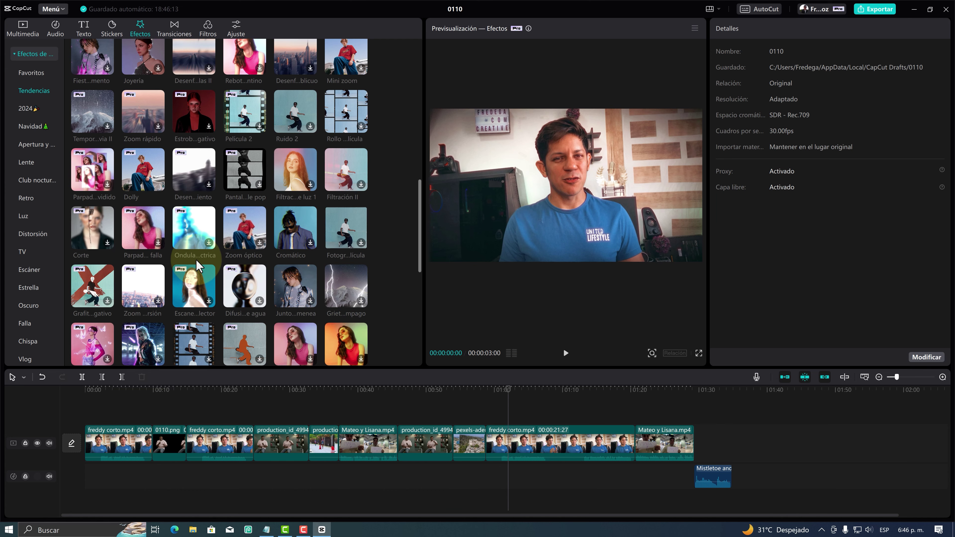
{"action": "scroll", "coordinate": [196, 265], "scroll_direction": "down", "scroll_amount": 3}
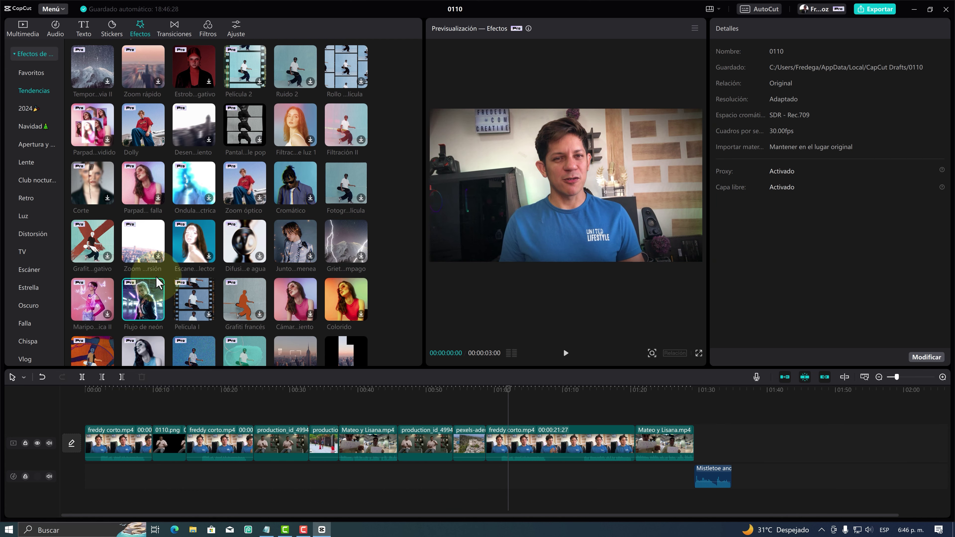
{"action": "scroll", "coordinate": [140, 280], "scroll_direction": "down", "scroll_amount": 3}
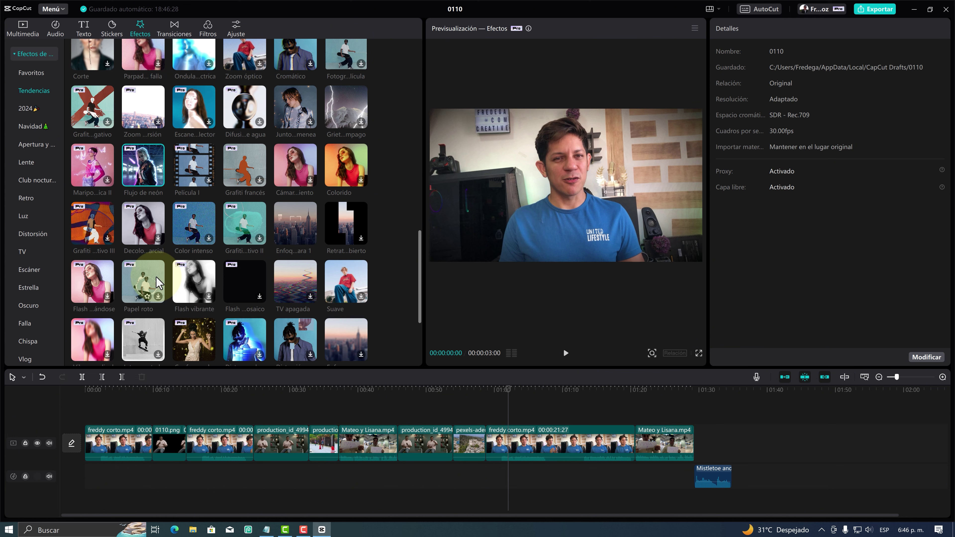
Preview Papel roto, Flash vibrante and another trending effect, then open Transiciones.
{"action": "left_click", "coordinate": [139, 280]}
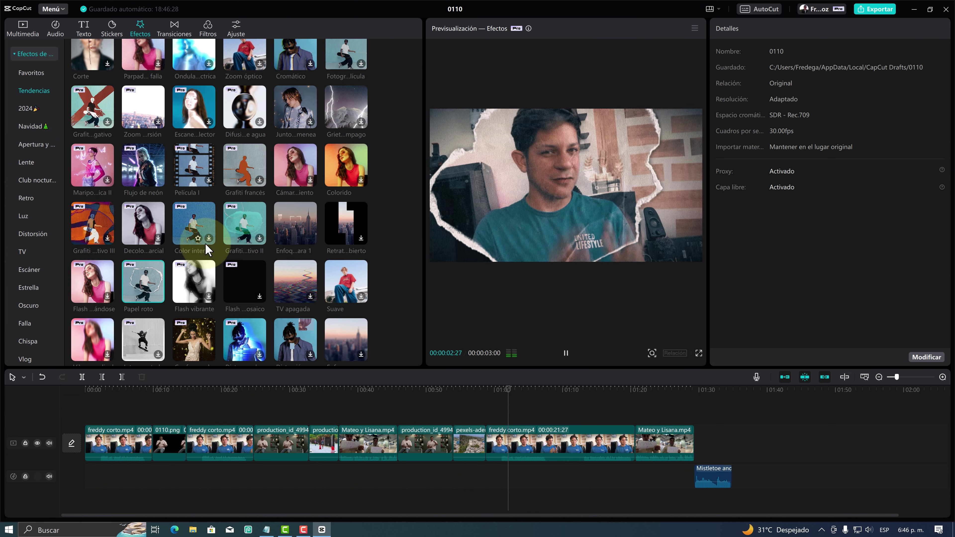
{"action": "left_click", "coordinate": [193, 278]}
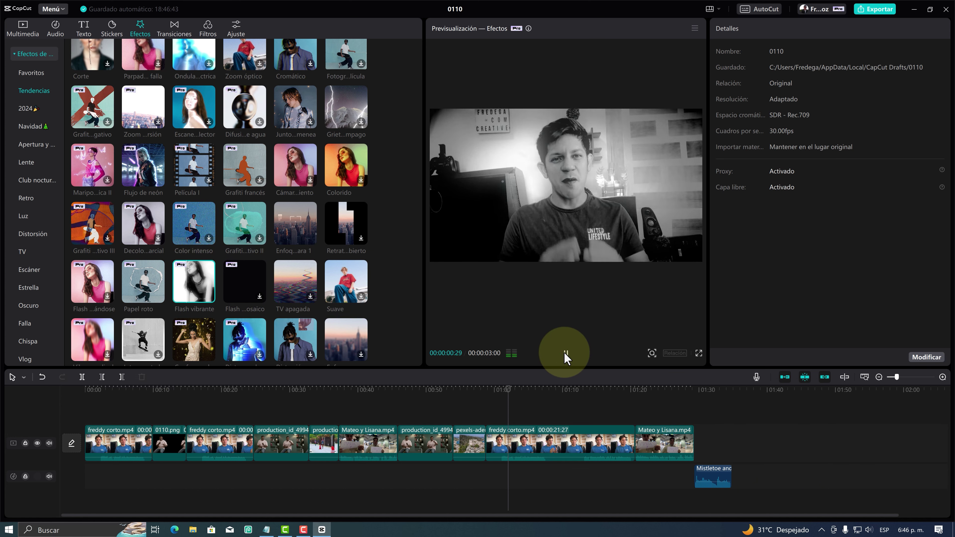
{"action": "left_click", "coordinate": [248, 268]}
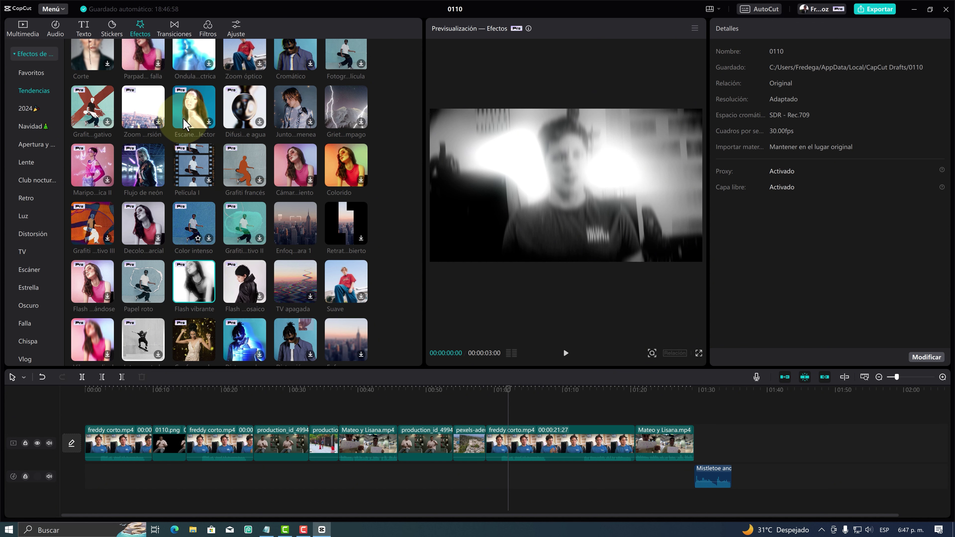
{"action": "left_click", "coordinate": [175, 32]}
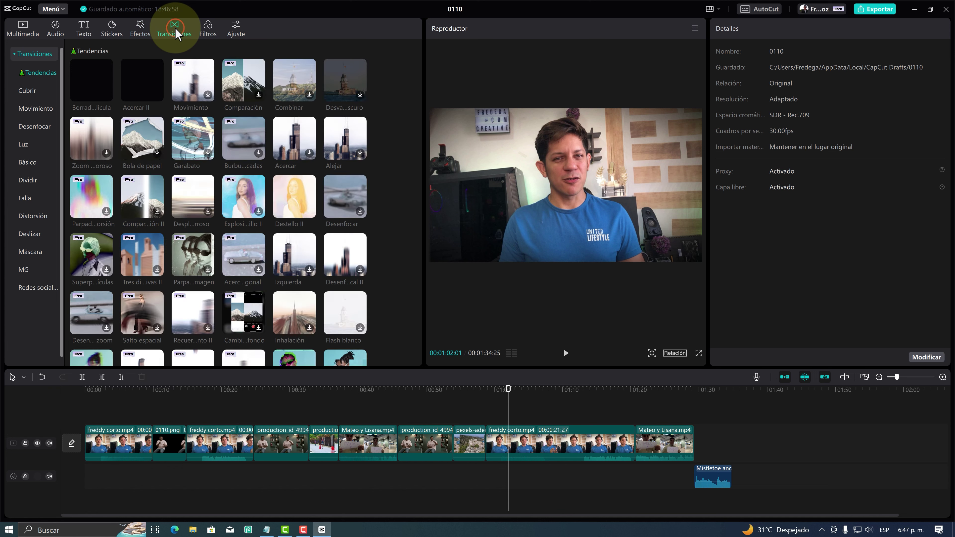
Preview the Bola de papel transition and the Trigo mate filter, then return to Texto.
{"action": "left_click", "coordinate": [146, 151]}
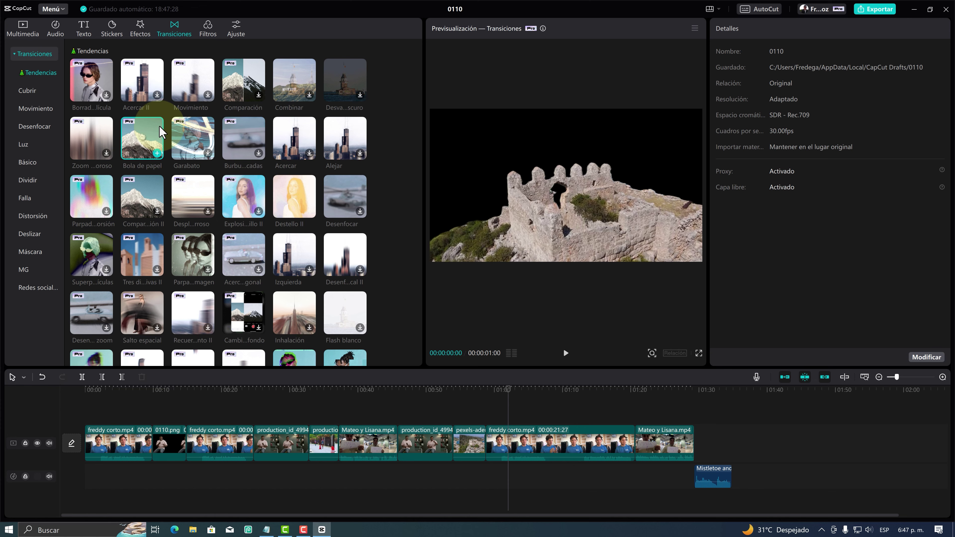
{"action": "left_click", "coordinate": [207, 29]}
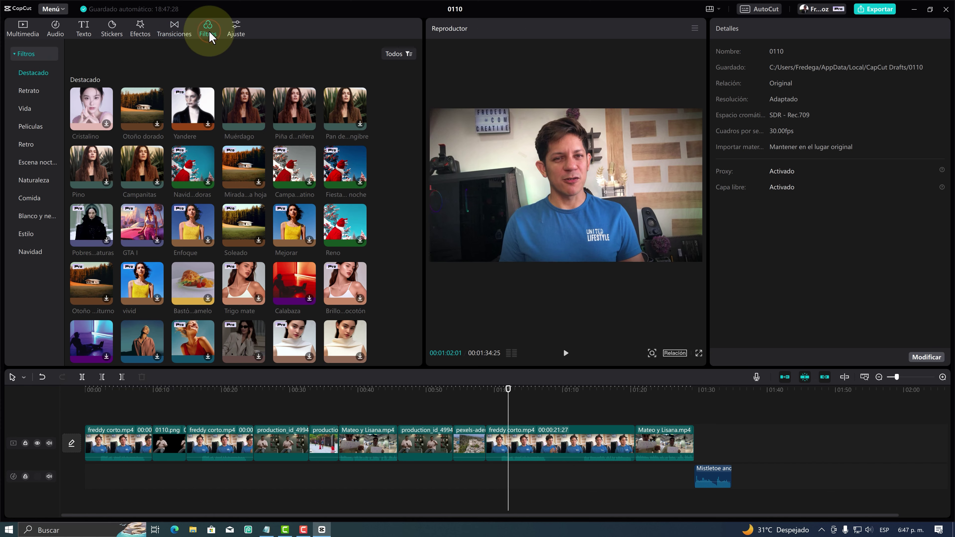
{"action": "left_click", "coordinate": [242, 269]}
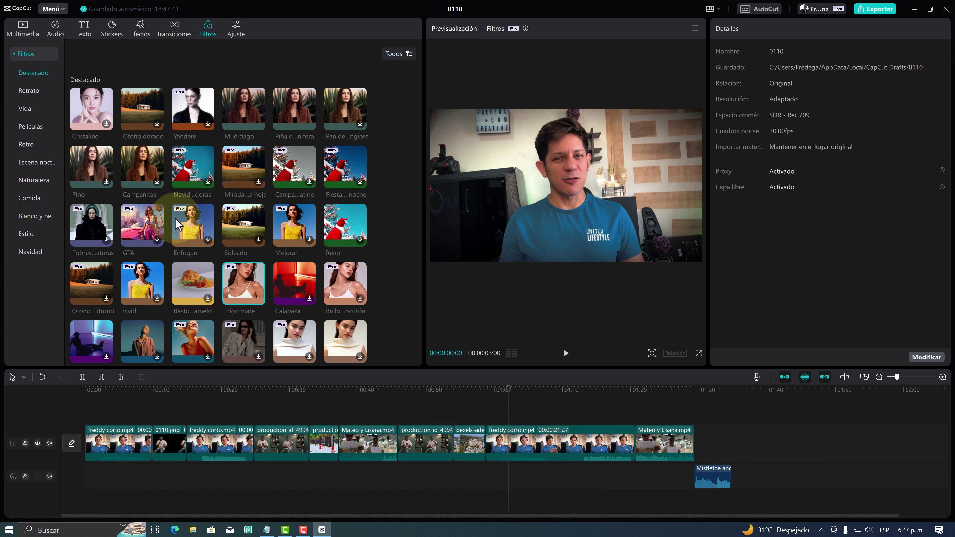
{"action": "left_click", "coordinate": [88, 30]}
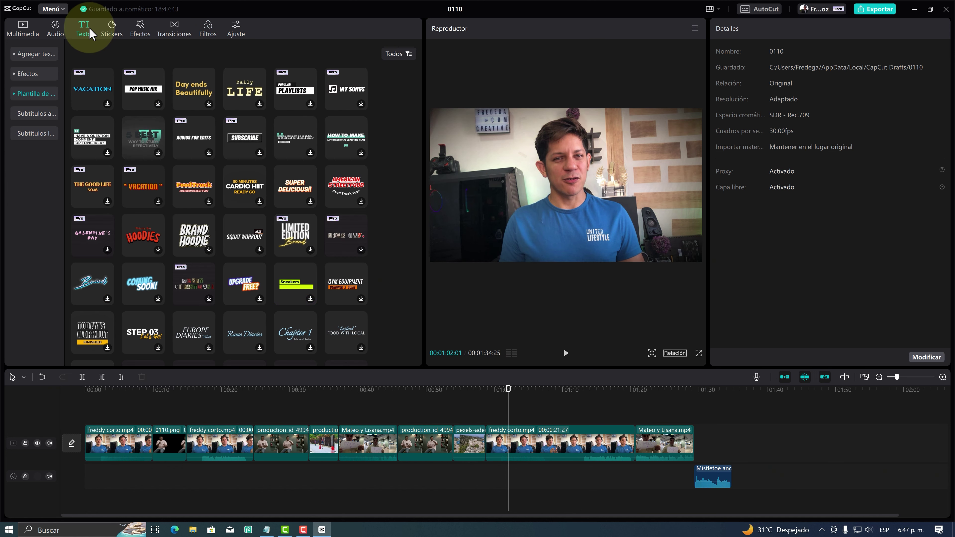
Create Español (Latinoamérica) automatic subtitles and apply the yellow QUICK template to all of them.
{"action": "left_click", "coordinate": [32, 117]}
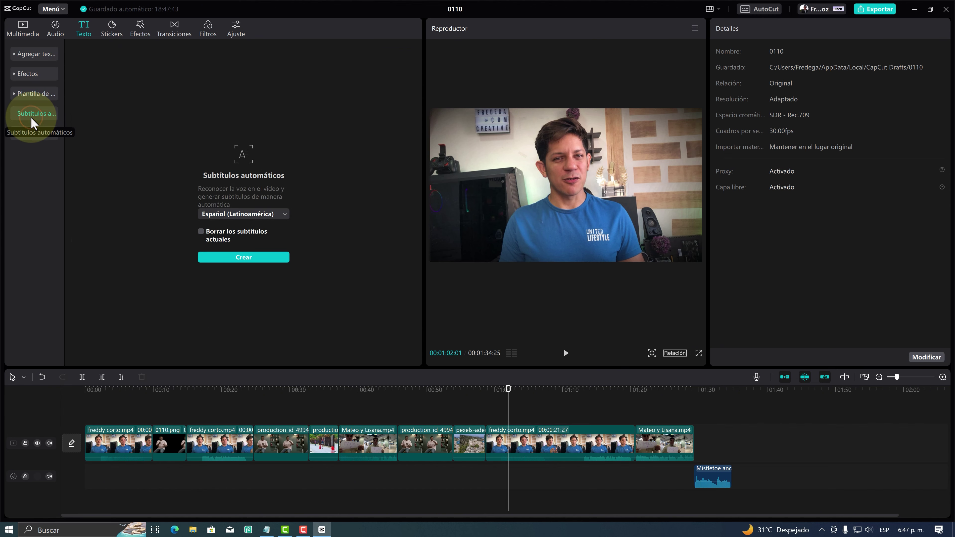
{"action": "left_click", "coordinate": [227, 259]}
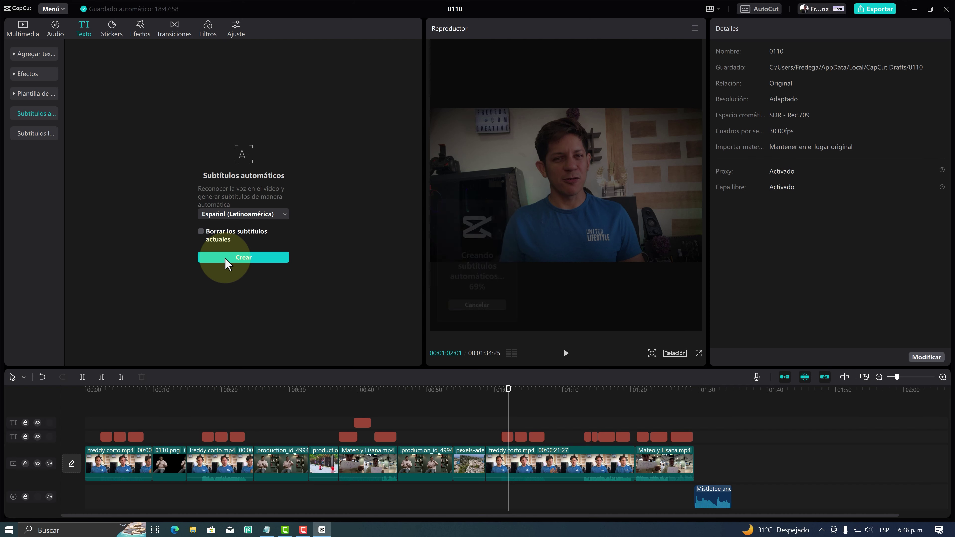
{"action": "left_click", "coordinate": [801, 50]}
{"action": "left_click", "coordinate": [808, 177]}
Apply the cyan neon-glow QUICK template to the subtitles and play a short preview.
{"action": "left_click", "coordinate": [771, 252]}
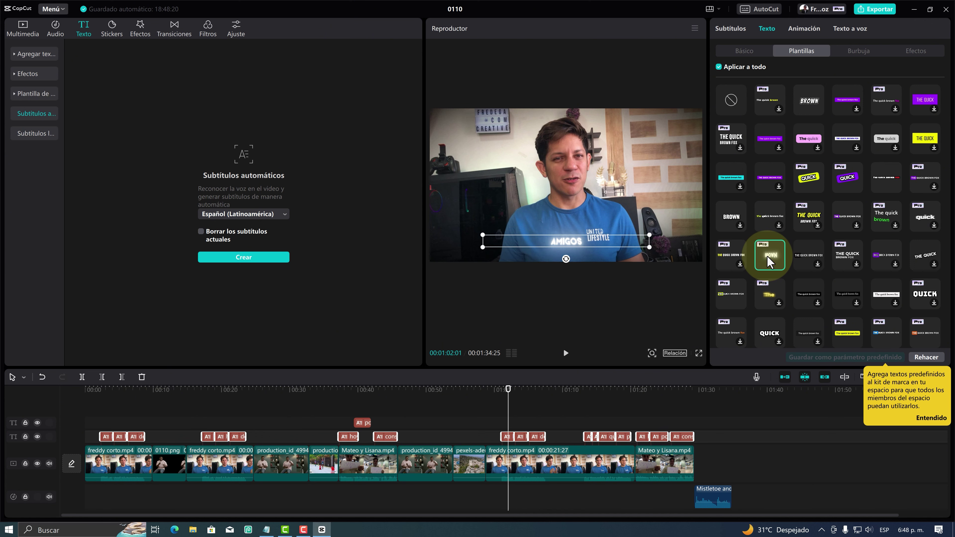
{"action": "left_click", "coordinate": [565, 354]}
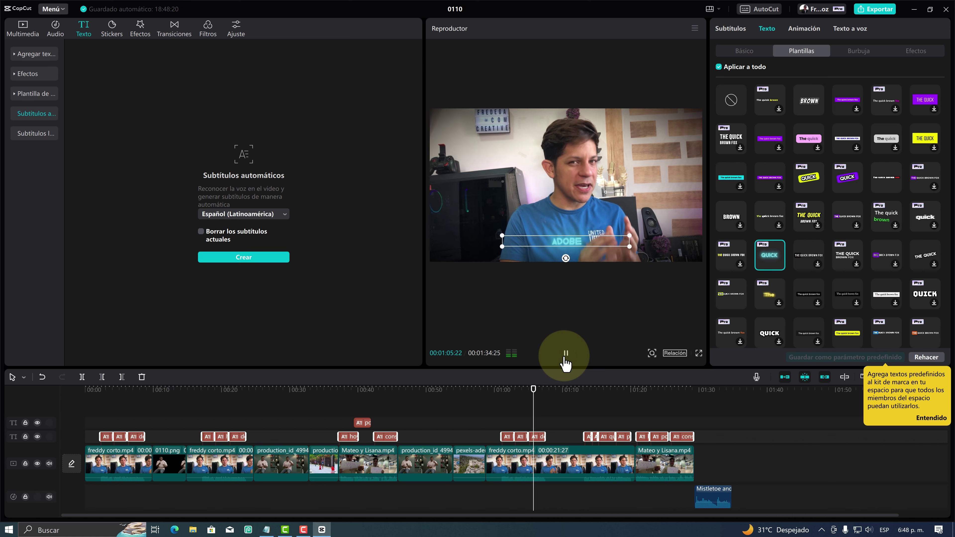
{"action": "left_click", "coordinate": [566, 354]}
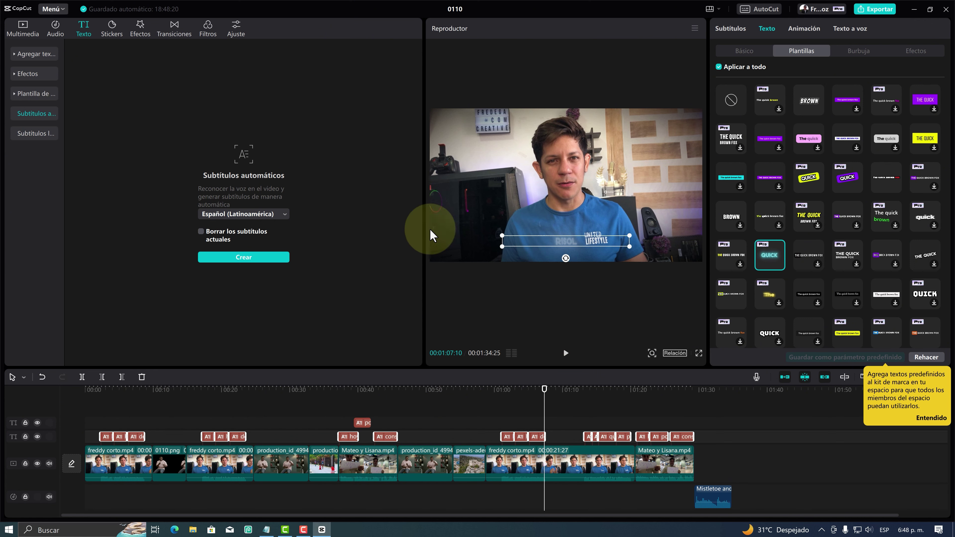
View the Pro membership details, then scrub the timeline from the start back to about 17 seconds.
{"action": "left_click", "coordinate": [812, 10]}
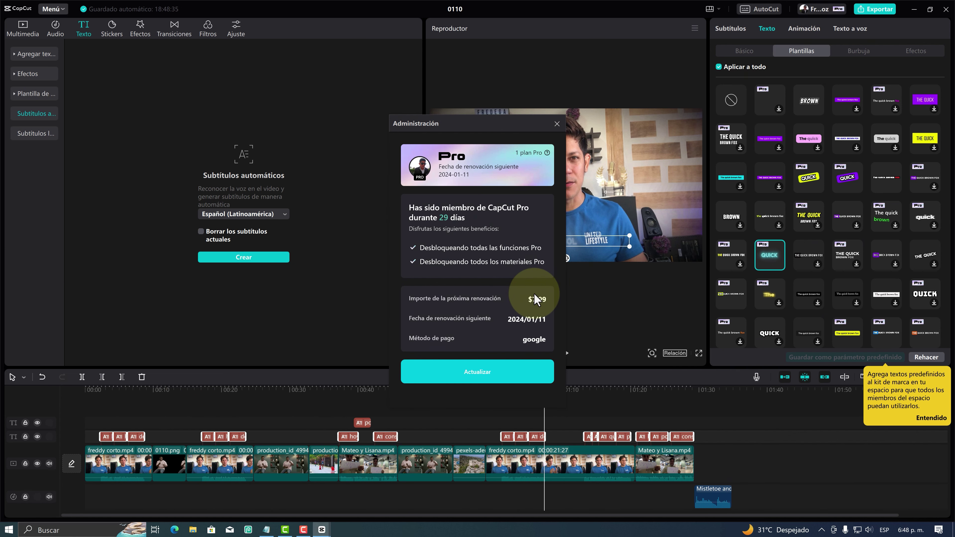
{"action": "left_click", "coordinate": [557, 124]}
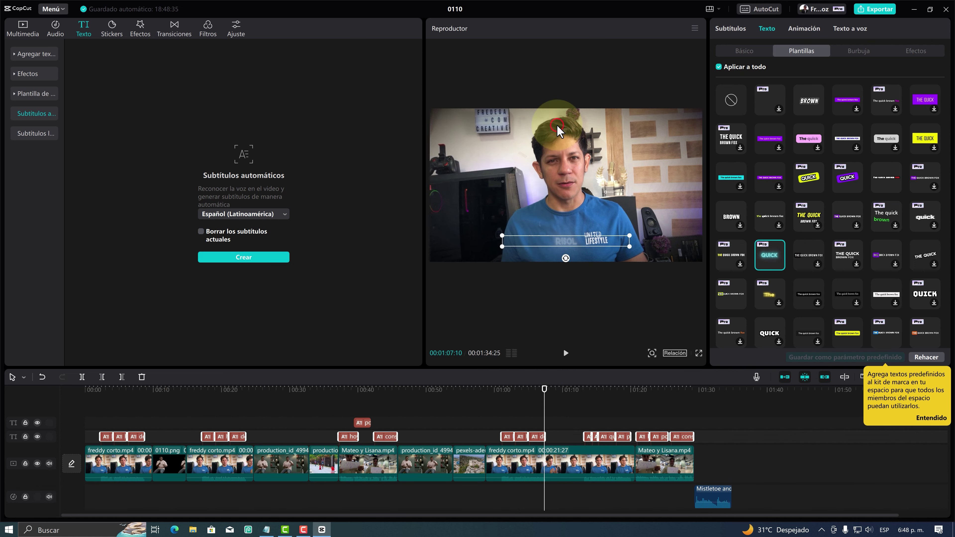
{"action": "left_click", "coordinate": [120, 398]}
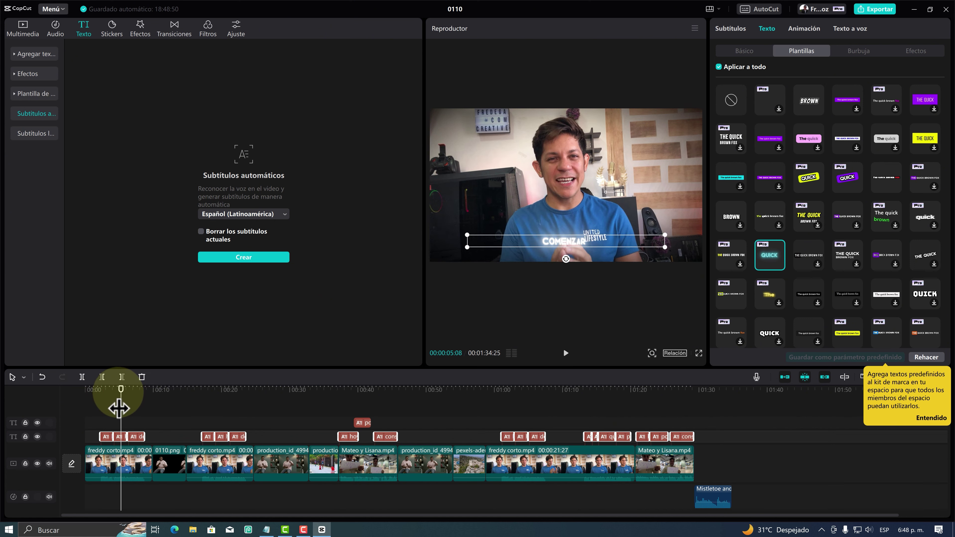
{"action": "mouse_move", "coordinate": [118, 408]}
{"action": "left_mouse_down"}
{"action": "mouse_move", "coordinate": [334, 411]}
{"action": "mouse_move", "coordinate": [346, 389]}
{"action": "mouse_move", "coordinate": [362, 390]}
{"action": "mouse_move", "coordinate": [218, 409]}
{"action": "mouse_move", "coordinate": [240, 409]}
{"action": "left_mouse_up"}
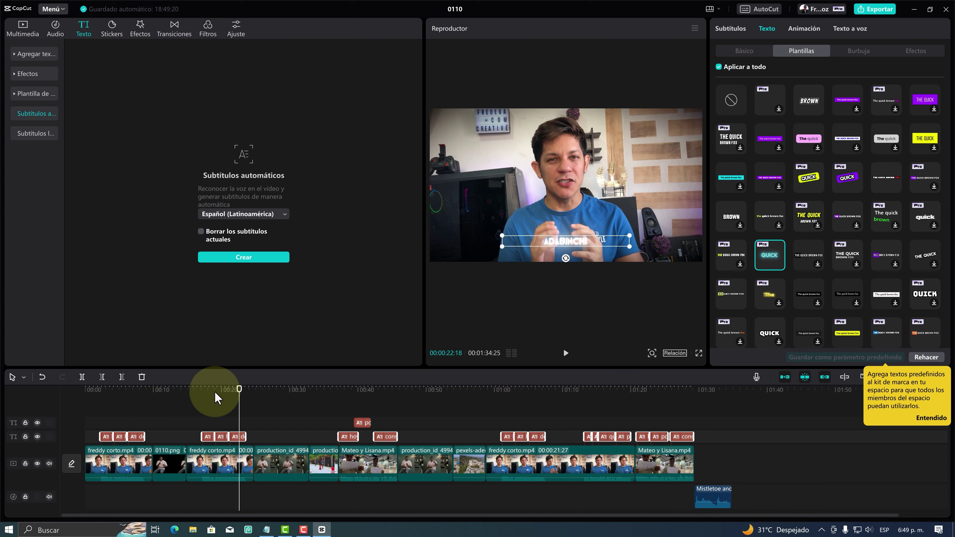
{"action": "mouse_move", "coordinate": [215, 392]}
{"action": "left_mouse_down"}
{"action": "mouse_move", "coordinate": [205, 392]}
{"action": "mouse_move", "coordinate": [219, 393]}
{"action": "left_mouse_up"}
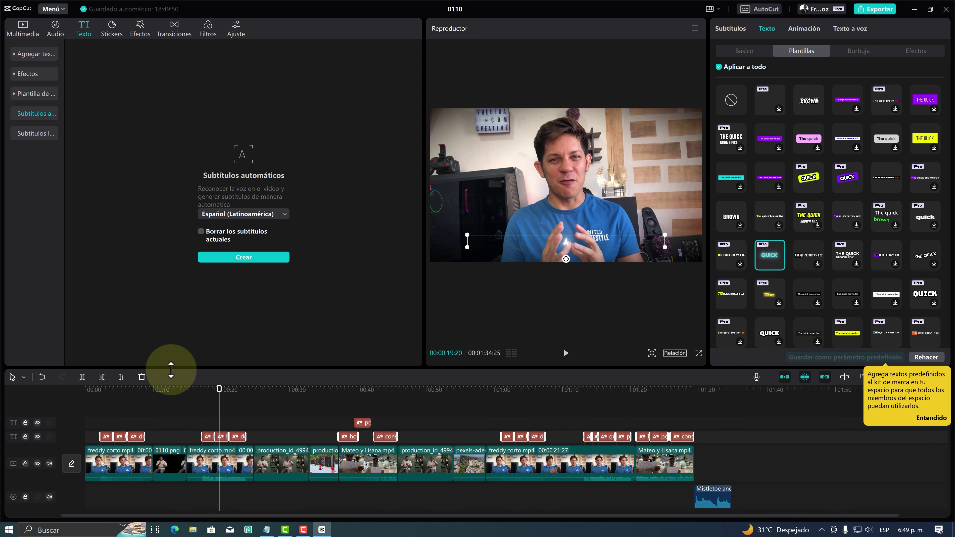
{"action": "left_click", "coordinate": [568, 397]}
{"action": "left_click", "coordinate": [567, 397]}
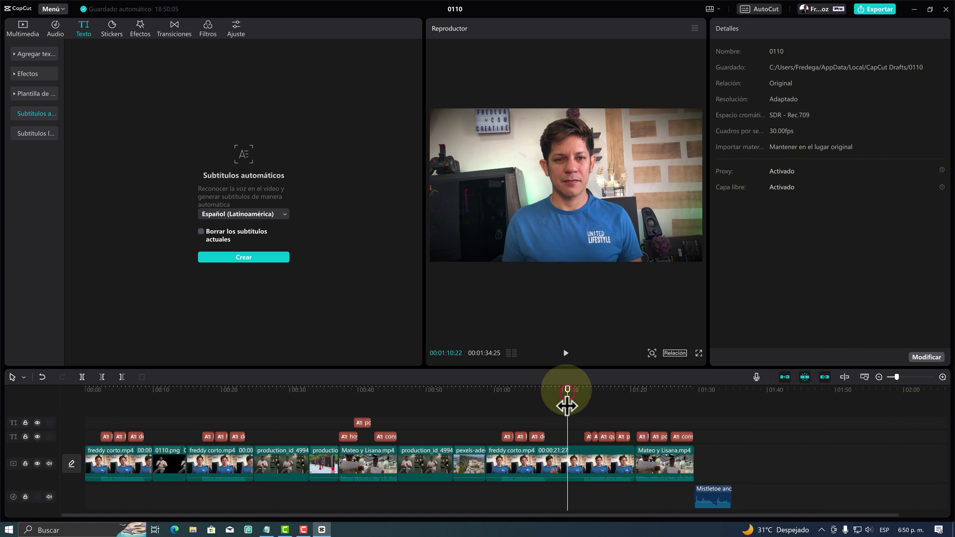
{"action": "mouse_move", "coordinate": [566, 404]}
{"action": "left_mouse_down"}
{"action": "mouse_move", "coordinate": [214, 407]}
{"action": "mouse_move", "coordinate": [539, 420]}
{"action": "mouse_move", "coordinate": [542, 406]}
{"action": "mouse_move", "coordinate": [106, 412]}
{"action": "left_mouse_up"}
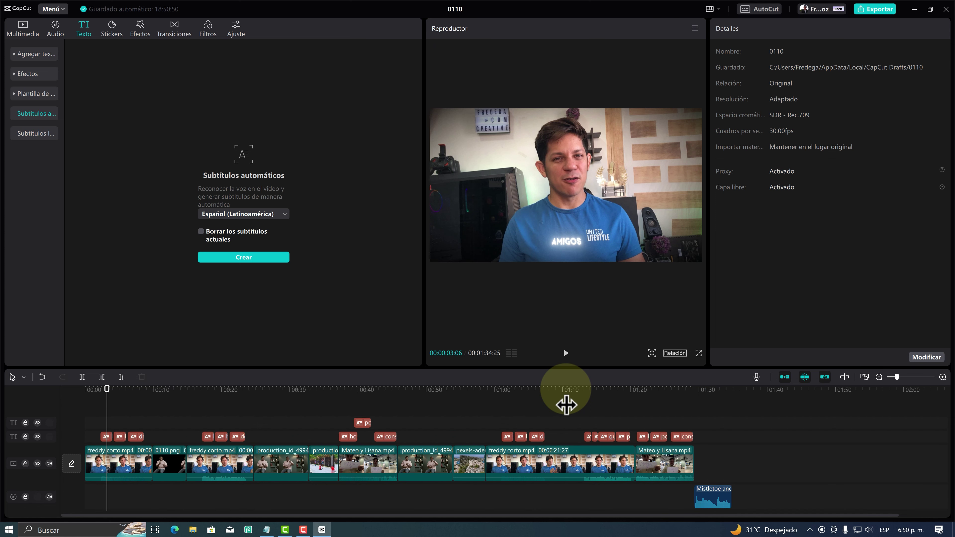
{"action": "mouse_move", "coordinate": [107, 411]}
{"action": "left_mouse_down"}
{"action": "mouse_move", "coordinate": [246, 424]}
{"action": "mouse_move", "coordinate": [231, 424]}
{"action": "left_mouse_up"}
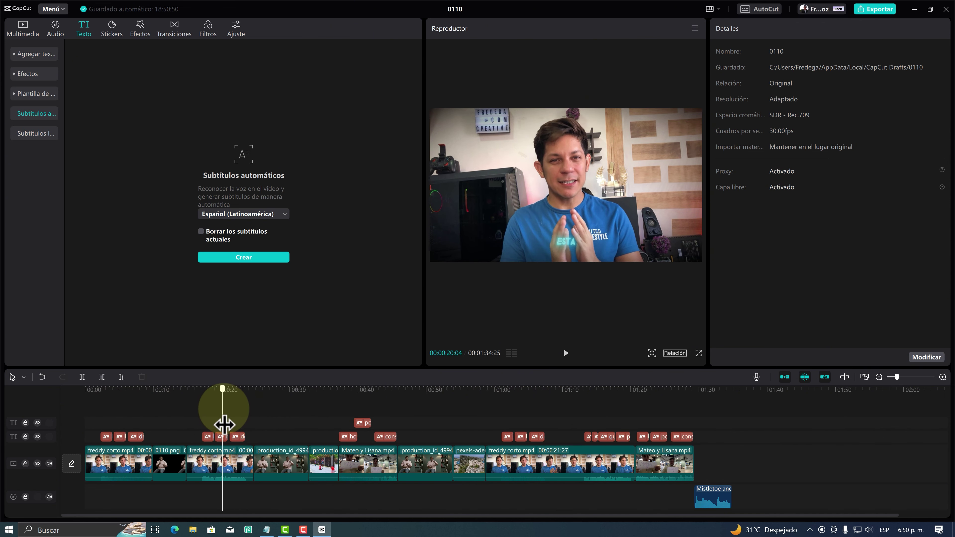
{"action": "left_click_drag", "start_coordinate": [231, 424], "coordinate": [230, 424]}
{"action": "mouse_move", "coordinate": [436, 418]}
{"action": "left_mouse_down"}
{"action": "mouse_move", "coordinate": [637, 426]}
{"action": "mouse_move", "coordinate": [615, 426]}
{"action": "left_mouse_up"}
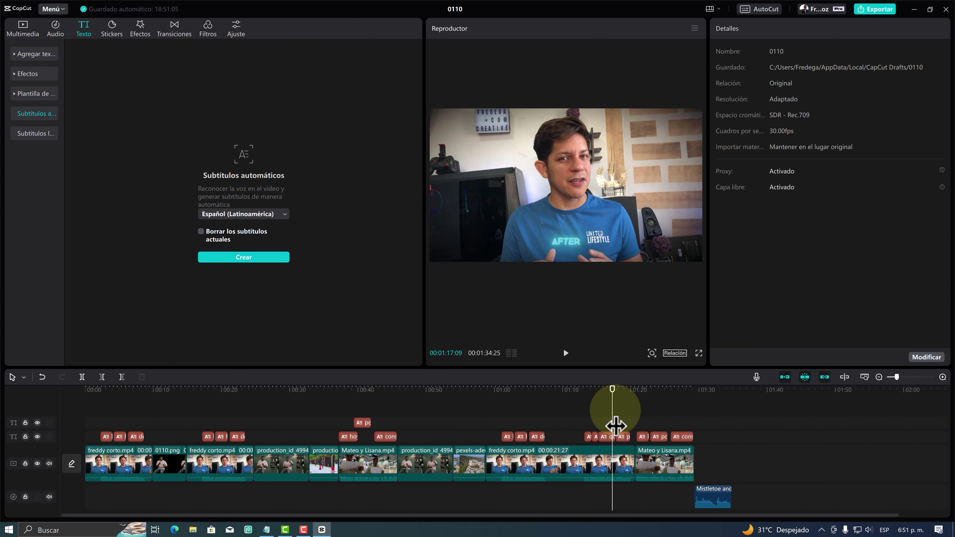
{"action": "mouse_move", "coordinate": [615, 426]}
{"action": "left_mouse_down"}
{"action": "mouse_move", "coordinate": [520, 416]}
{"action": "mouse_move", "coordinate": [355, 426]}
{"action": "left_mouse_up"}
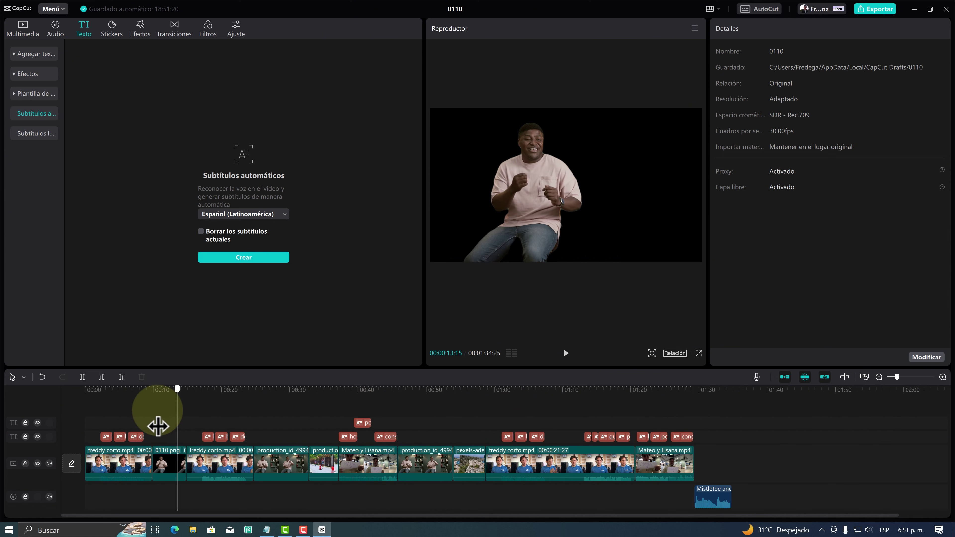
{"action": "mouse_move", "coordinate": [354, 427]}
{"action": "left_mouse_down"}
{"action": "mouse_move", "coordinate": [141, 428]}
{"action": "mouse_move", "coordinate": [465, 438]}
{"action": "mouse_move", "coordinate": [441, 424]}
{"action": "mouse_move", "coordinate": [149, 427]}
{"action": "left_mouse_up"}
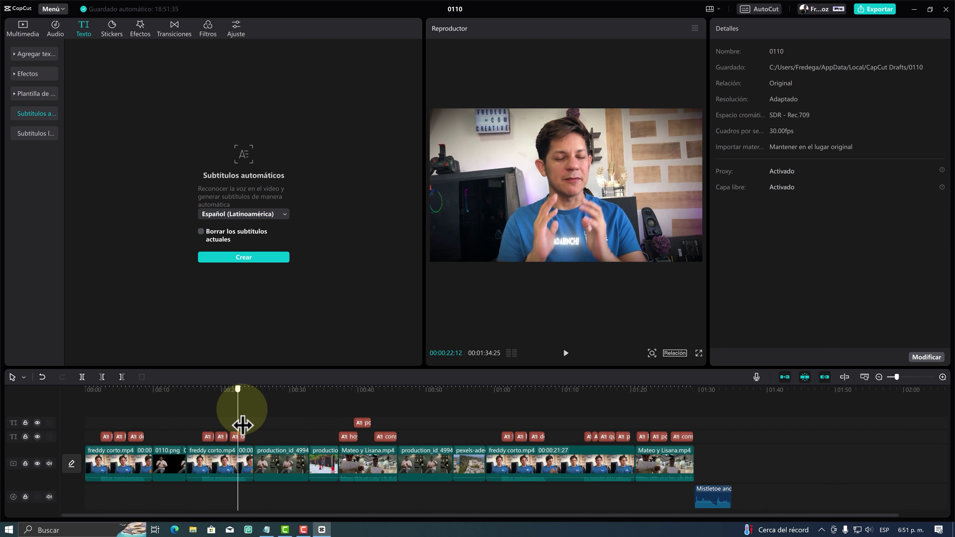
{"action": "left_click_drag", "start_coordinate": [149, 428], "coordinate": [363, 415]}
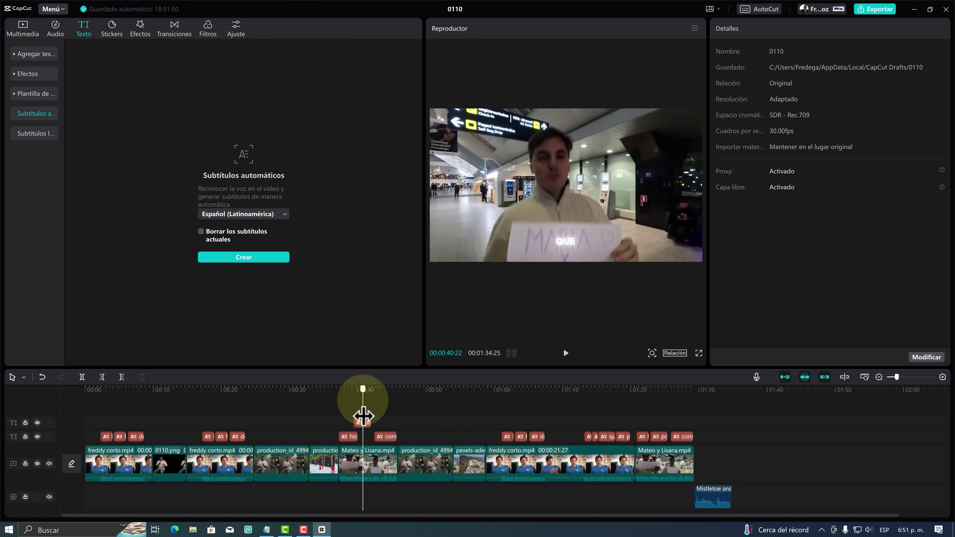
{"action": "mouse_move", "coordinate": [362, 416]}
{"action": "left_mouse_down"}
{"action": "mouse_move", "coordinate": [517, 421]}
{"action": "mouse_move", "coordinate": [213, 412]}
{"action": "mouse_move", "coordinate": [546, 427]}
{"action": "mouse_move", "coordinate": [217, 424]}
{"action": "left_mouse_up"}
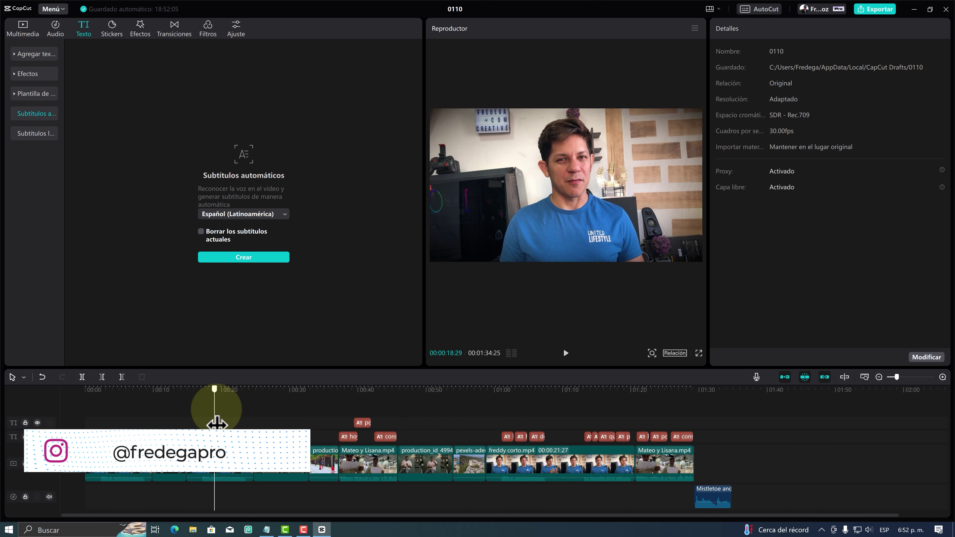
{"action": "left_click_drag", "start_coordinate": [217, 424], "coordinate": [156, 426]}
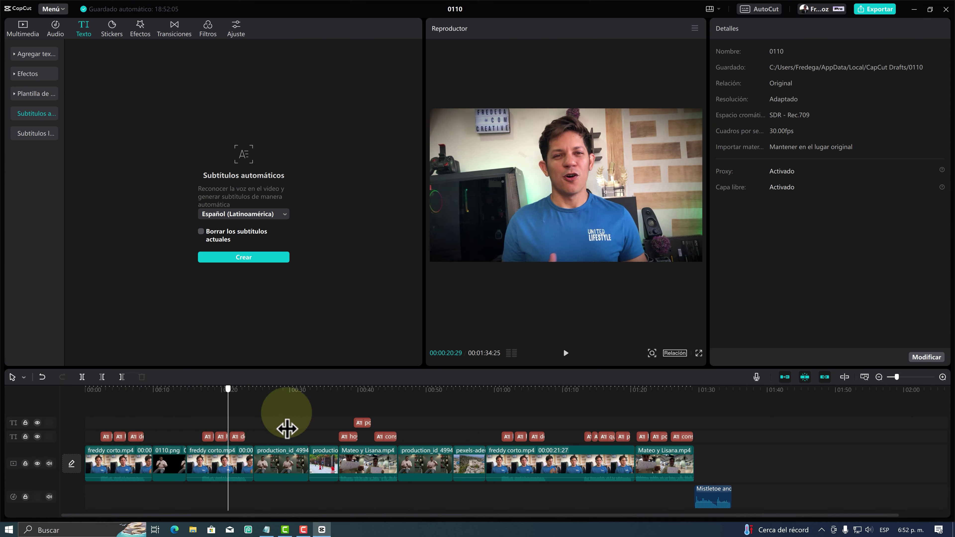